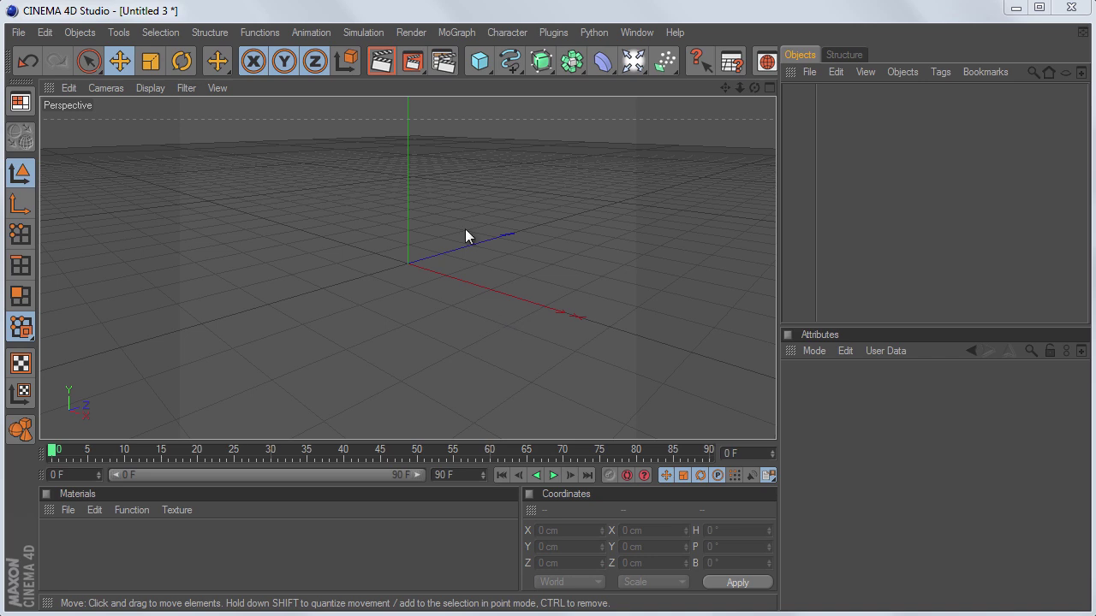
Add a cube to the empty scene and change the workspace to the BP UV Edit layout.
click(479, 60)
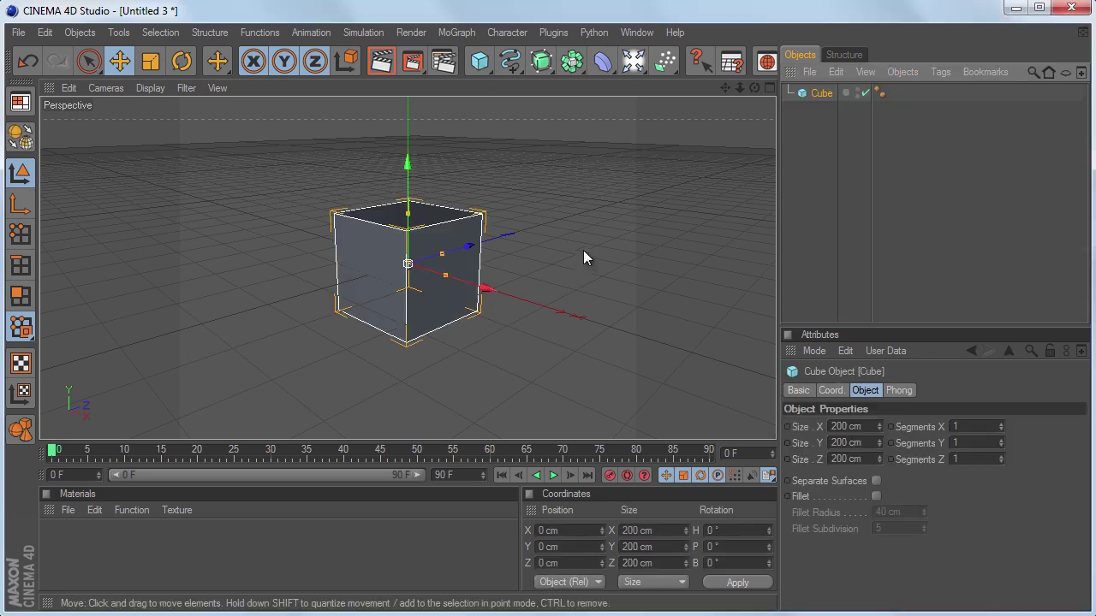
click(637, 33)
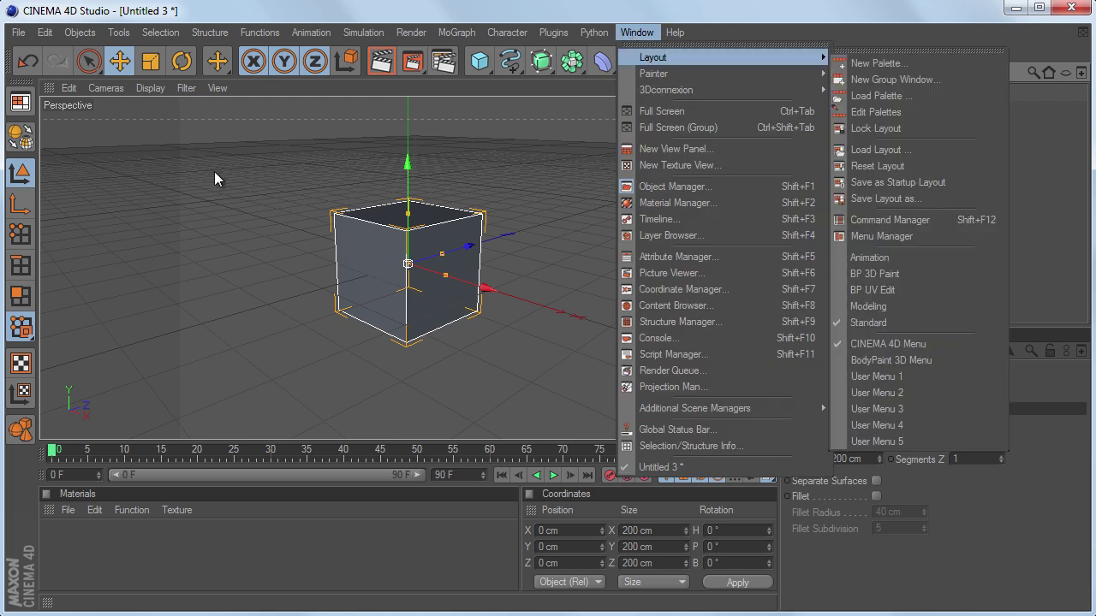
click(72, 115)
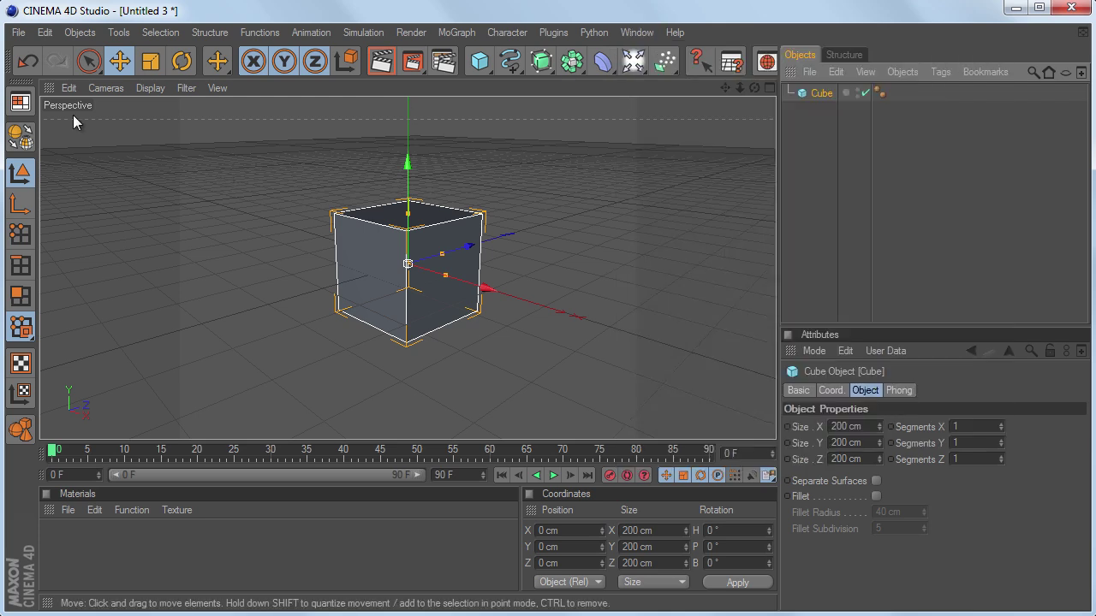
click(23, 111)
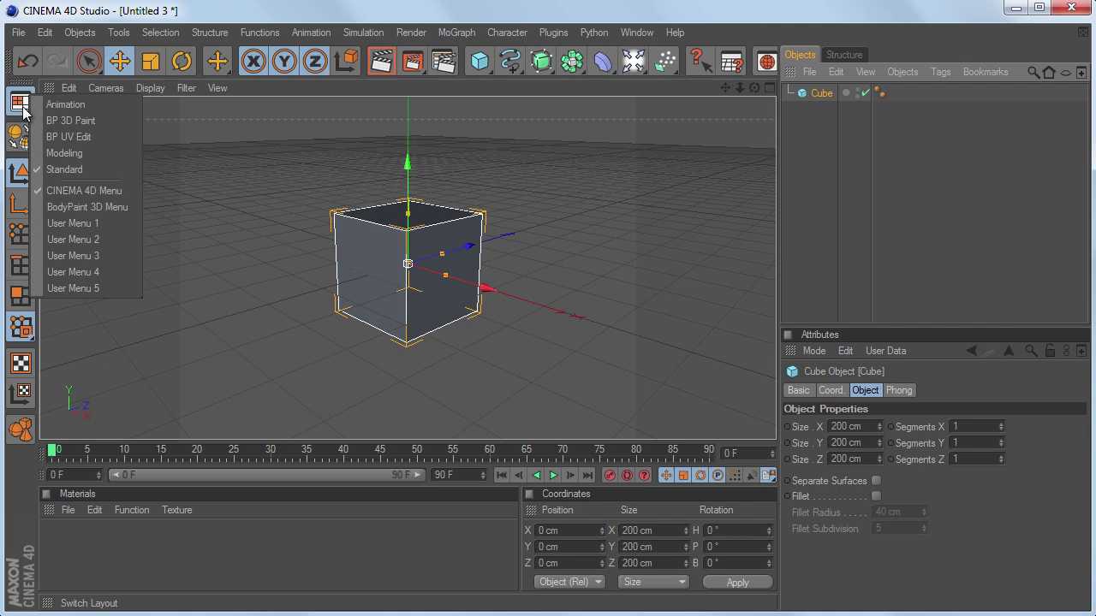
click(106, 137)
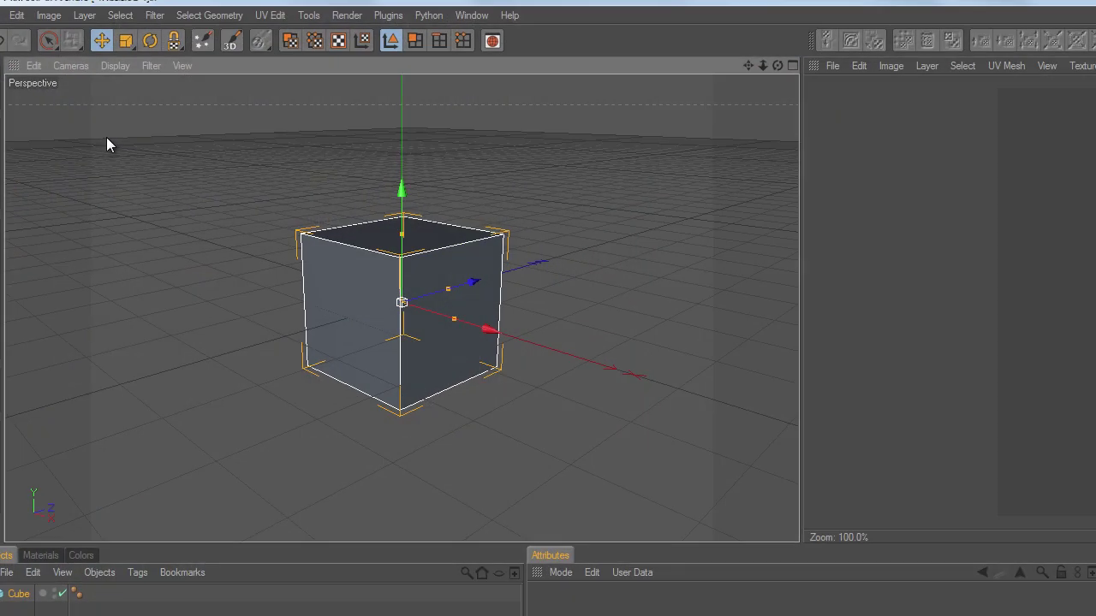
double_click(196, 0)
drag(861, 344, 1089, 344)
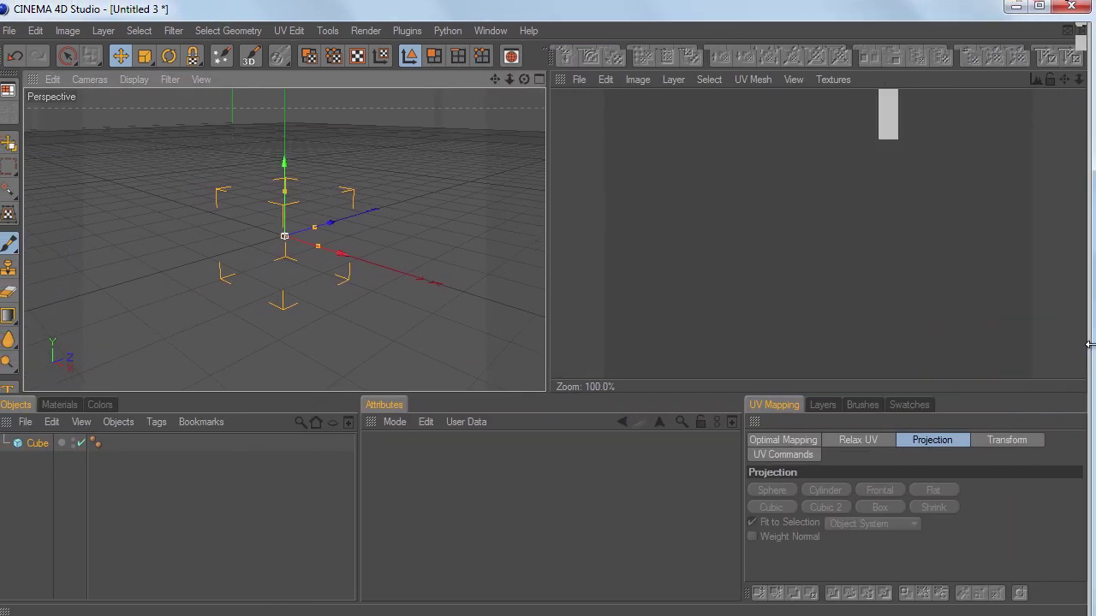
drag(607, 615, 607, 602)
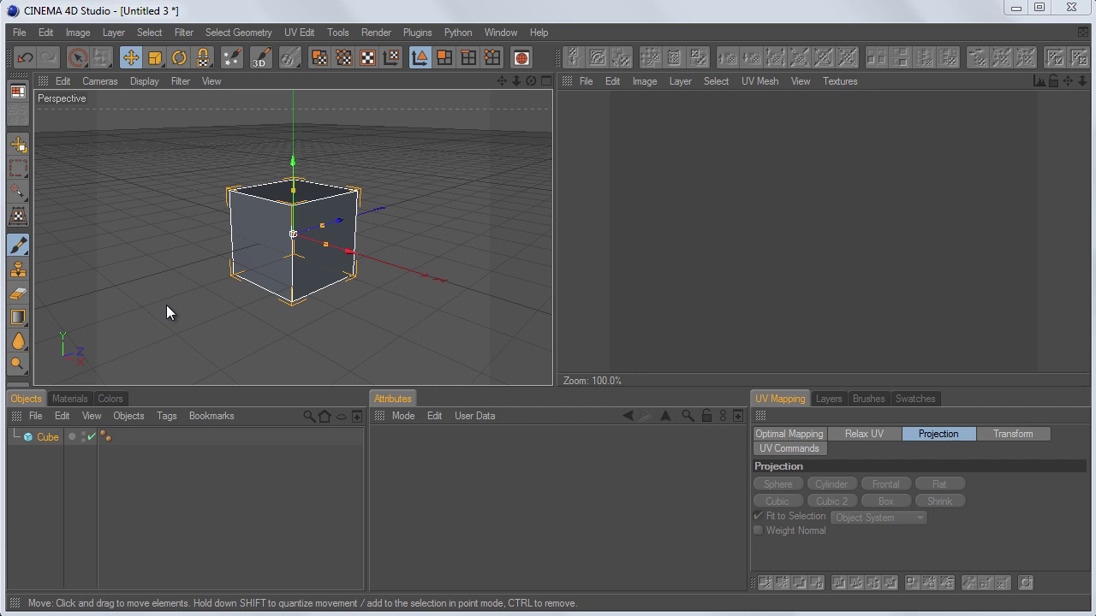
Make the cube editable, select one of its vertical side faces in polygon mode, and return to model mode.
key(ctrl+z)
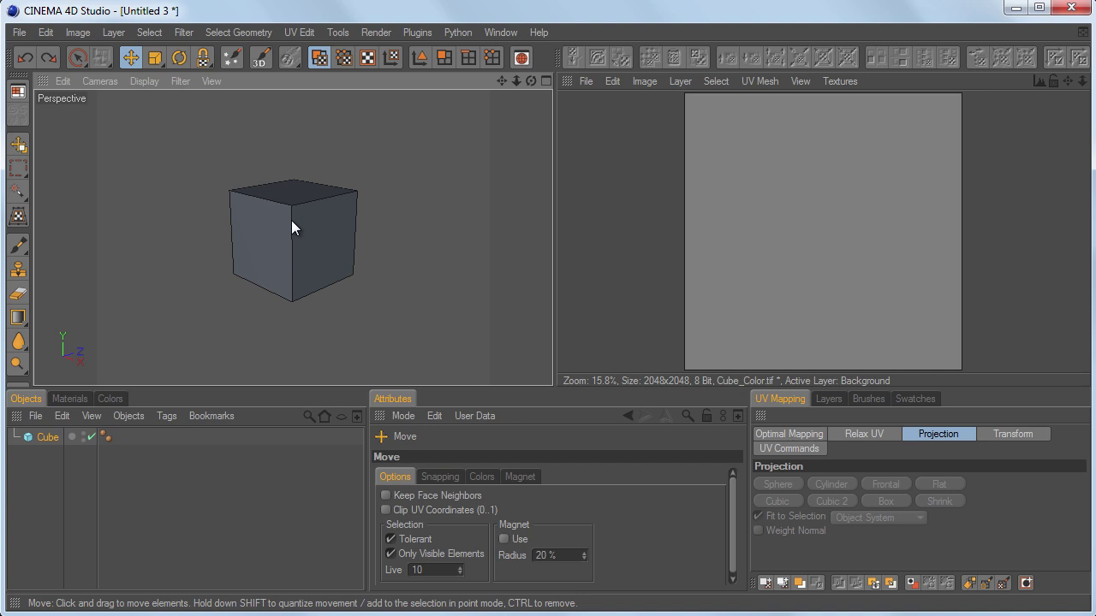
key(ctrl+y)
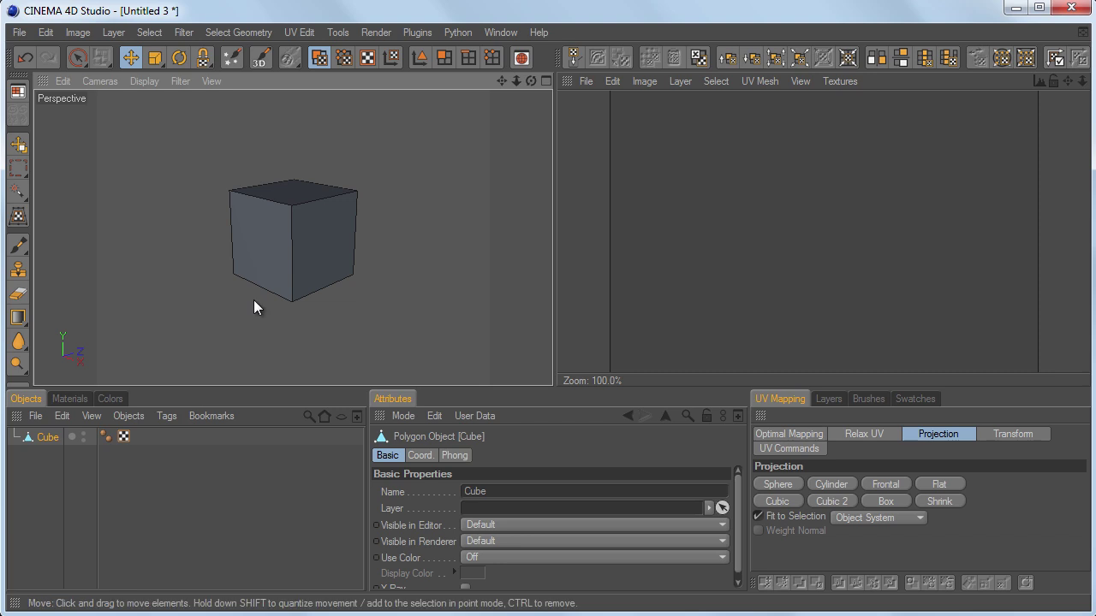
click(446, 57)
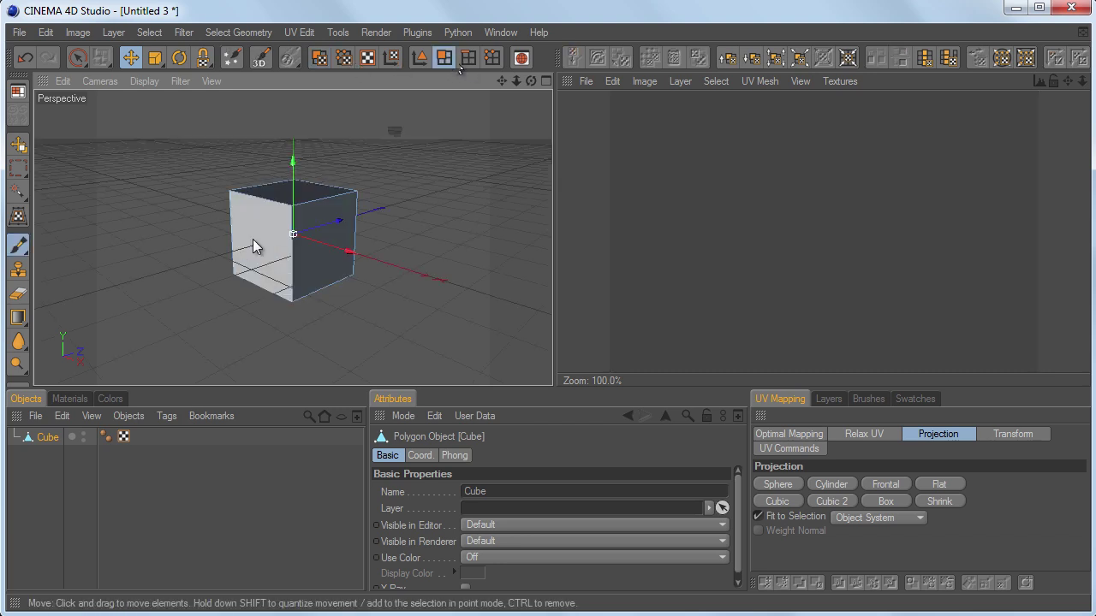
click(261, 193)
click(335, 265)
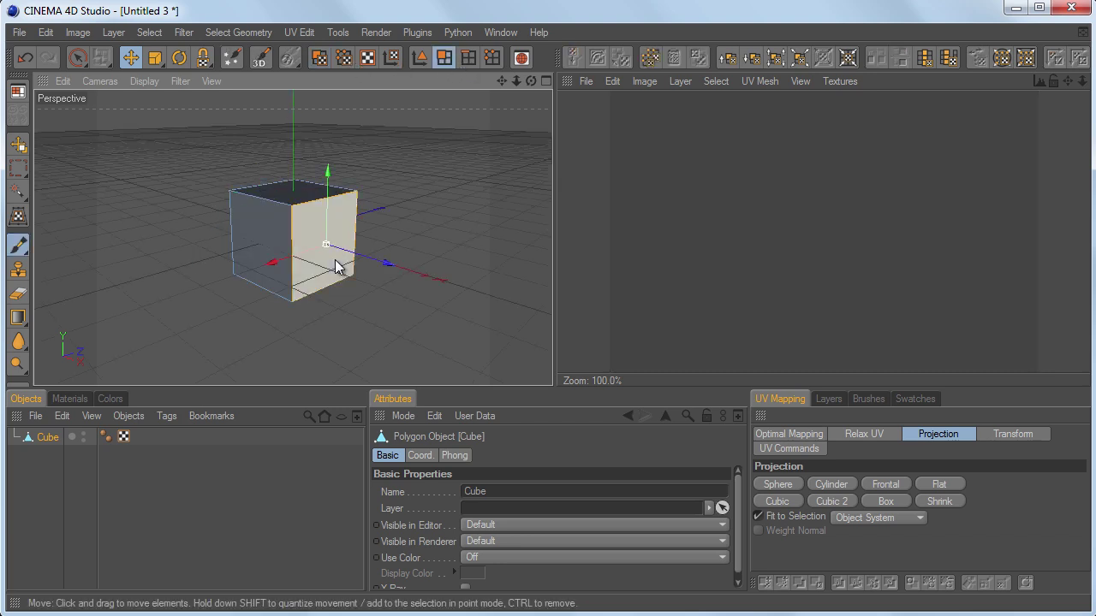
click(419, 57)
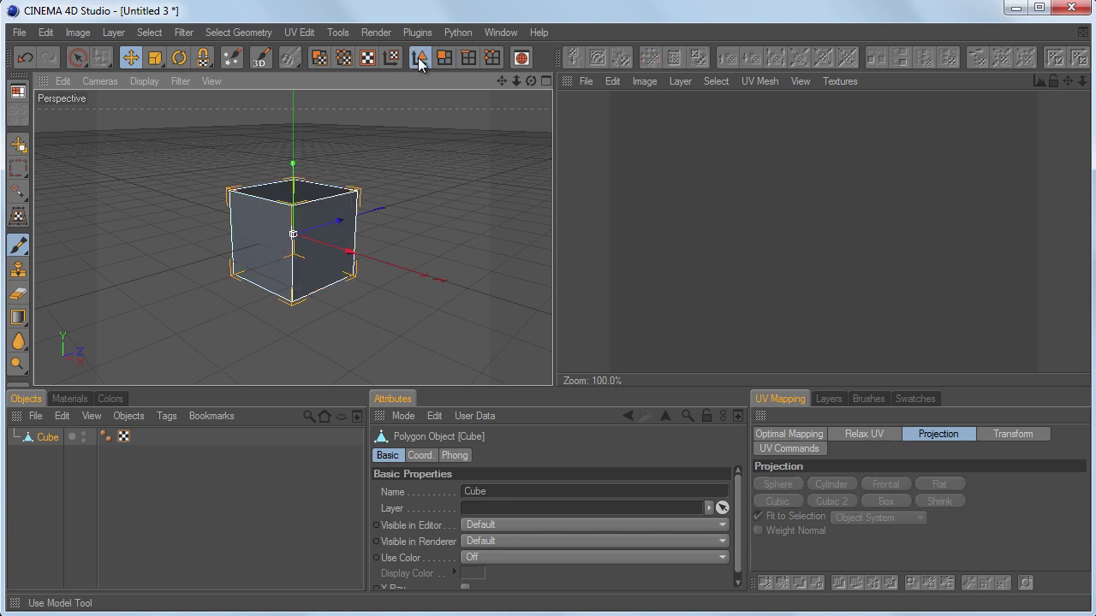
Start the BodyPaint 3D Setup Wizard for the cube and accept UV recalculation with Optimal Cubic Mapping and Single Material Mode.
click(233, 58)
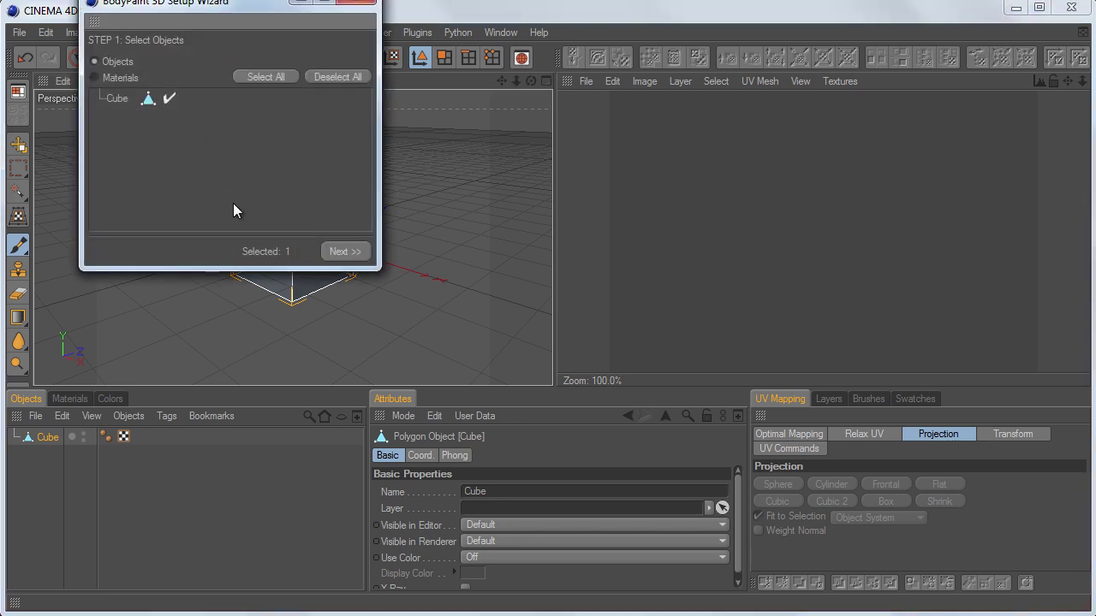
click(169, 100)
click(169, 99)
click(345, 252)
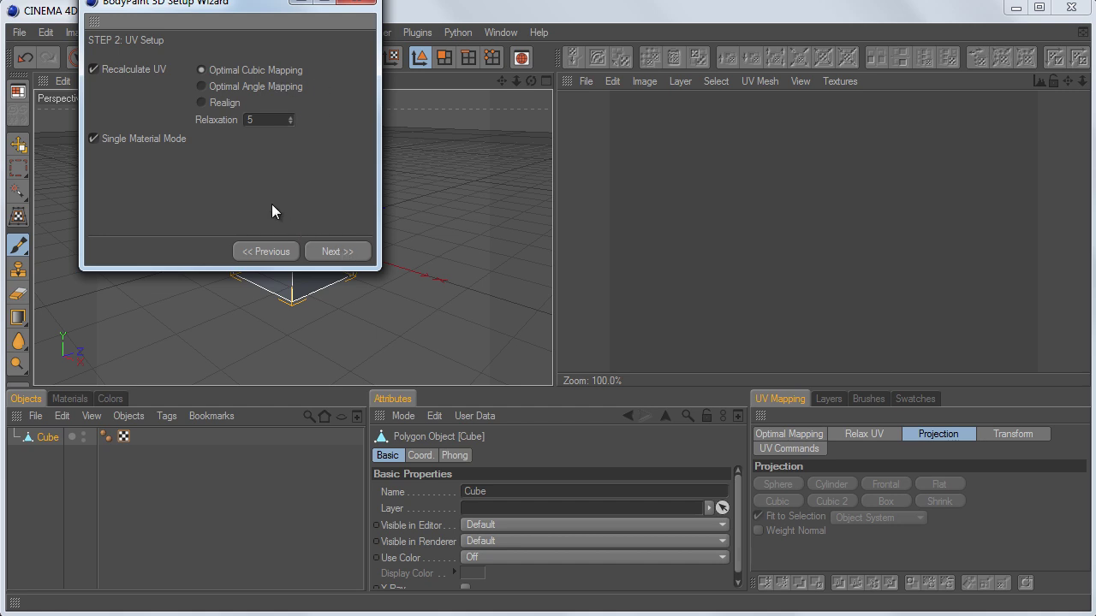
click(335, 253)
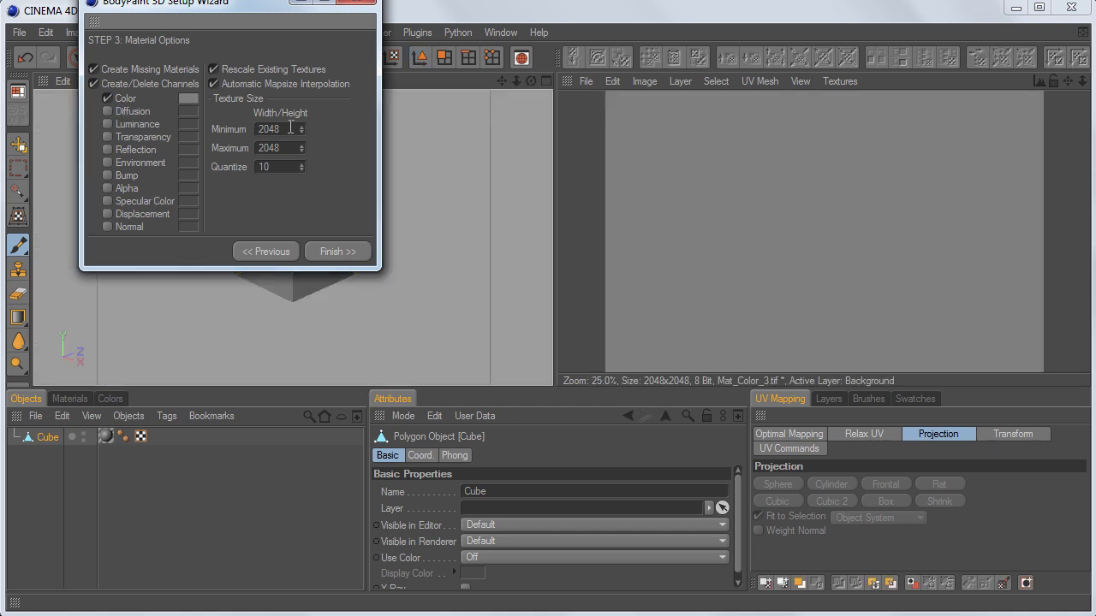
Finish the wizard with a Color channel and a minimum and maximum texture size of 2048.
key(Tab)
click(314, 212)
click(269, 129)
key(Tab)
click(304, 190)
click(319, 251)
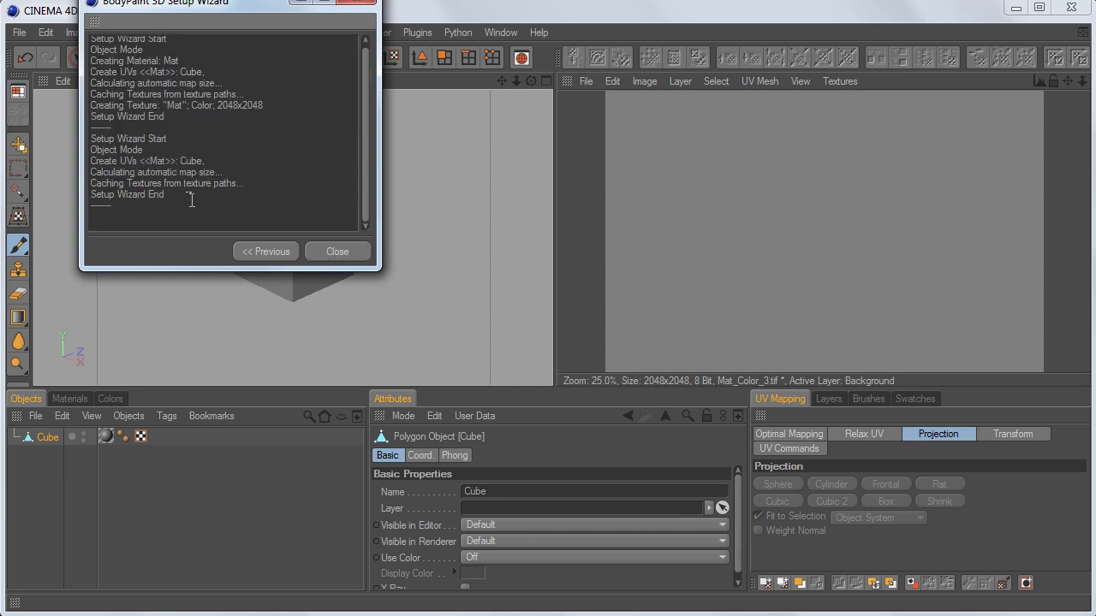
click(337, 250)
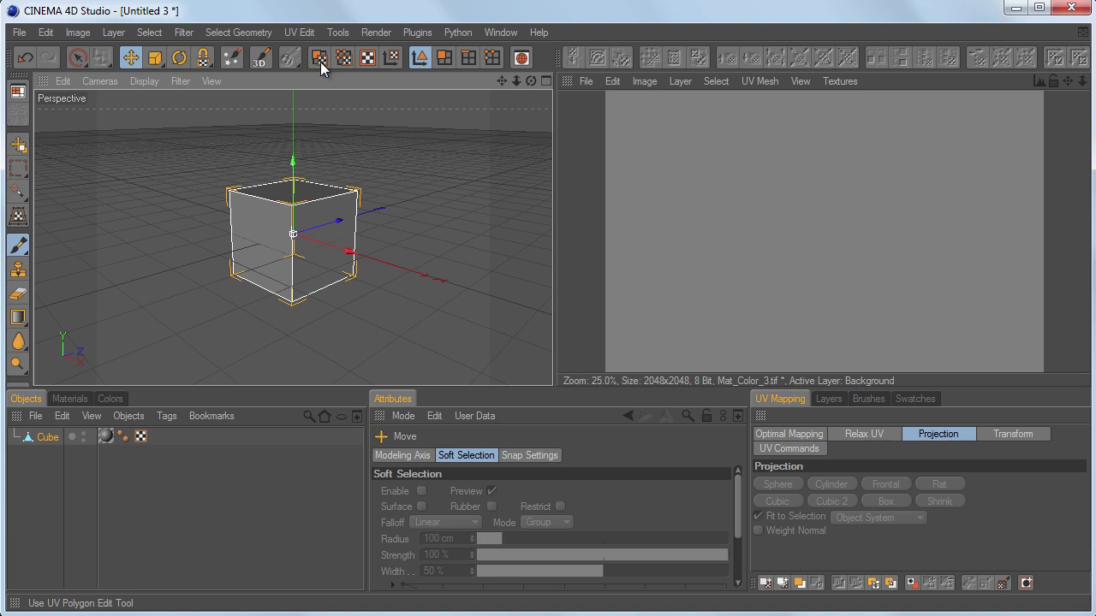
Show the cube's UVs in UV Polygon Edit mode, pick single faces to find their UV polygons, and select all of them.
click(318, 58)
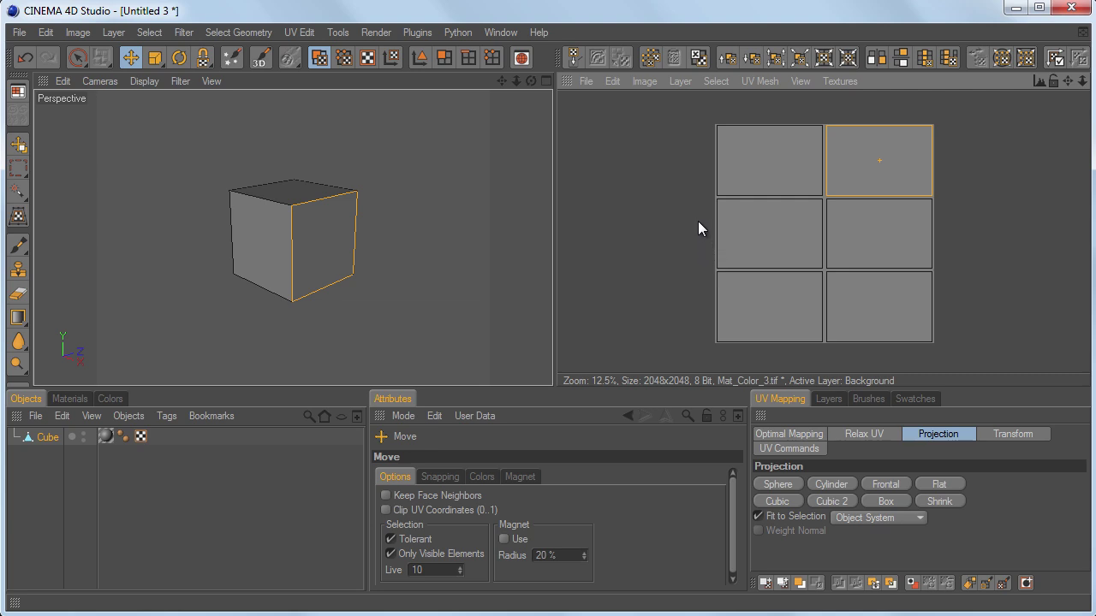
click(289, 187)
click(279, 260)
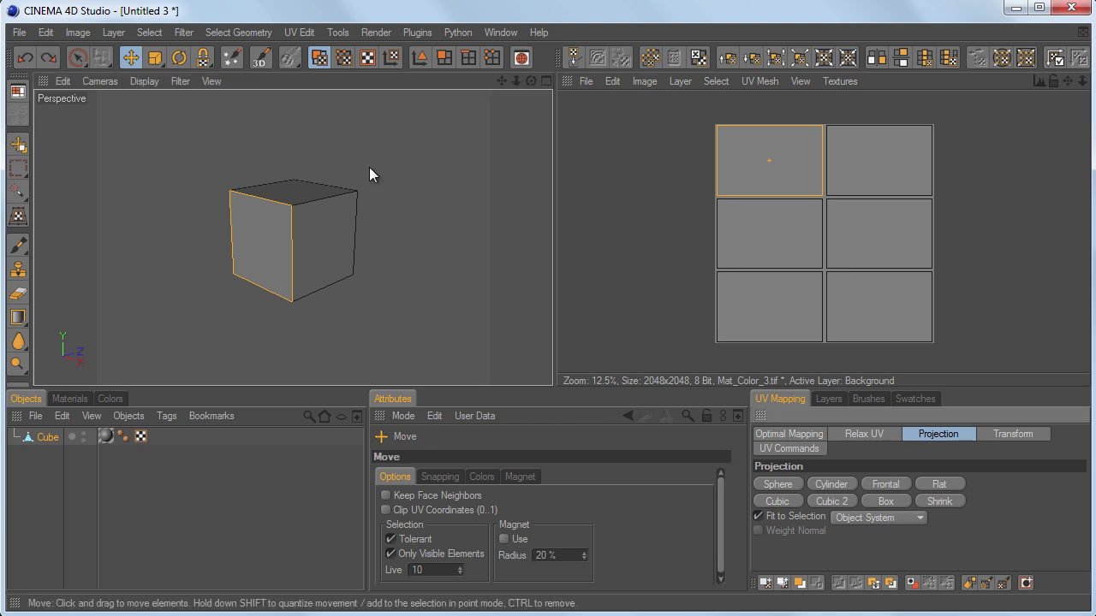
key(ctrl+a)
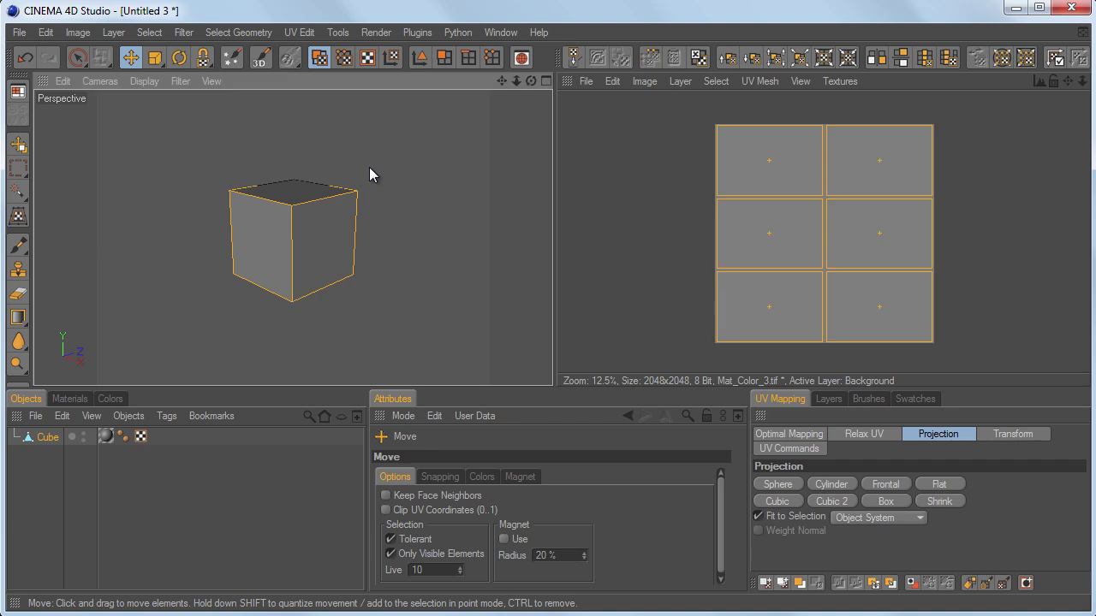
Try Brush strokes across the cube's side faces and on its texture, and undo them.
click(19, 245)
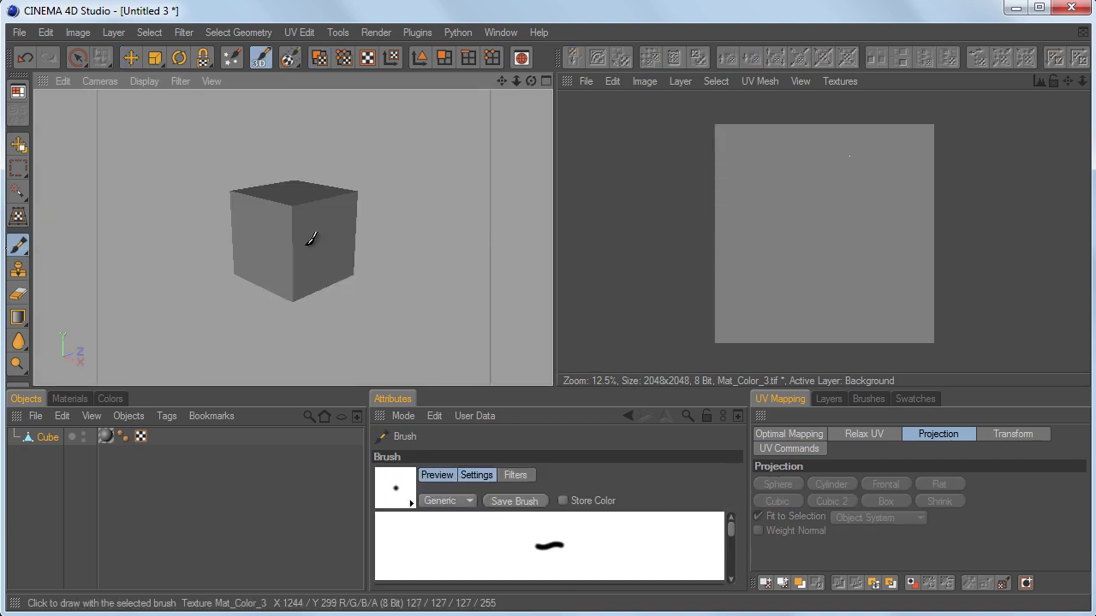
mouse_move(242, 228)
mouse_down()
mouse_move(324, 237)
mouse_move(367, 212)
mouse_move(289, 266)
mouse_move(272, 222)
mouse_up()
mouse_move(828, 207)
mouse_down()
mouse_move(792, 218)
mouse_move(839, 161)
mouse_move(881, 227)
mouse_move(822, 146)
mouse_up()
key(ctrl+z)
key(ctrl+z)
key(ctrl+z)
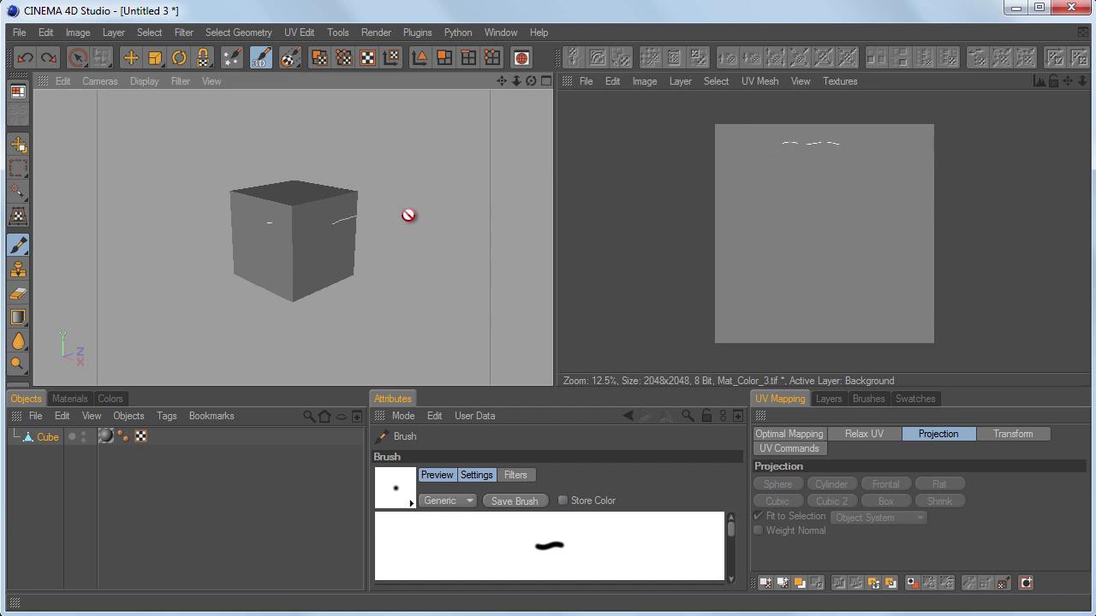
key(ctrl+z)
Return to UV Polygon Edit mode, pick one UV polygon to identify its face, and select all UV polygons.
click(318, 59)
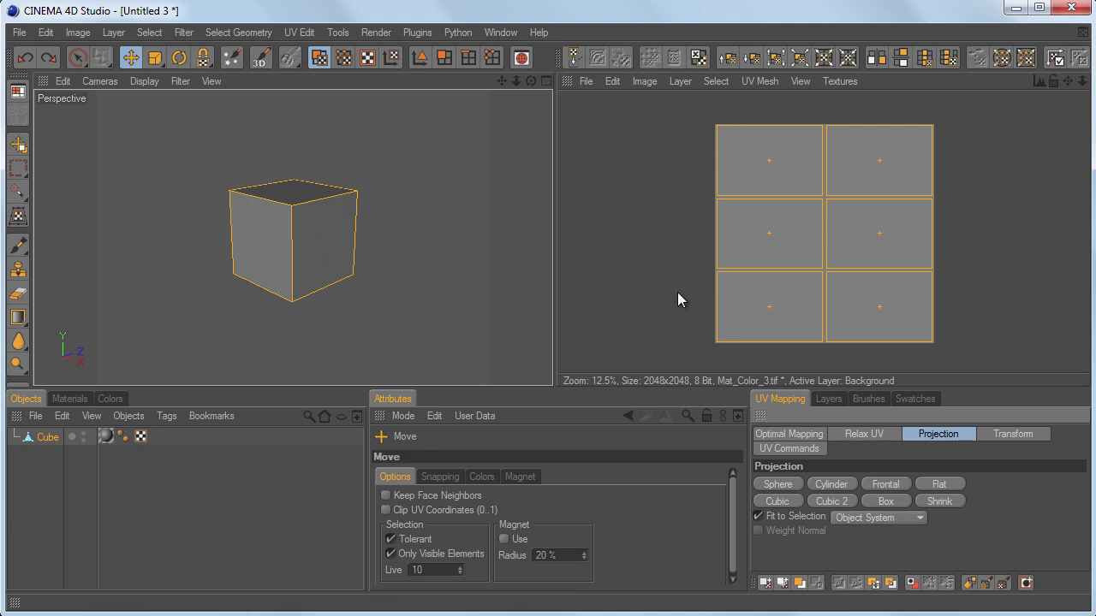
click(748, 179)
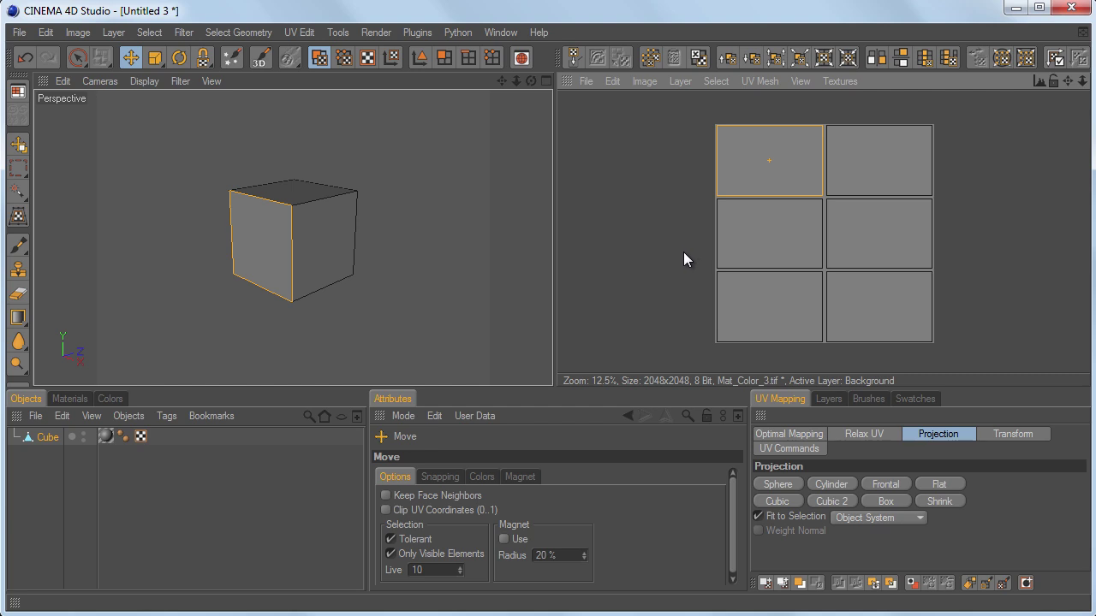
key(ctrl+a)
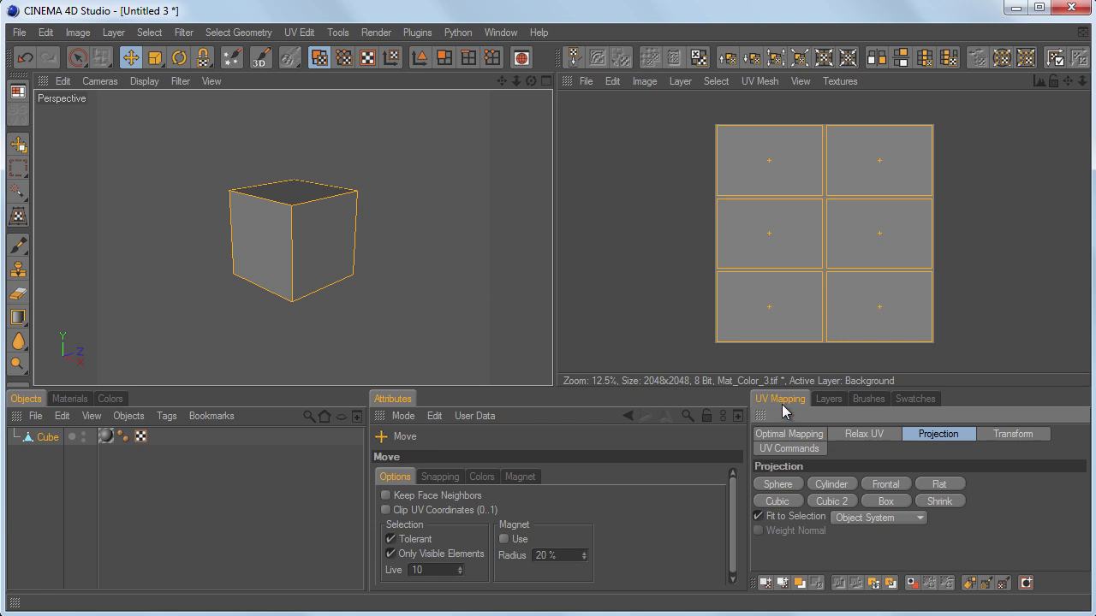
Try the Sphere, Cylinder, Frontal and Flat projections on the cube's UV polygons.
click(772, 437)
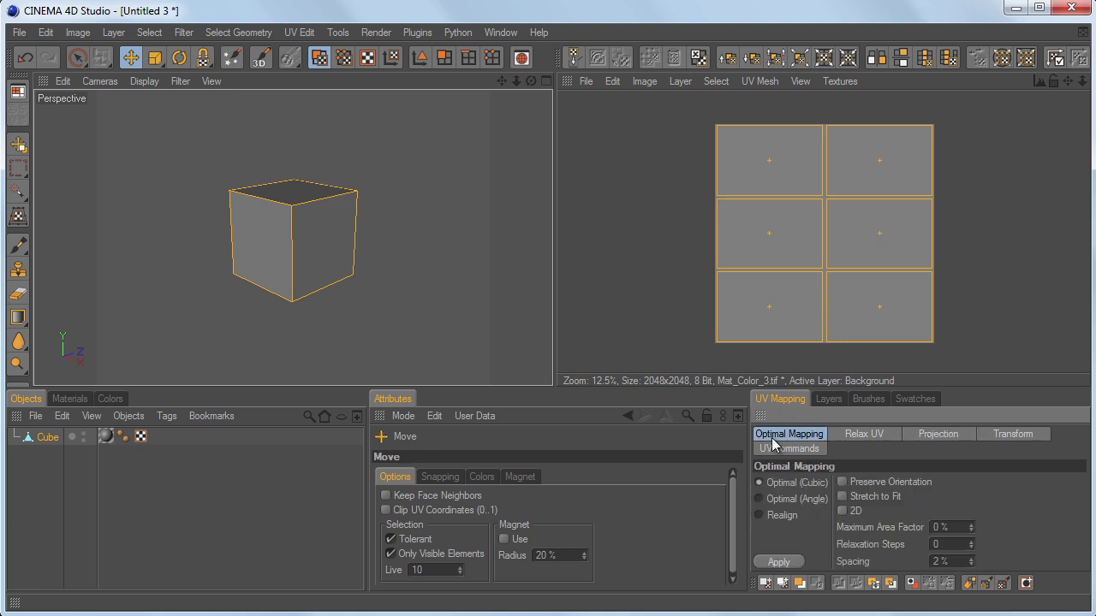
click(865, 435)
click(933, 434)
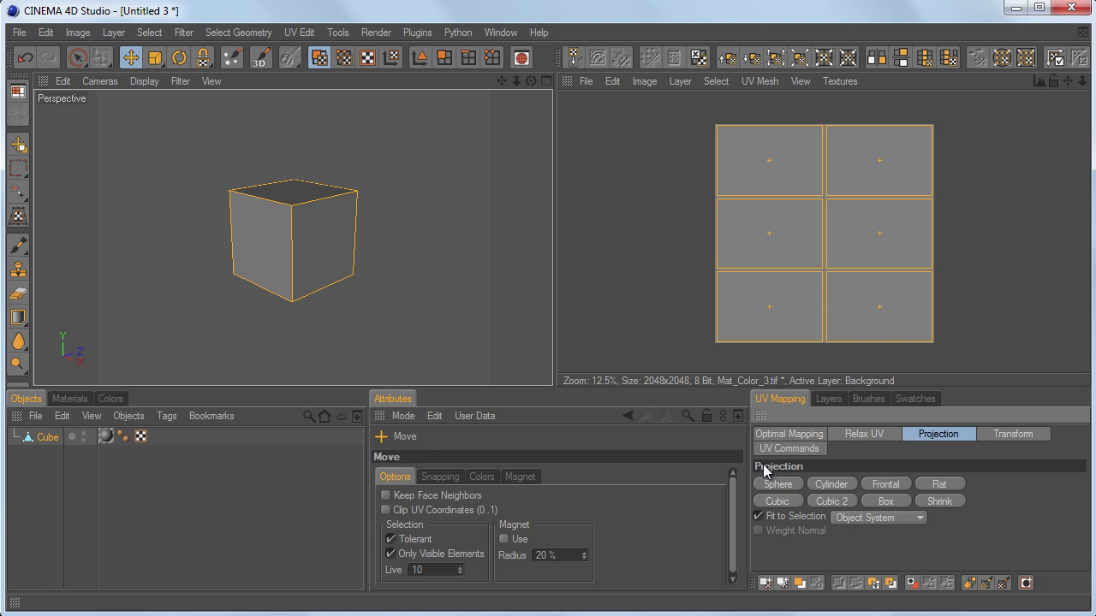
click(788, 481)
click(835, 488)
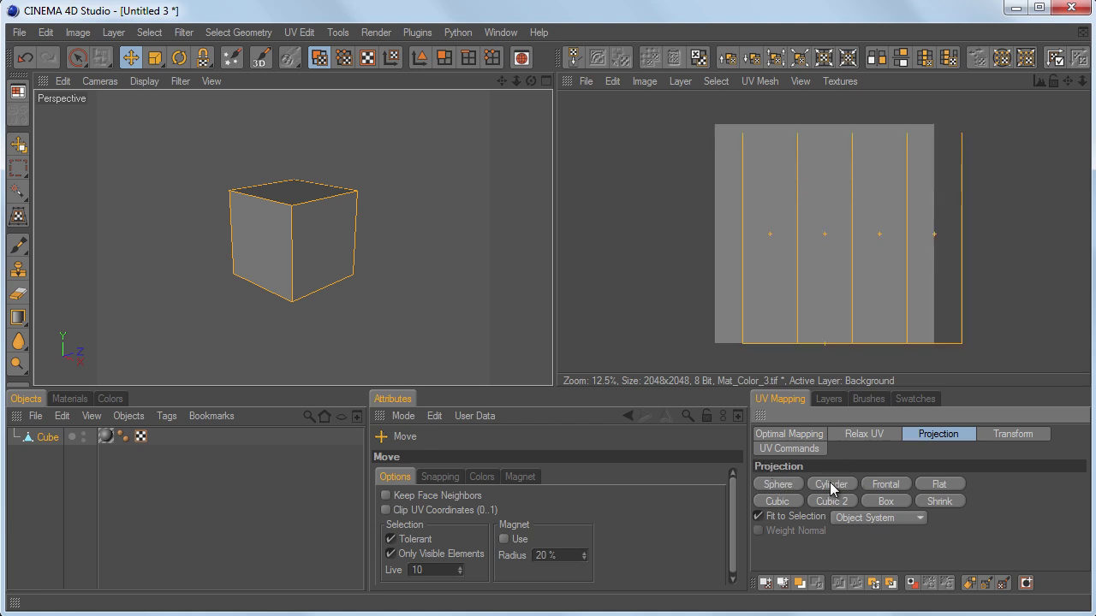
click(883, 486)
click(937, 483)
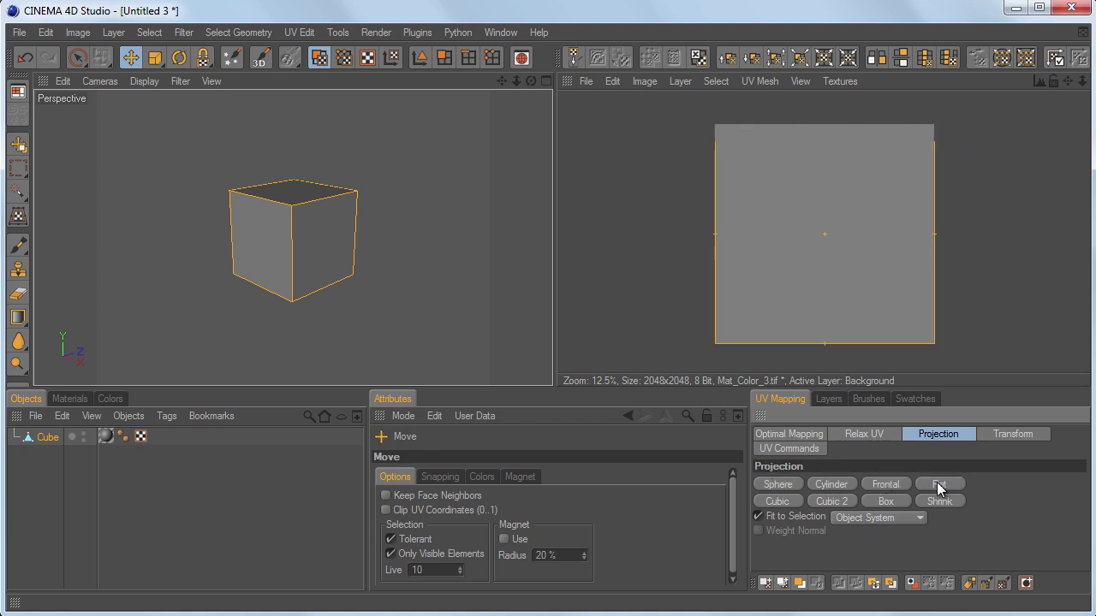
Unwrap the cube's UVs into a cross layout with the Cubic 2 projection.
click(832, 505)
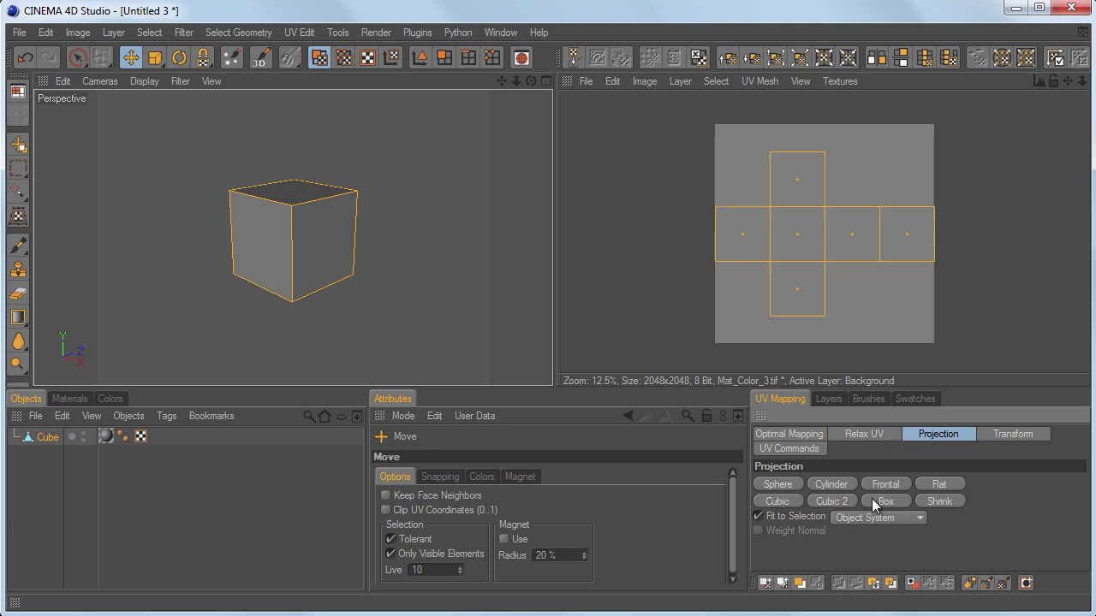
click(837, 503)
key(ctrl+z)
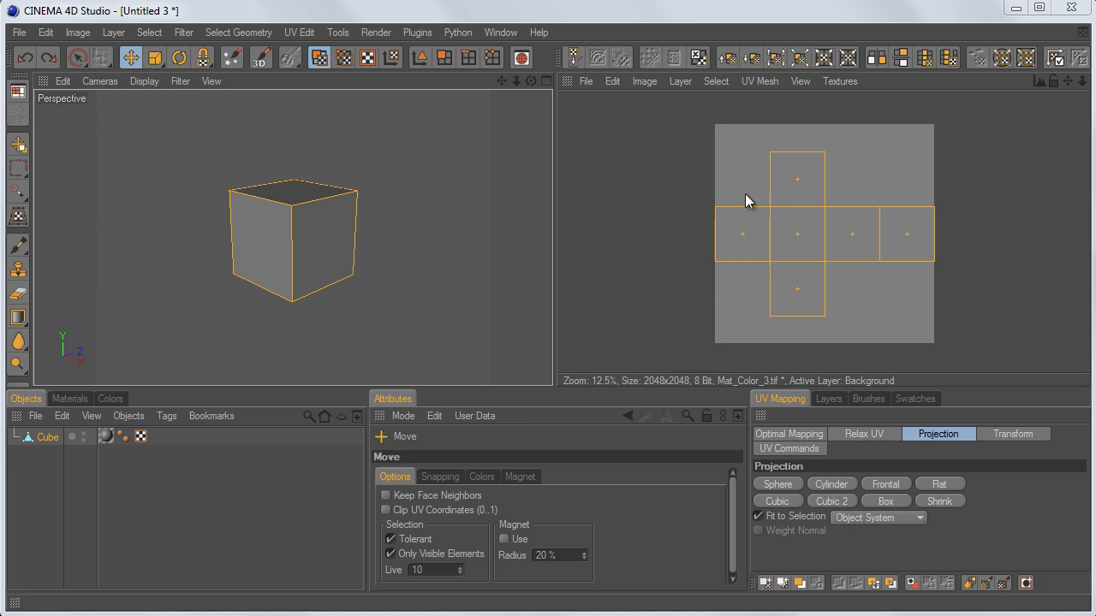
Select all the cube's UV polygons and remap them using Optimal (Cubic) mapping with Preserve Orientation enabled.
click(745, 249)
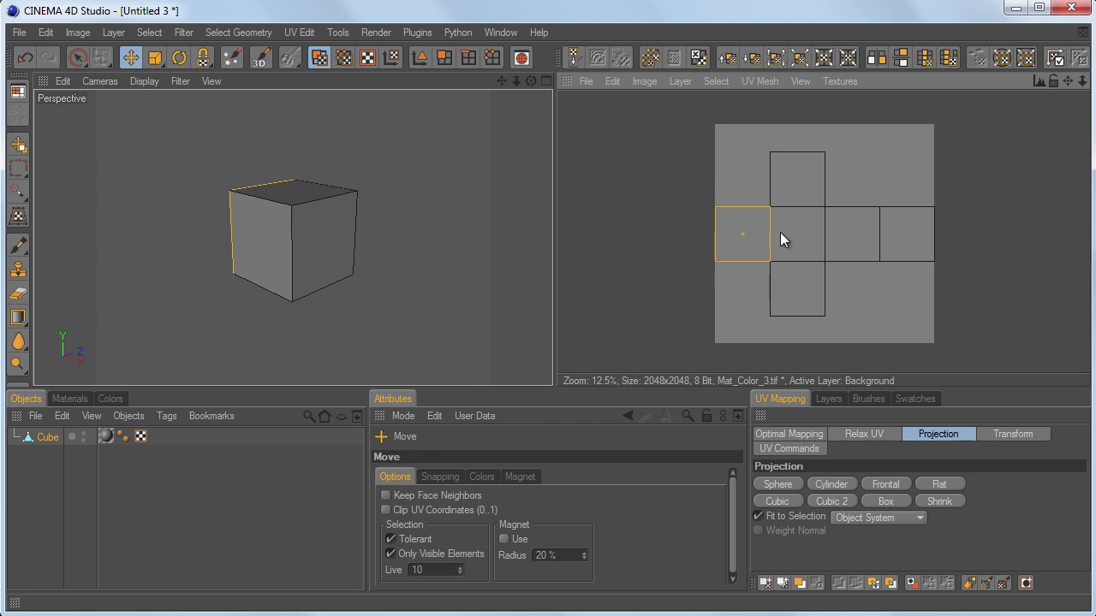
key(ctrl+a)
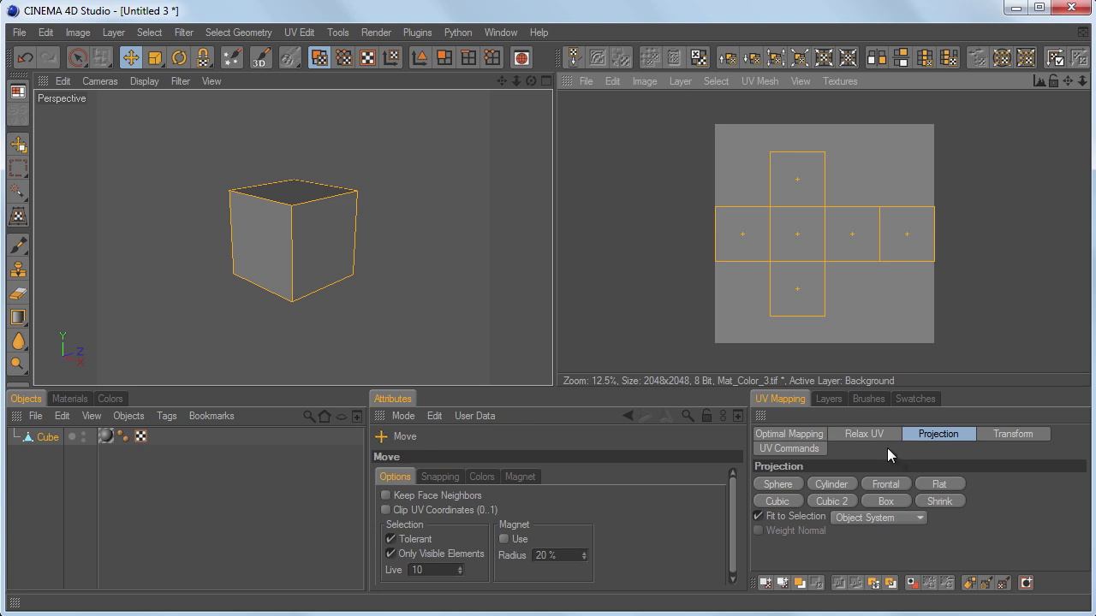
click(789, 435)
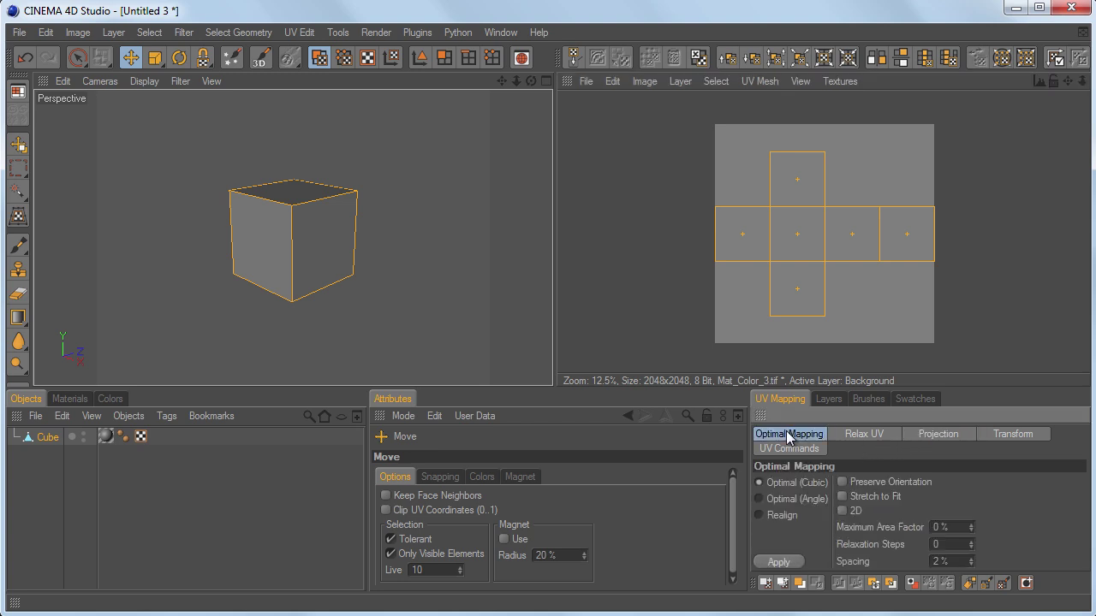
click(842, 482)
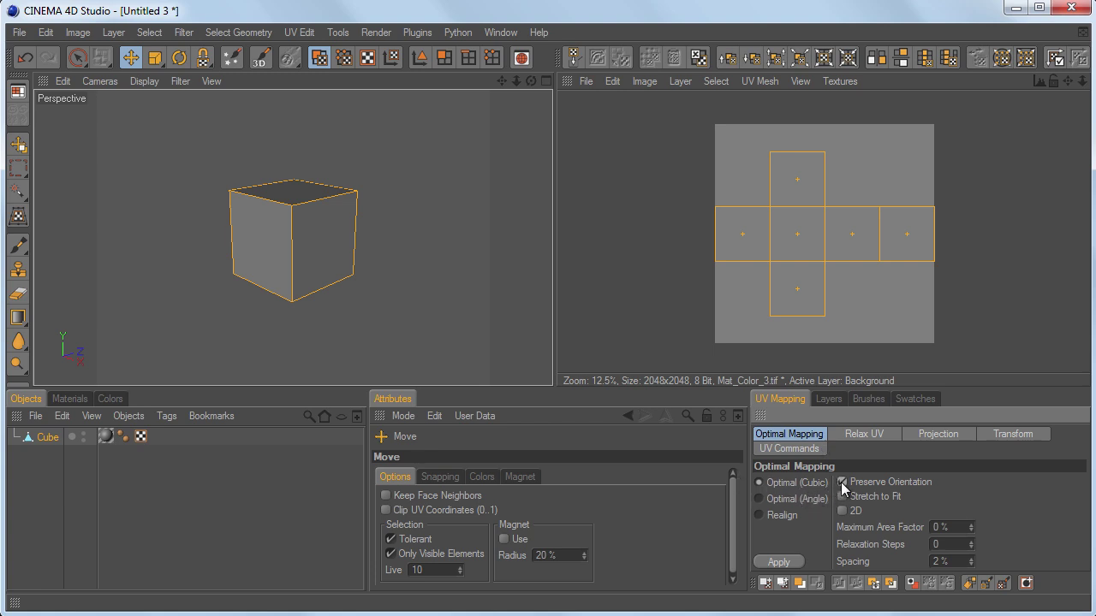
click(779, 563)
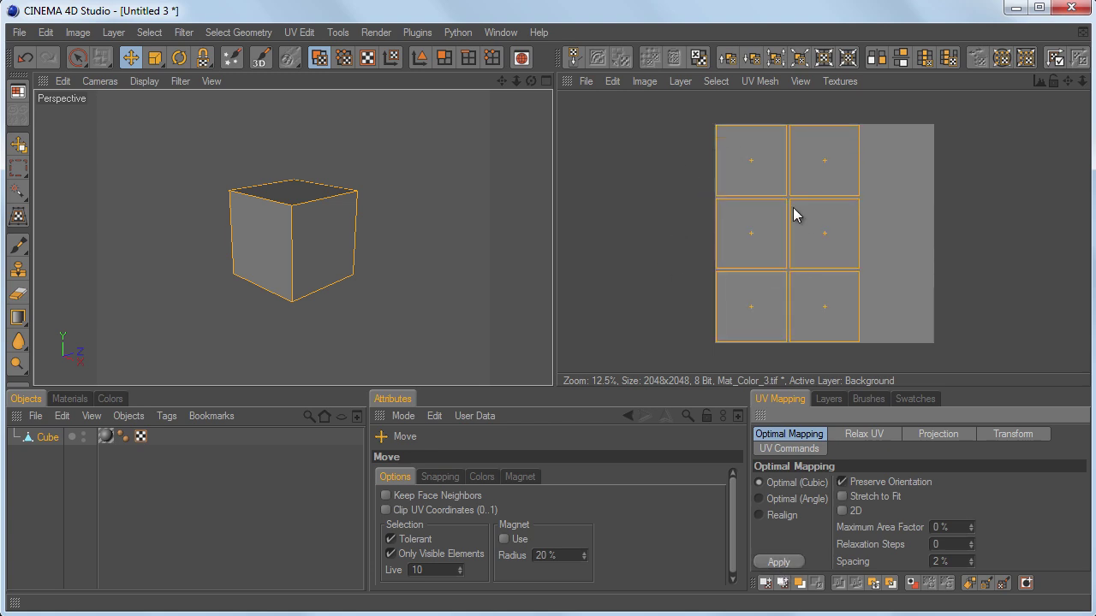
Select each of the six UV squares individually to identify the cube face it belongs to.
click(756, 221)
click(766, 165)
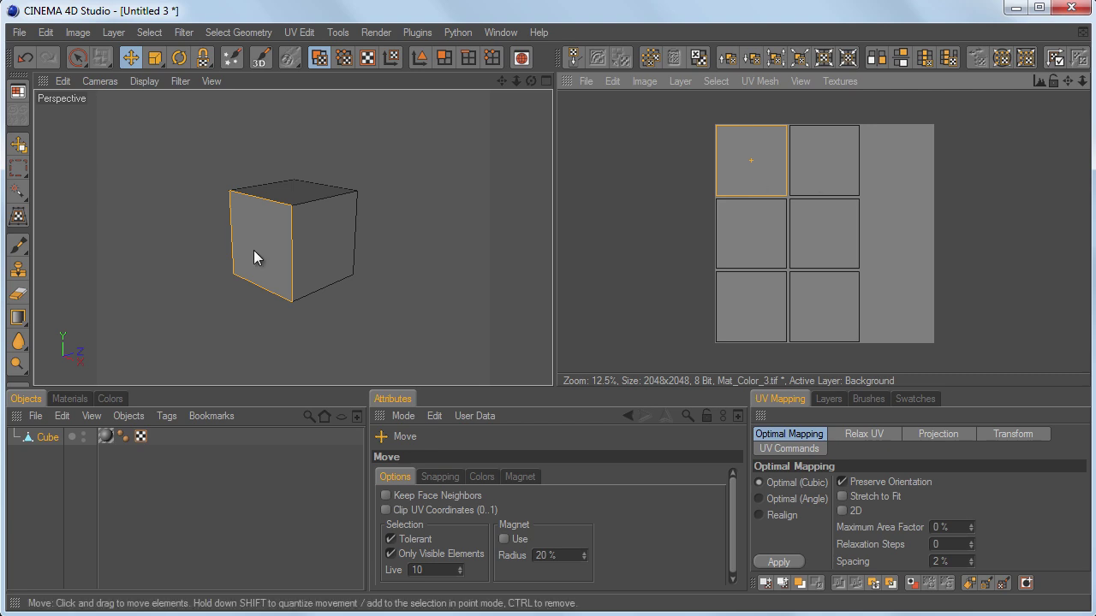
click(837, 158)
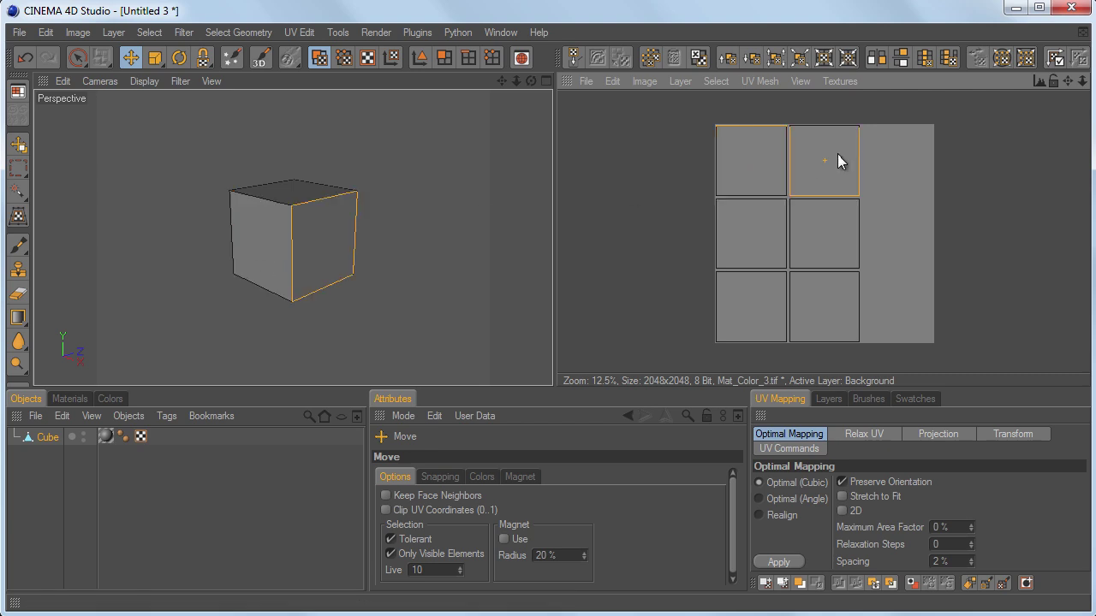
click(738, 237)
click(809, 229)
click(751, 305)
click(826, 294)
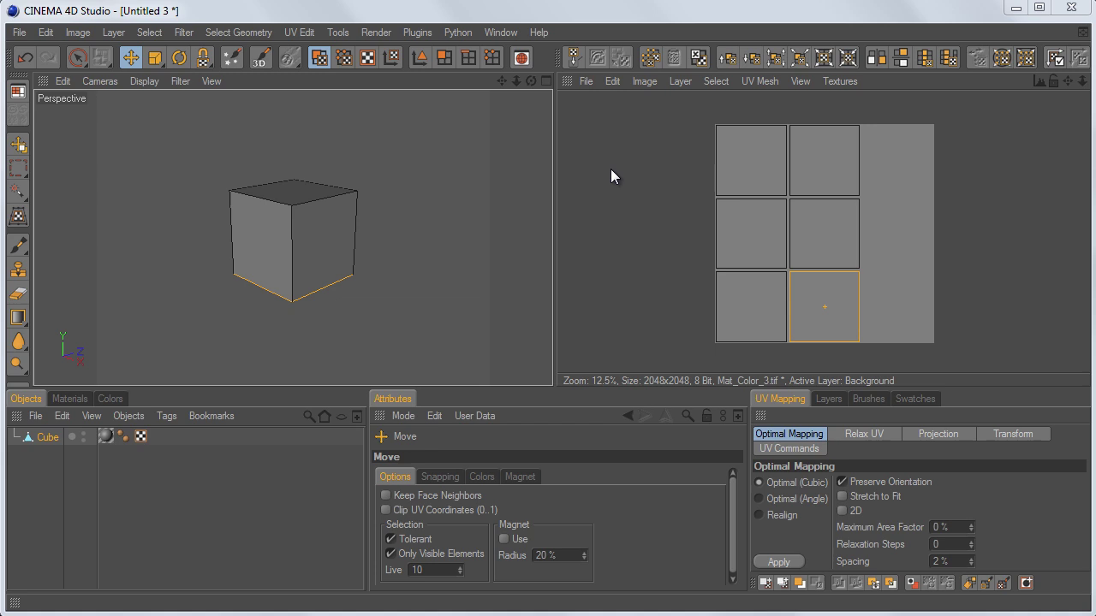
Open the cube's material and examine the texture assigned to its Color channel.
click(139, 474)
click(106, 436)
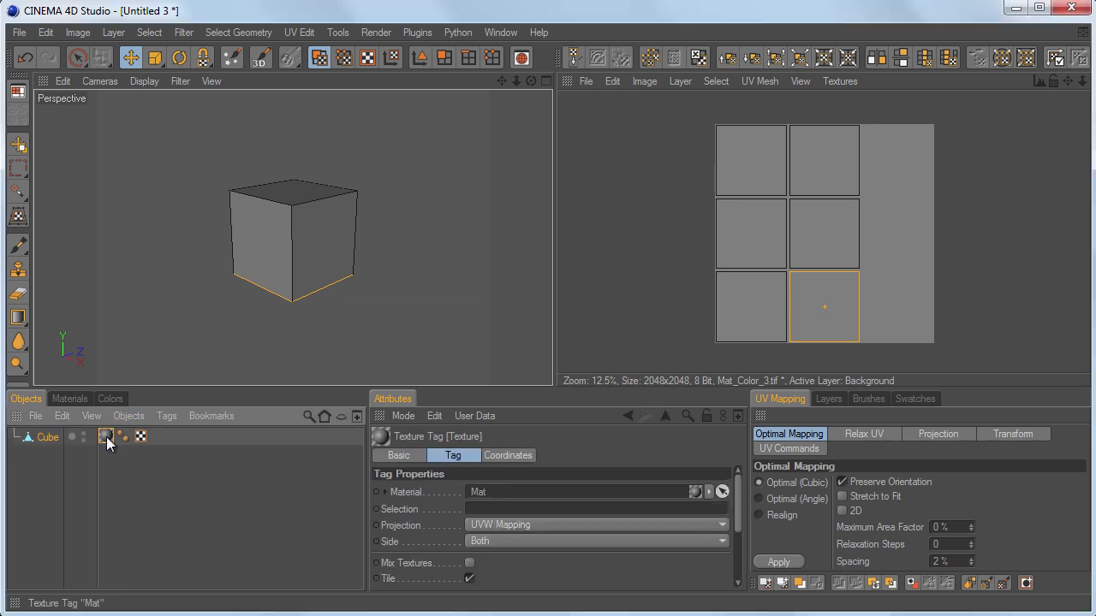
double_click(106, 436)
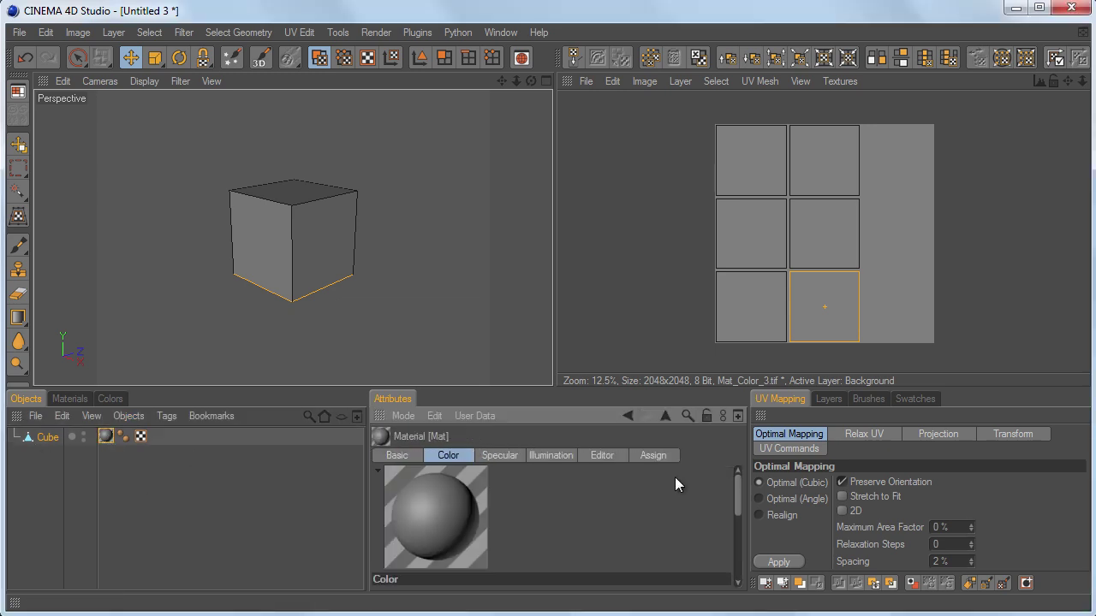
drag(737, 485, 732, 530)
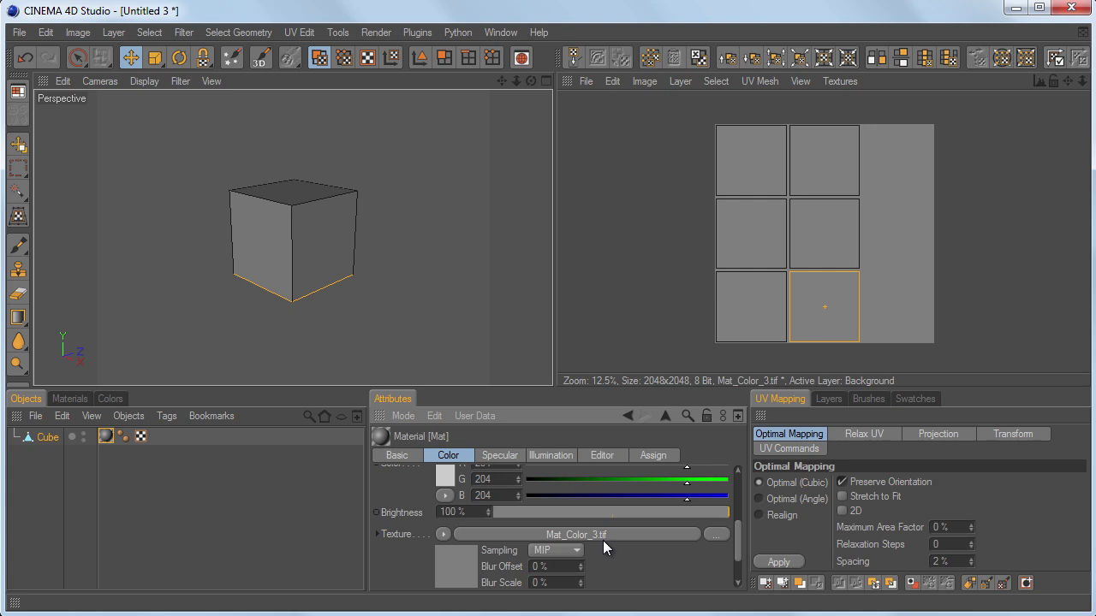
Start saving the cube's texture as a new file in Photoshop (PSD) format.
click(585, 84)
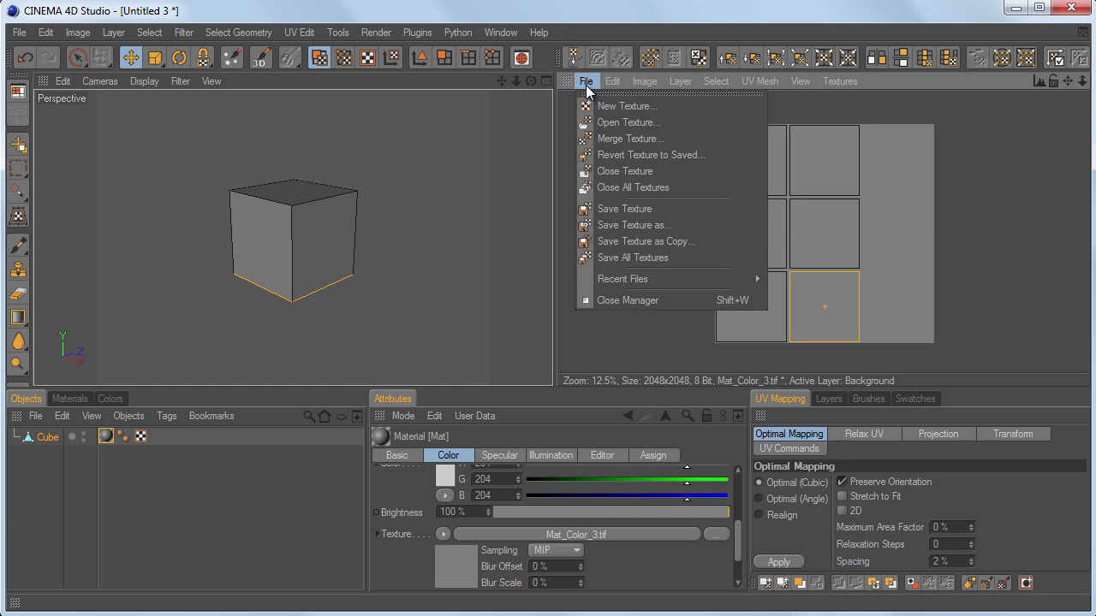
click(631, 226)
click(707, 187)
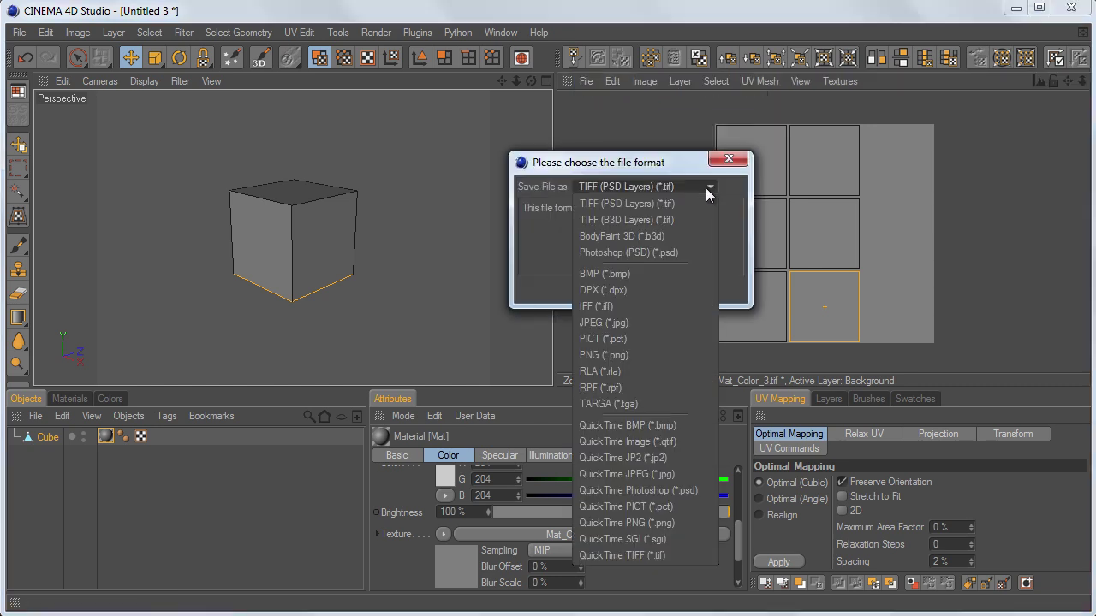
click(680, 254)
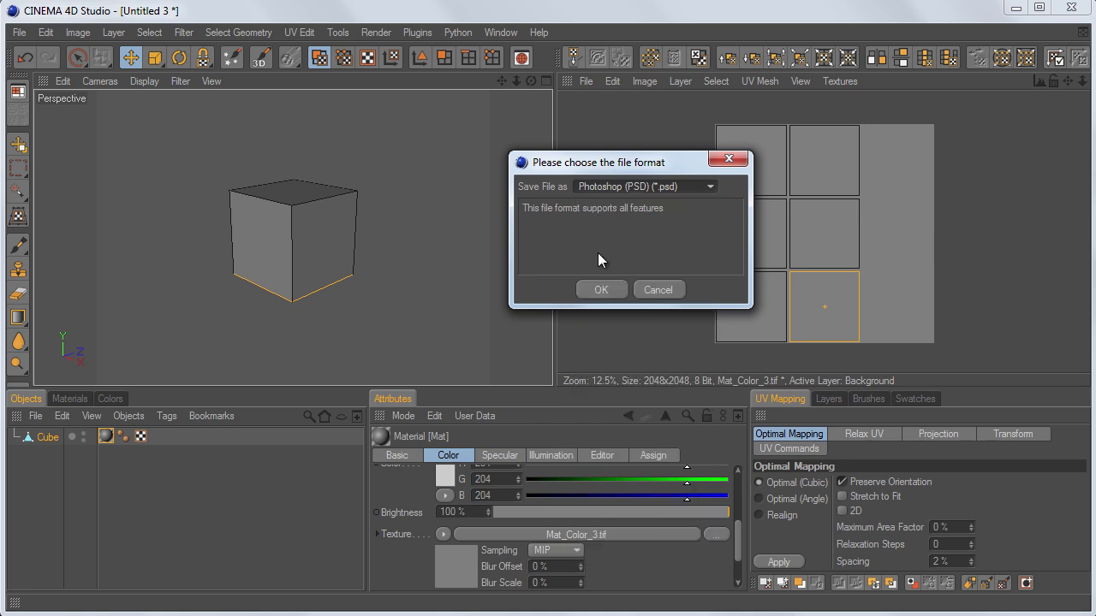
click(600, 291)
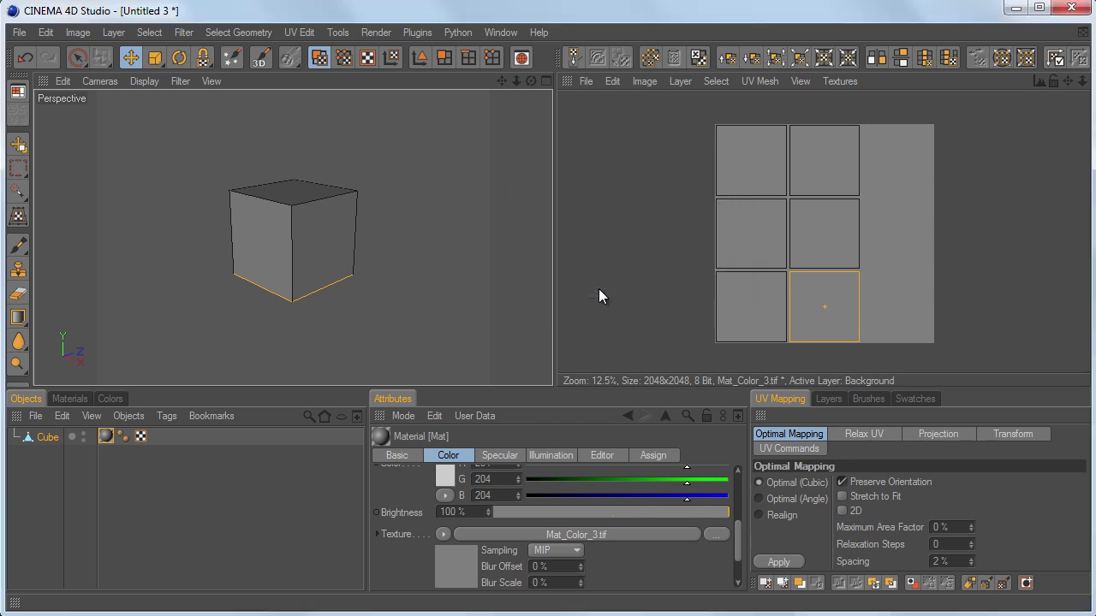
Name the texture file cube and save it in the VideoCopilot Materials folder.
text(ice_cube)
key(BackSpace)
key(BackSpace)
key(BackSpace)
key(BackSpace)
key(BackSpace)
key(BackSpace)
key(BackSpace)
key(BackSpace)
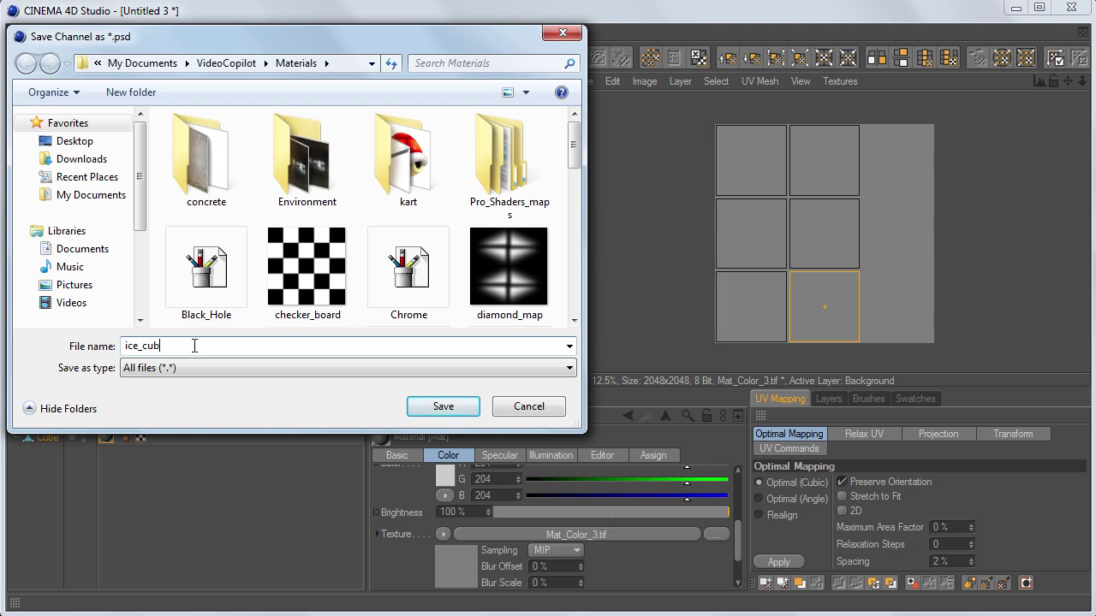
text(cube)
key(Return)
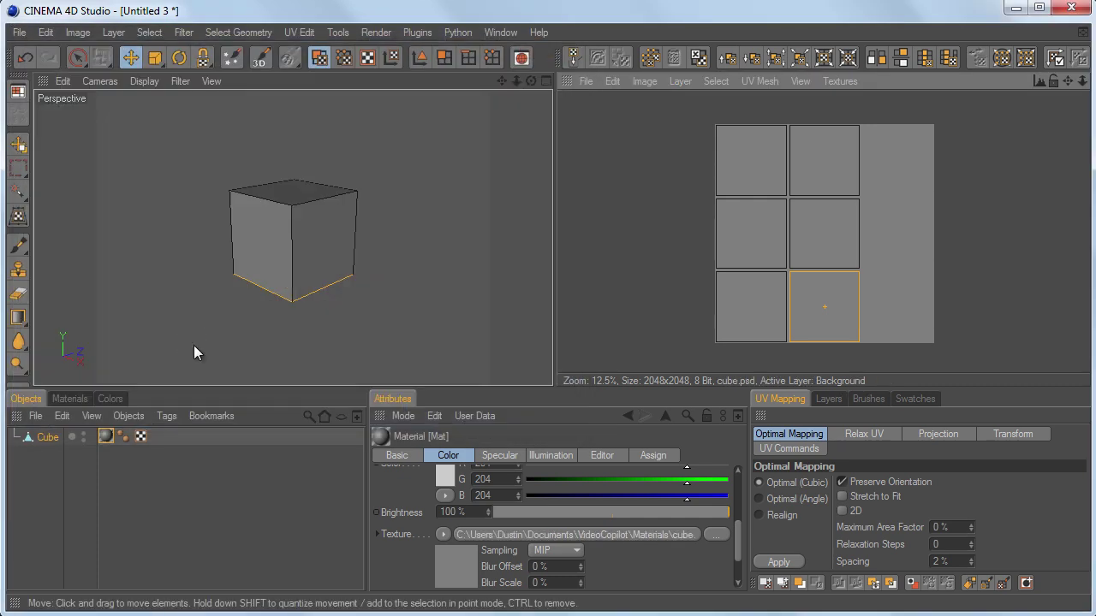
Switch to Photoshop and open the cube PSD file from the VideoCopilot Materials folder in Documents.
key(alt+Tab)
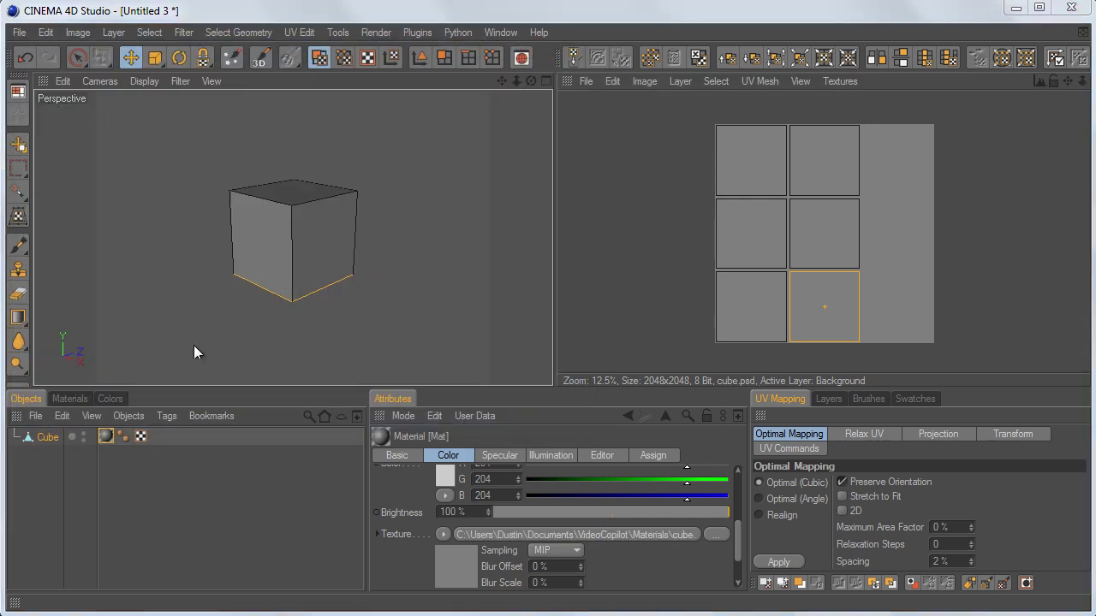
click(56, 17)
click(77, 48)
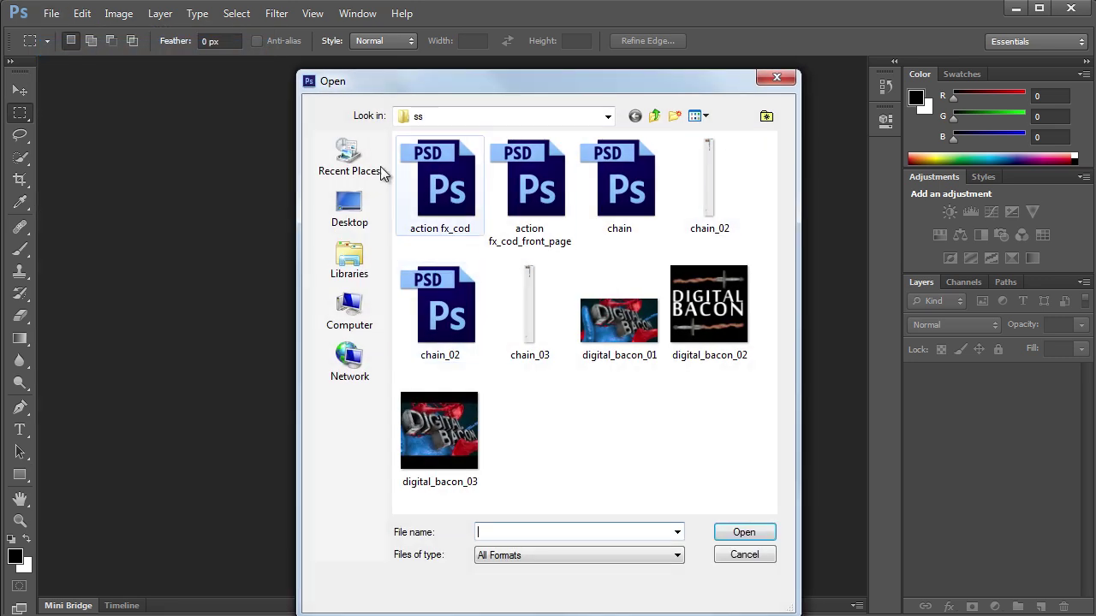
click(349, 256)
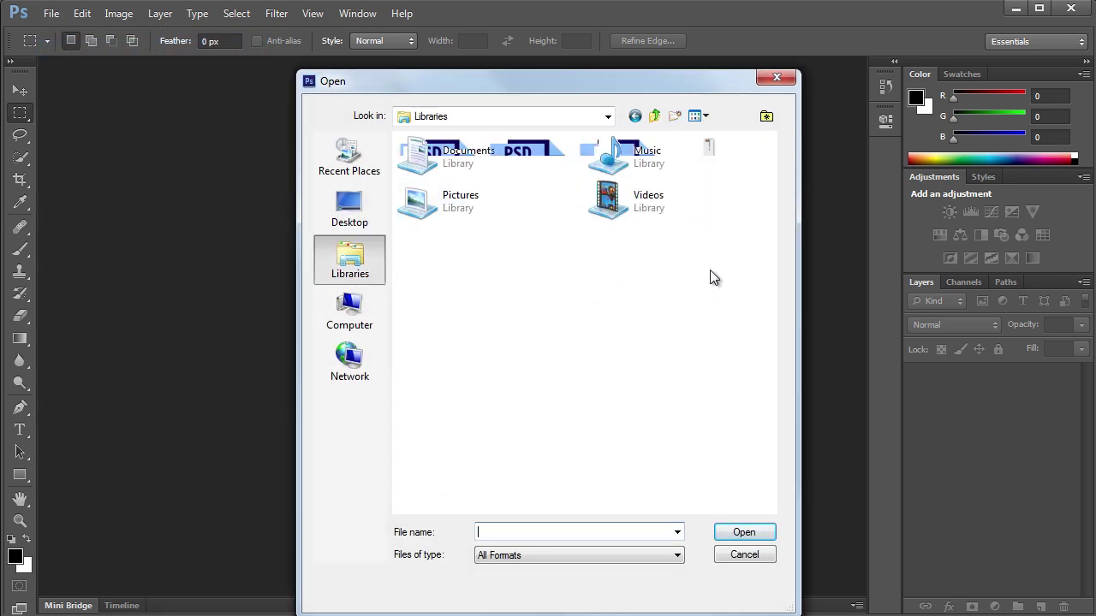
double_click(462, 161)
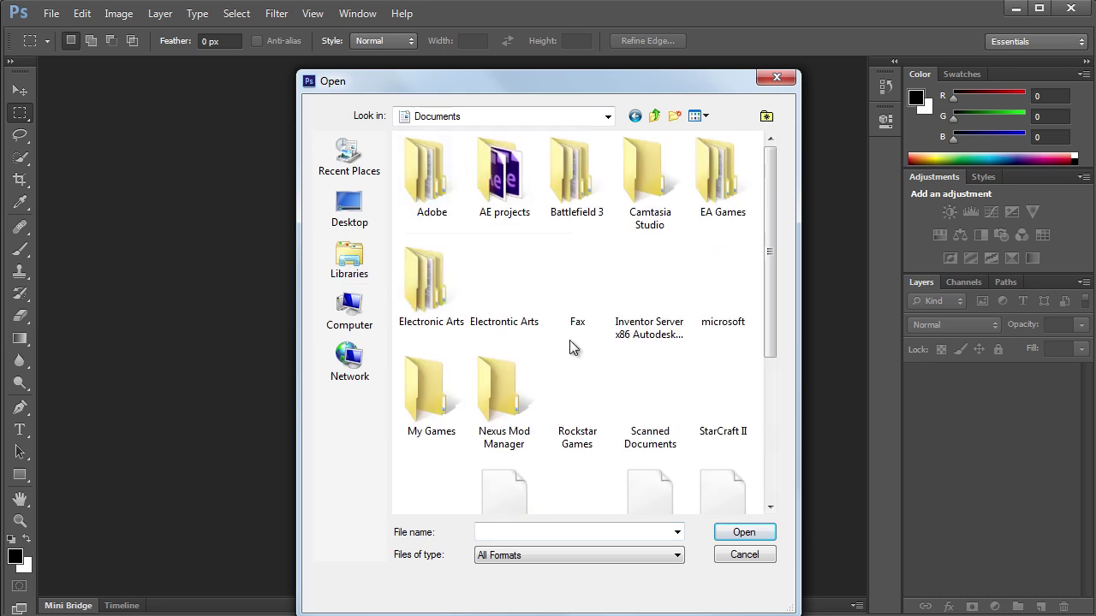
scroll(576, 325, down, 1)
double_click(434, 411)
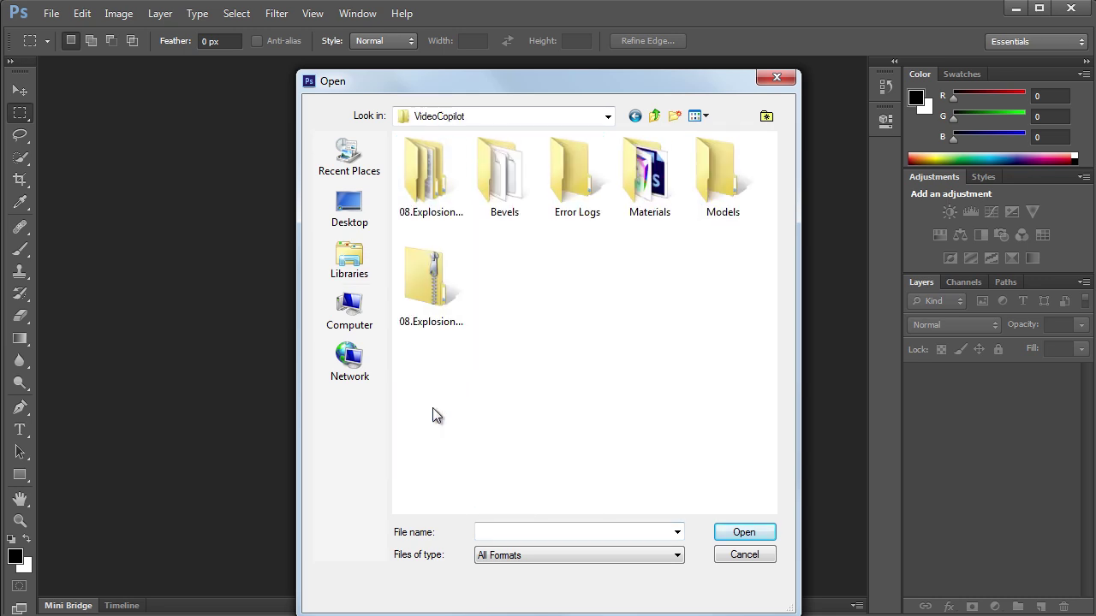
double_click(660, 196)
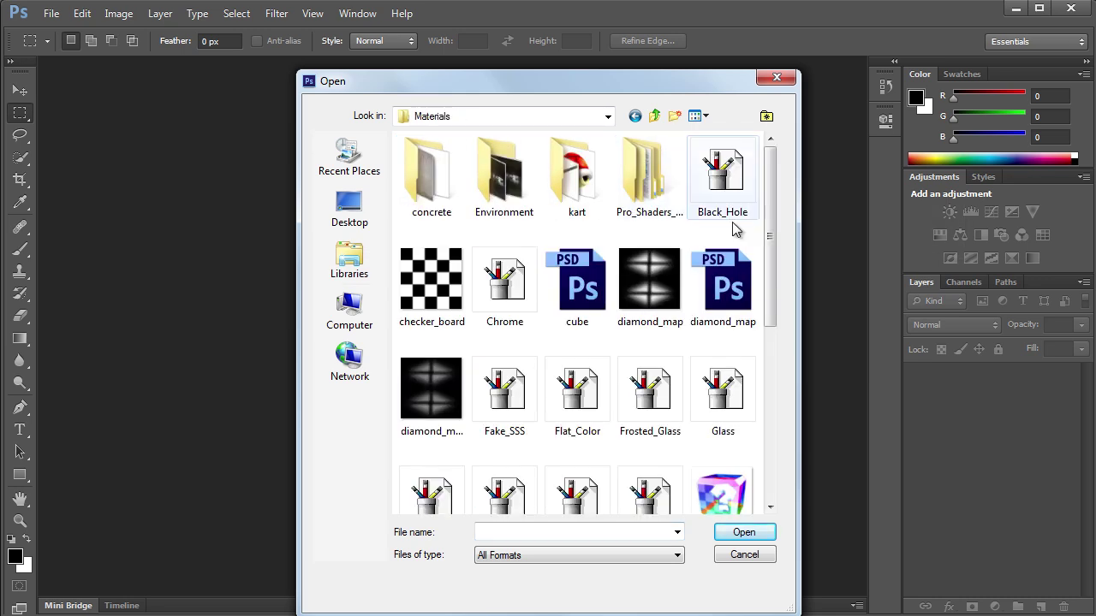
click(577, 285)
click(743, 534)
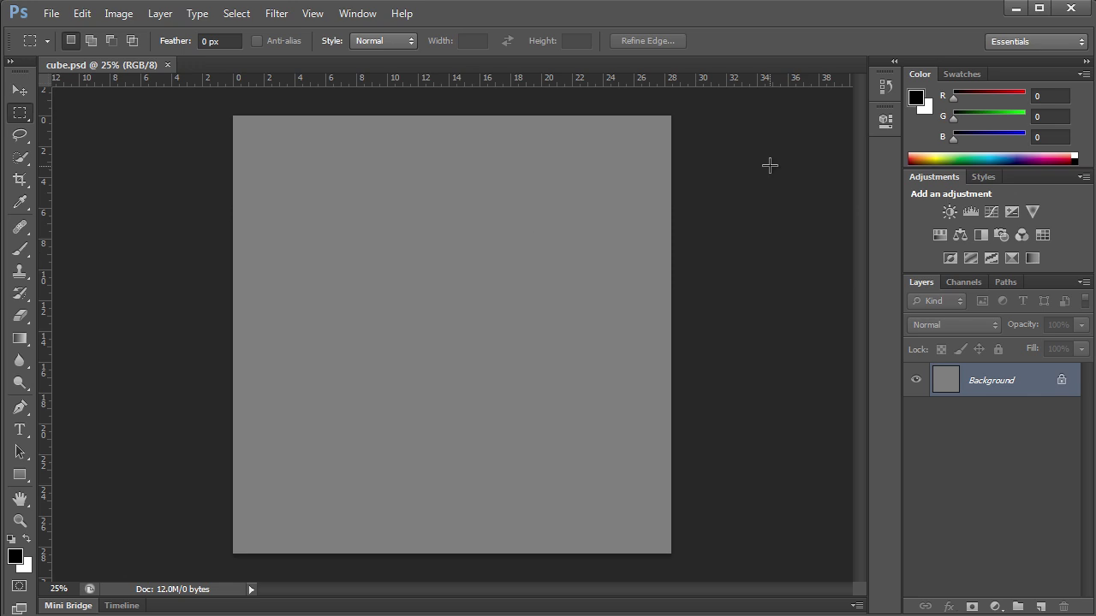
Return to CINEMA 4D, outline all the cube's UV polygons on the texture, and deselect them to inspect the outlines.
click(1013, 7)
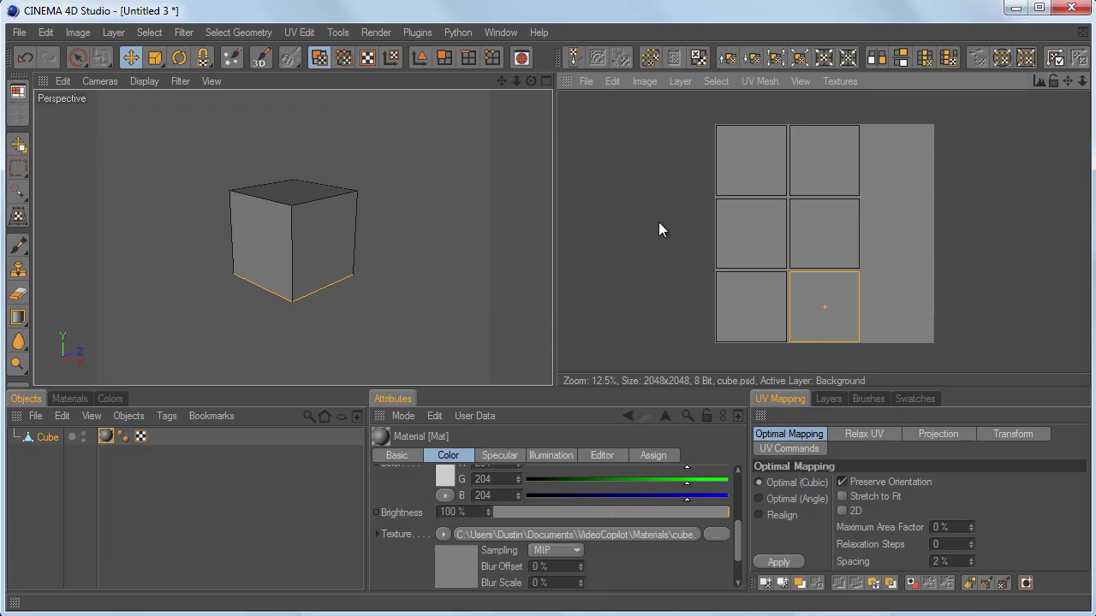
key(ctrl+a)
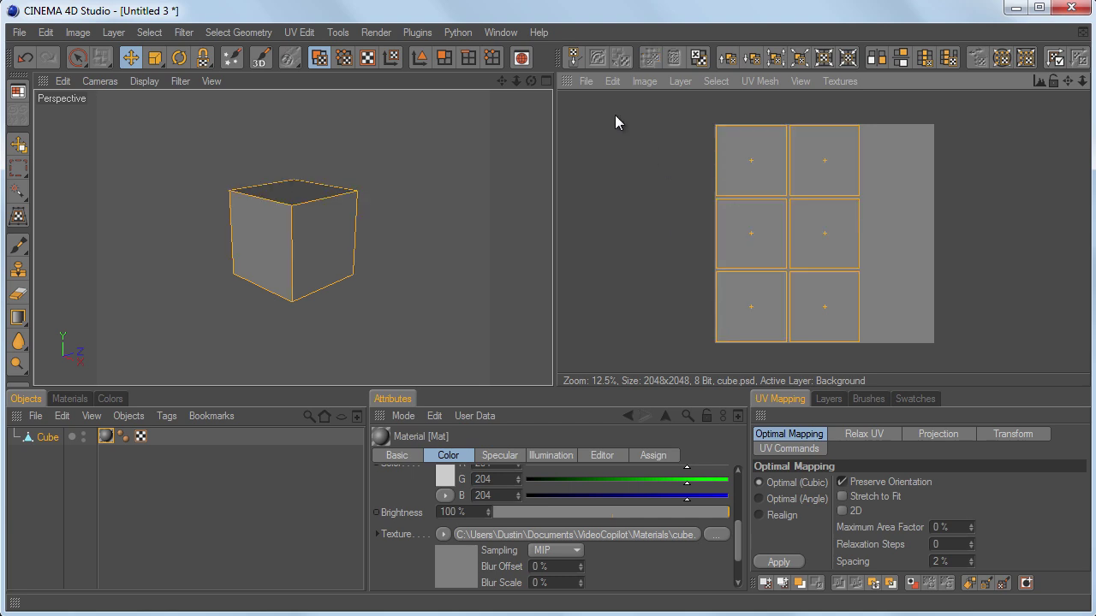
click(678, 81)
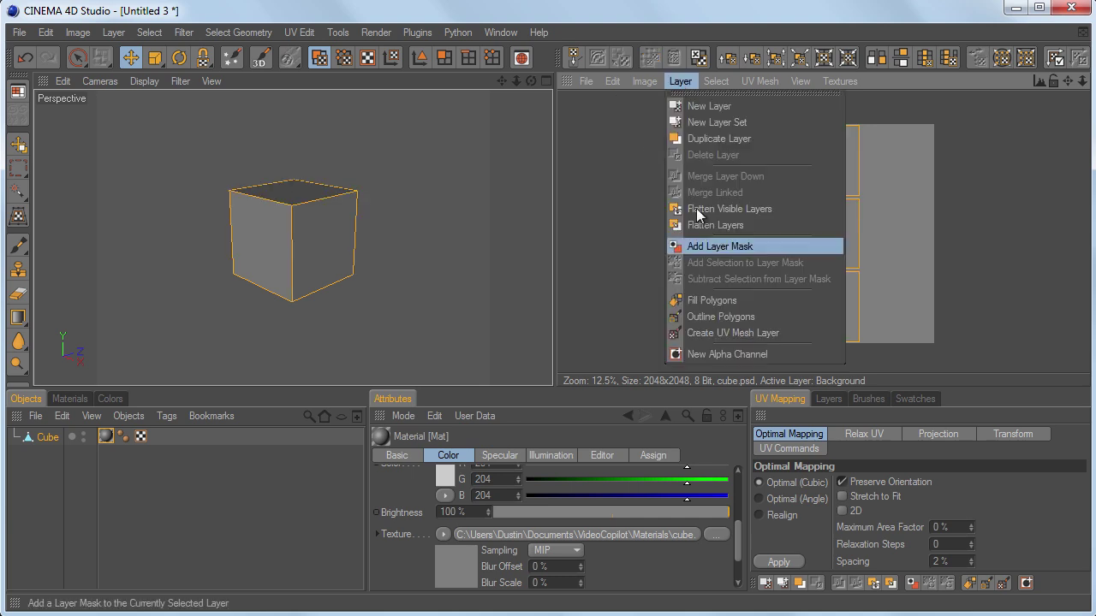
click(759, 316)
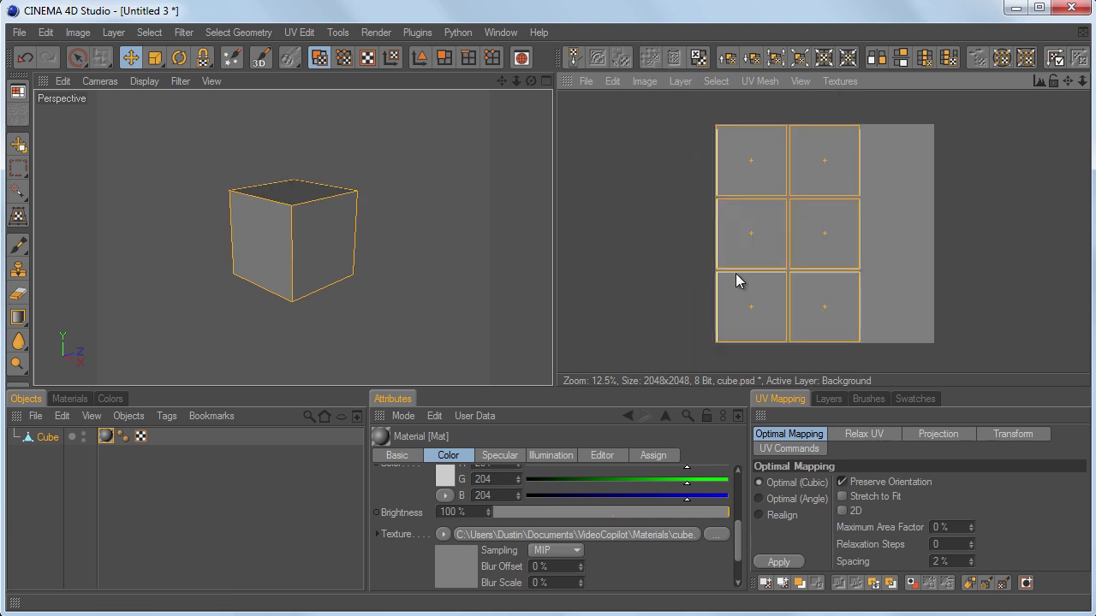
click(628, 270)
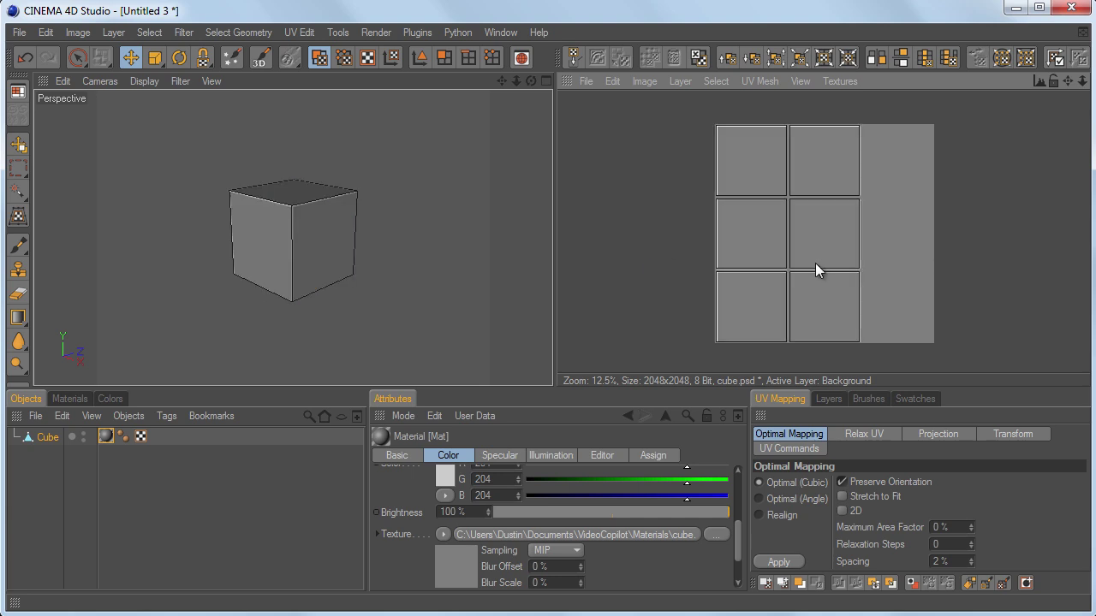
scroll(815, 269, up, 2)
scroll(631, 228, down, 1)
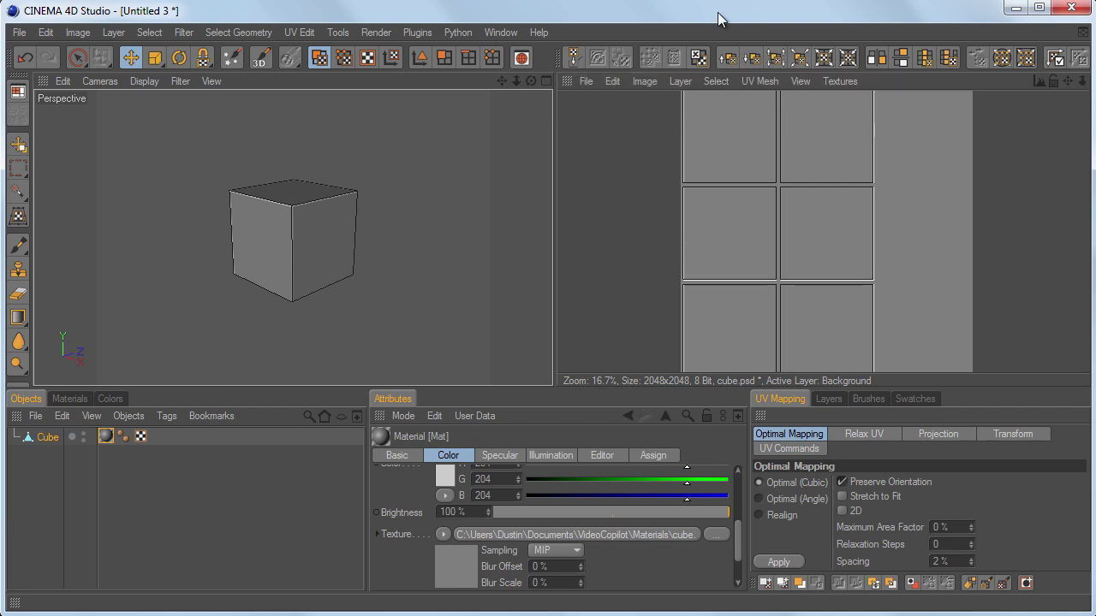
Save the project as cube_uv in the My_Models folder.
key(ctrl+s)
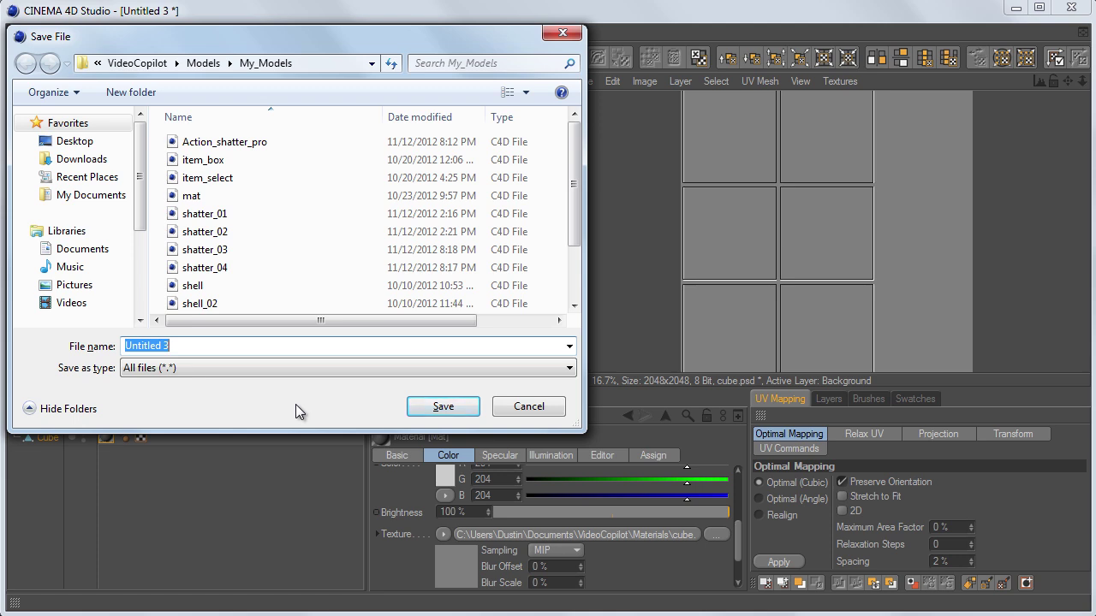
text(cube_uv)
key(Return)
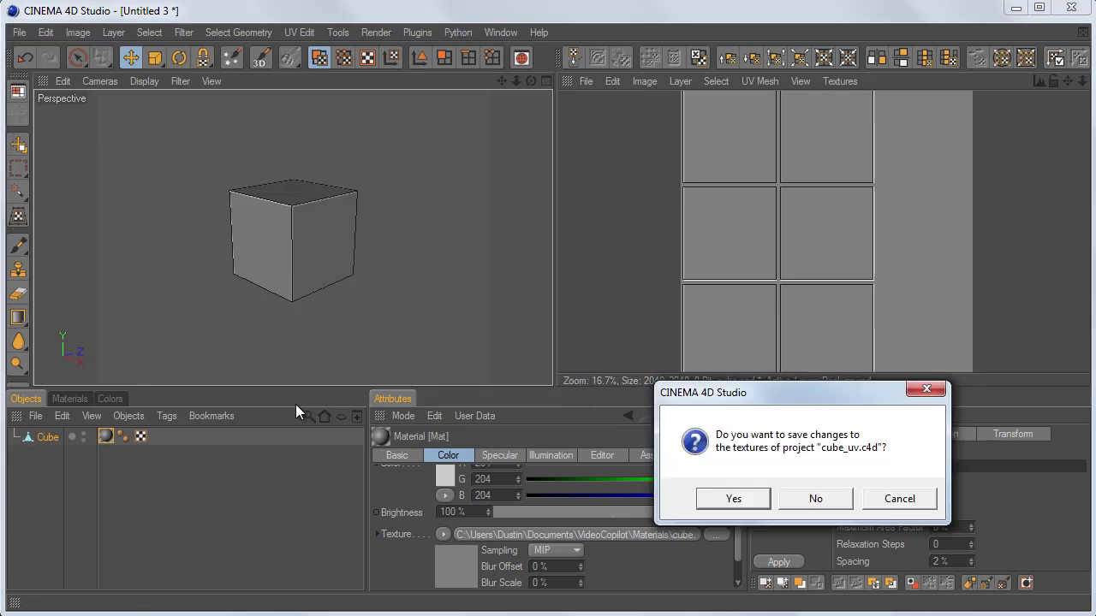
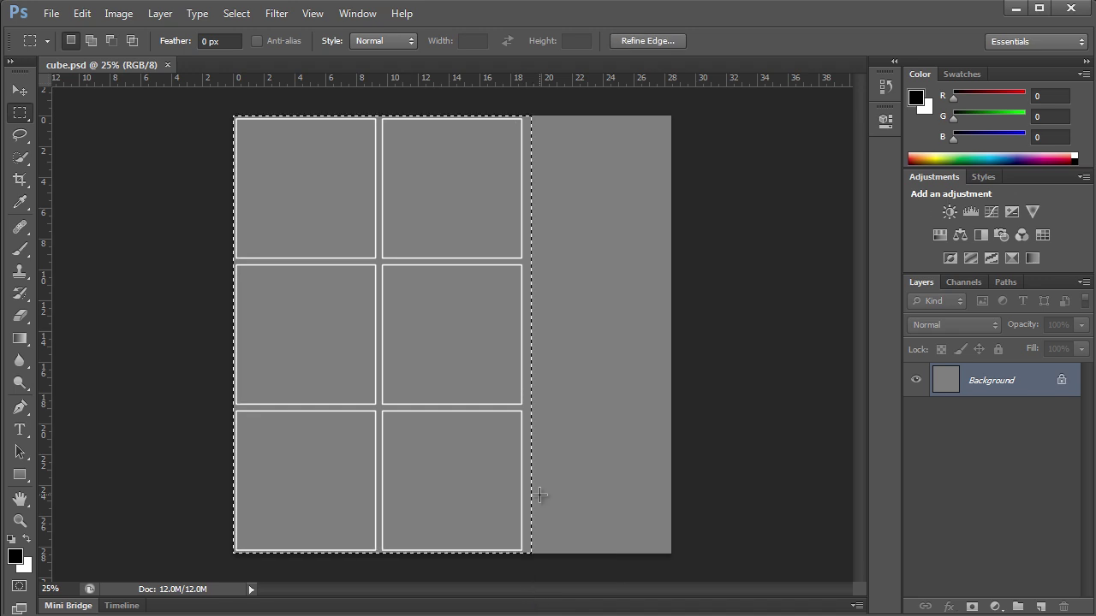
Return to CINEMA 4D, select all the cube's UV polygons, and reduce the paint brush size for a thinner outline.
click(375, 138)
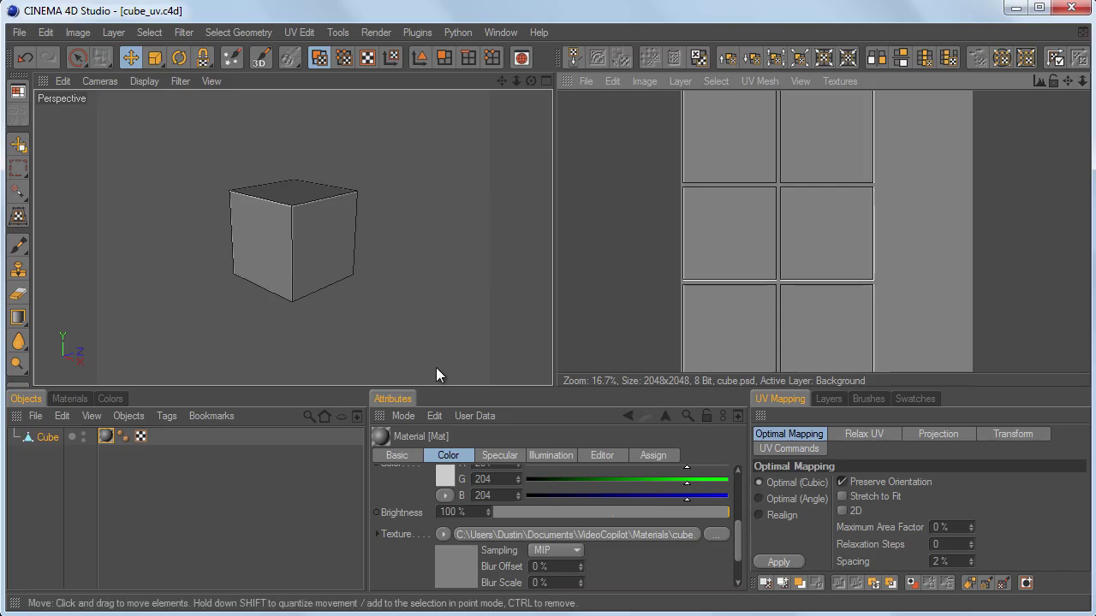
key(ctrl+a)
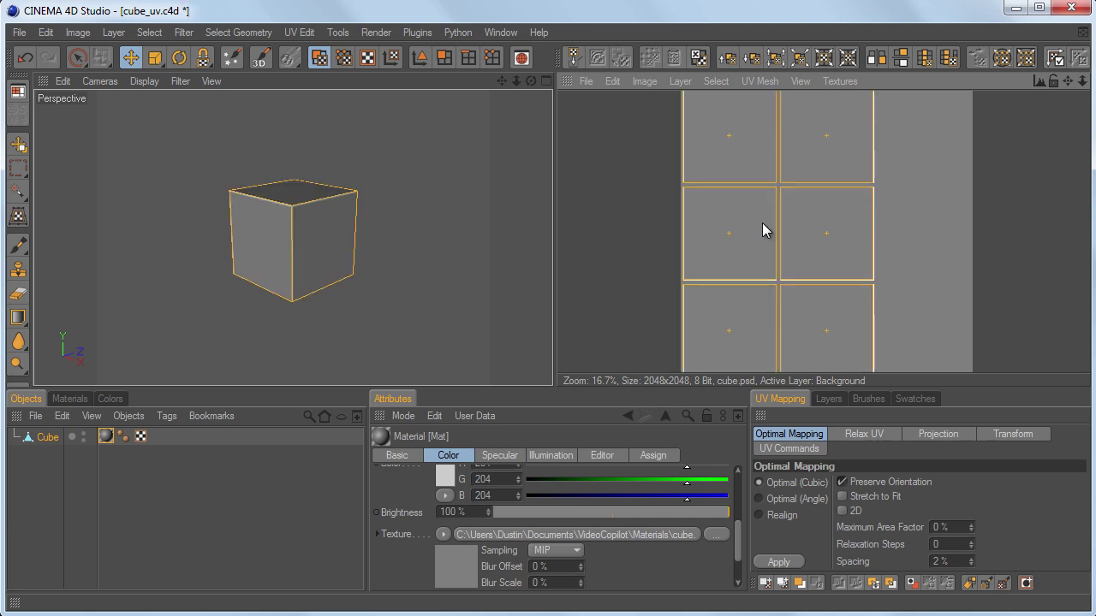
click(18, 245)
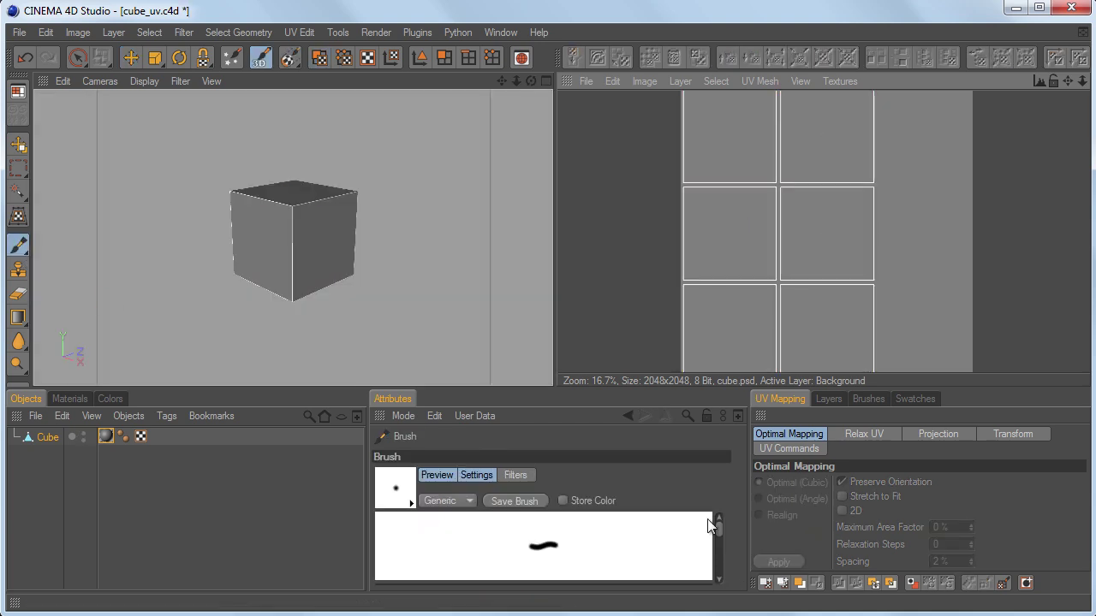
drag(720, 528, 718, 544)
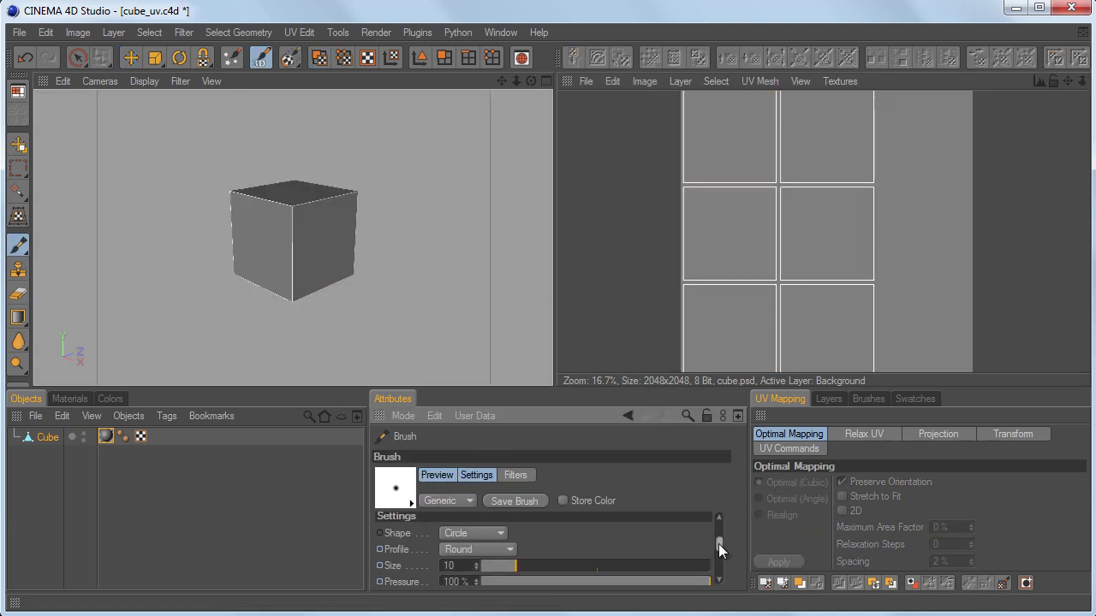
click(477, 565)
click(477, 565)
click(477, 565)
key(e)
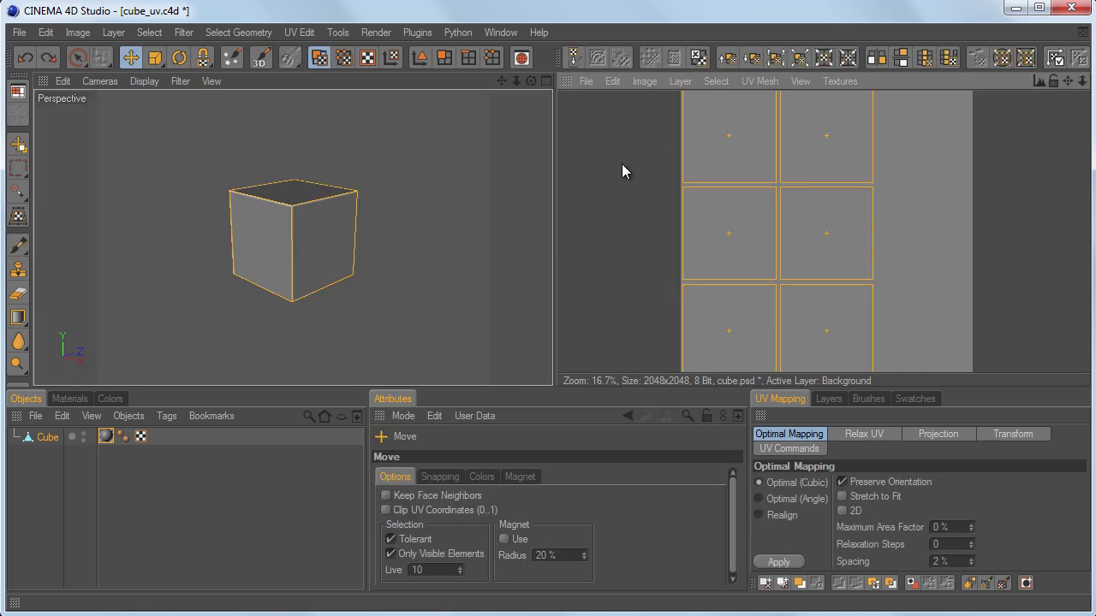
Outline the selected UV polygons on the texture and save the project together with its texture changes.
click(680, 82)
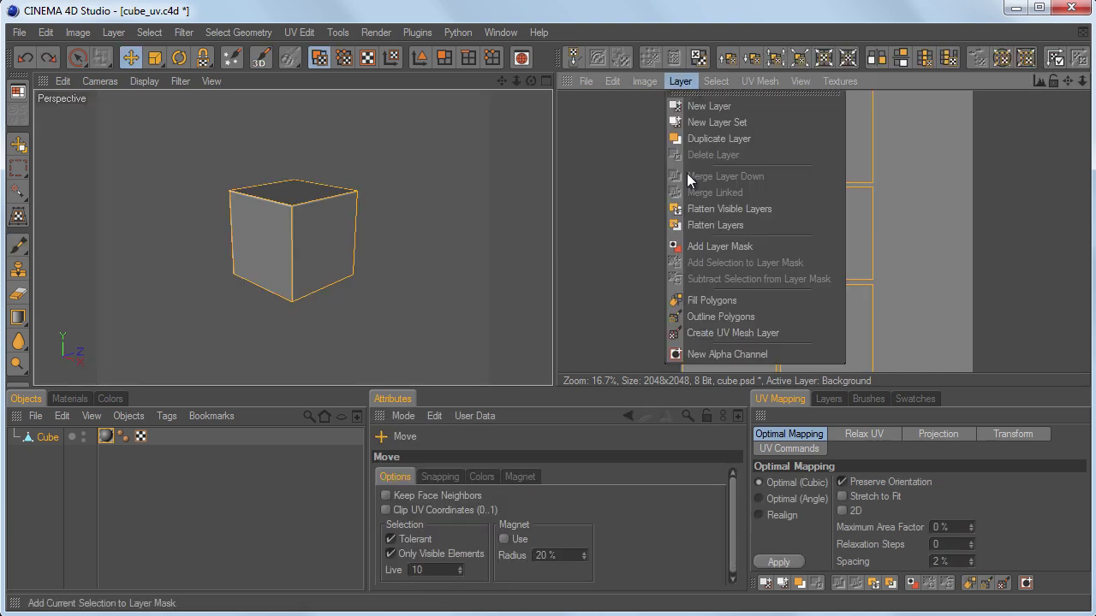
click(743, 318)
scroll(687, 290, up, 2)
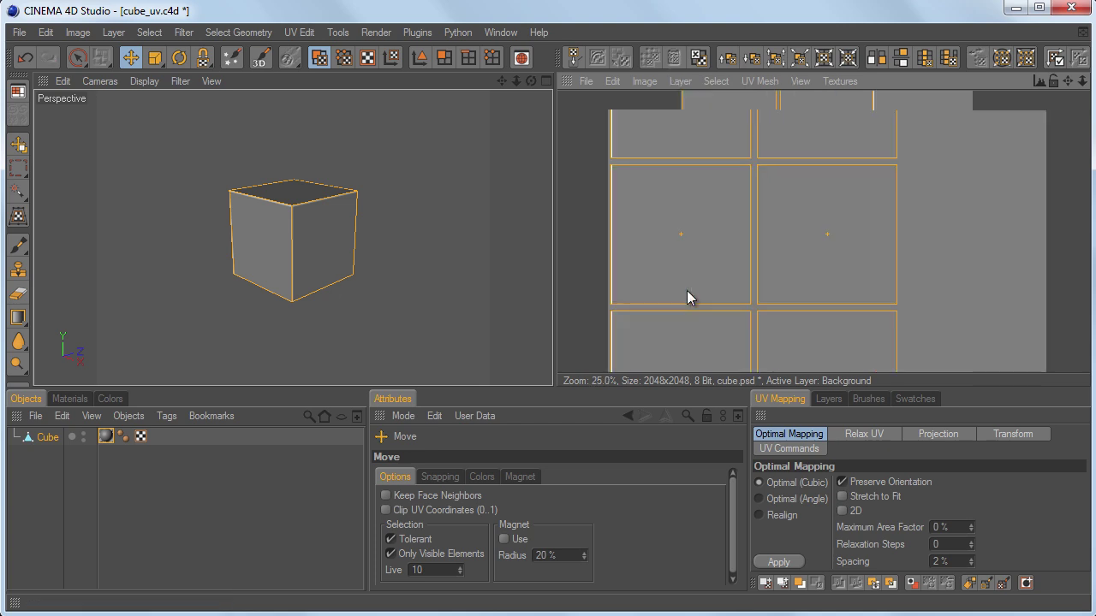
key(ctrl+s)
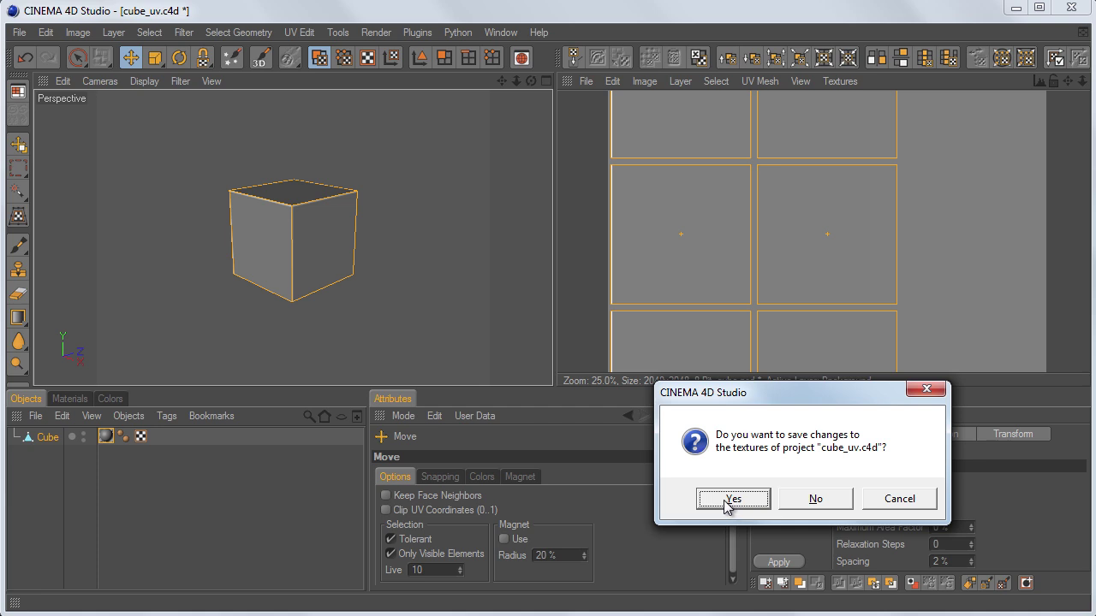
click(724, 502)
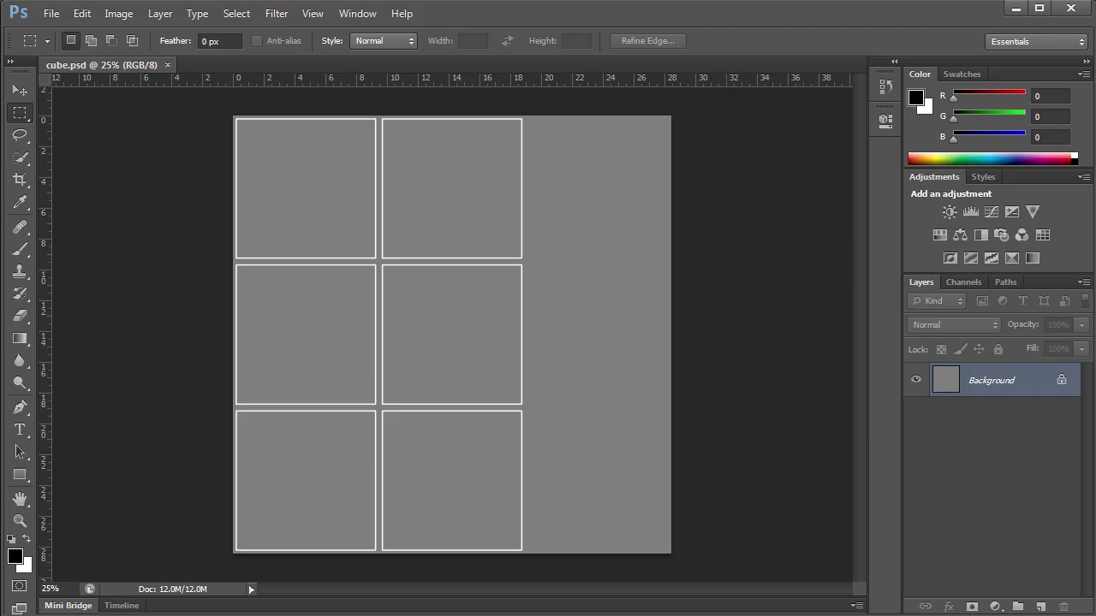
Switch to Photoshop, close cube.psd, and reopen it to examine the thinner UV outlines.
click(51, 13)
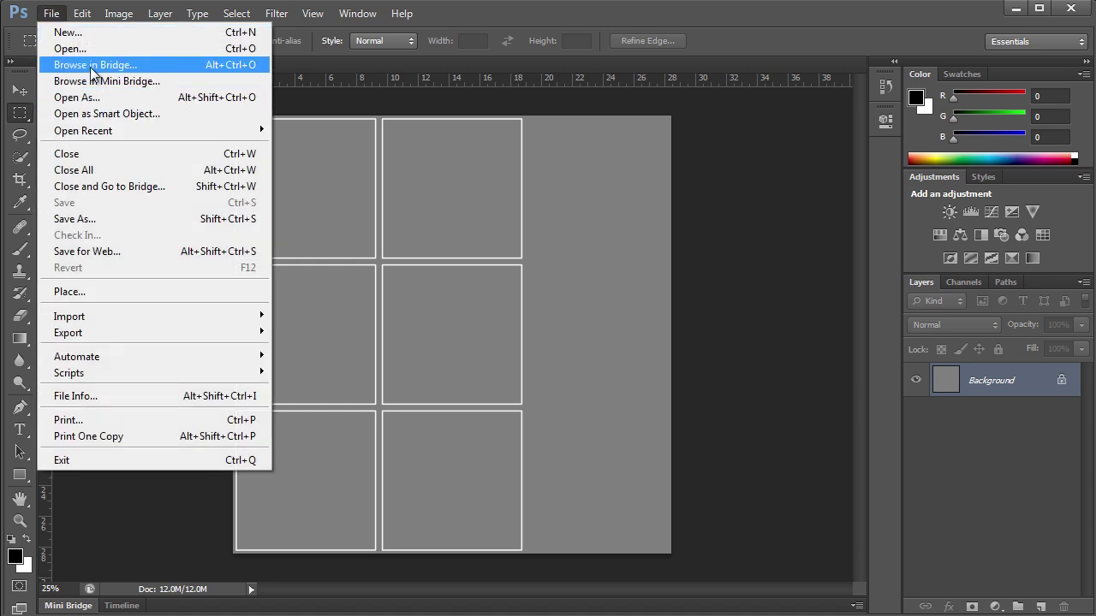
click(96, 154)
click(51, 13)
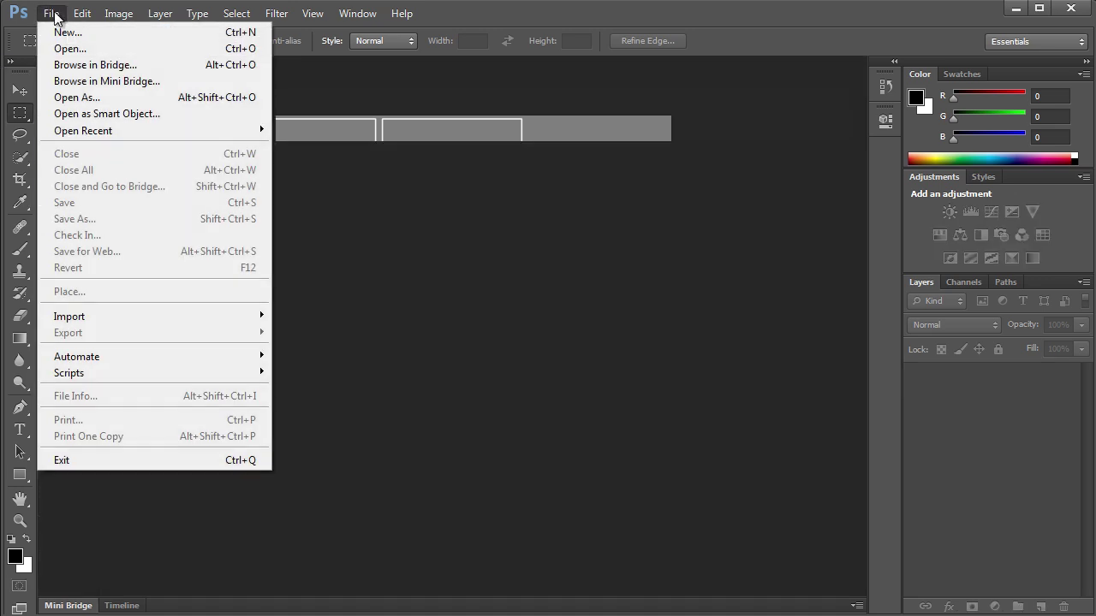
click(86, 46)
double_click(723, 327)
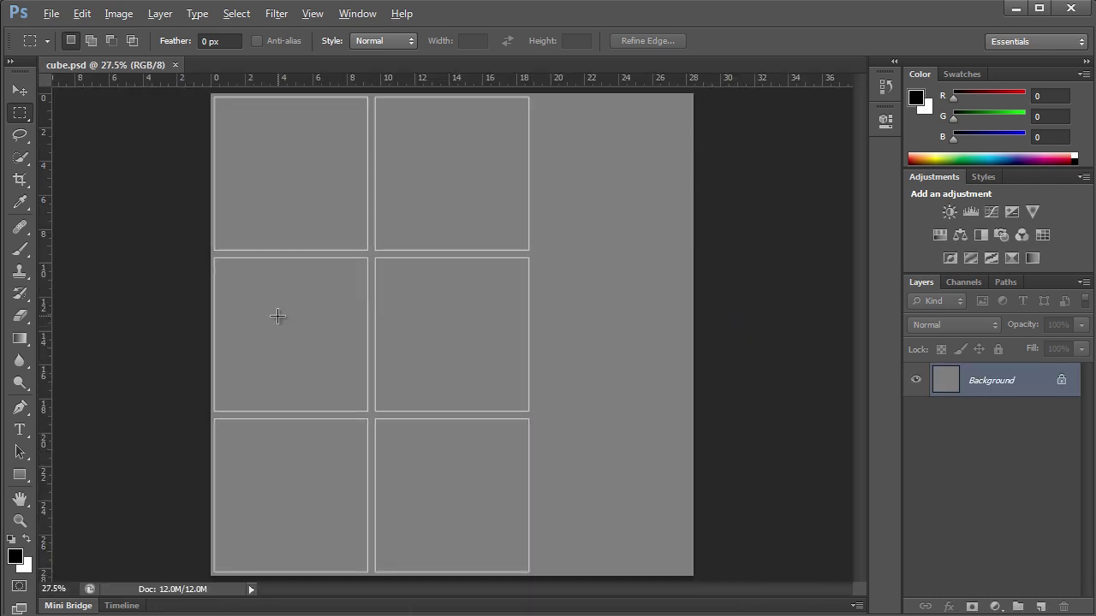
key(ctrl+minus)
alt+scroll(291, 311, up, 3)
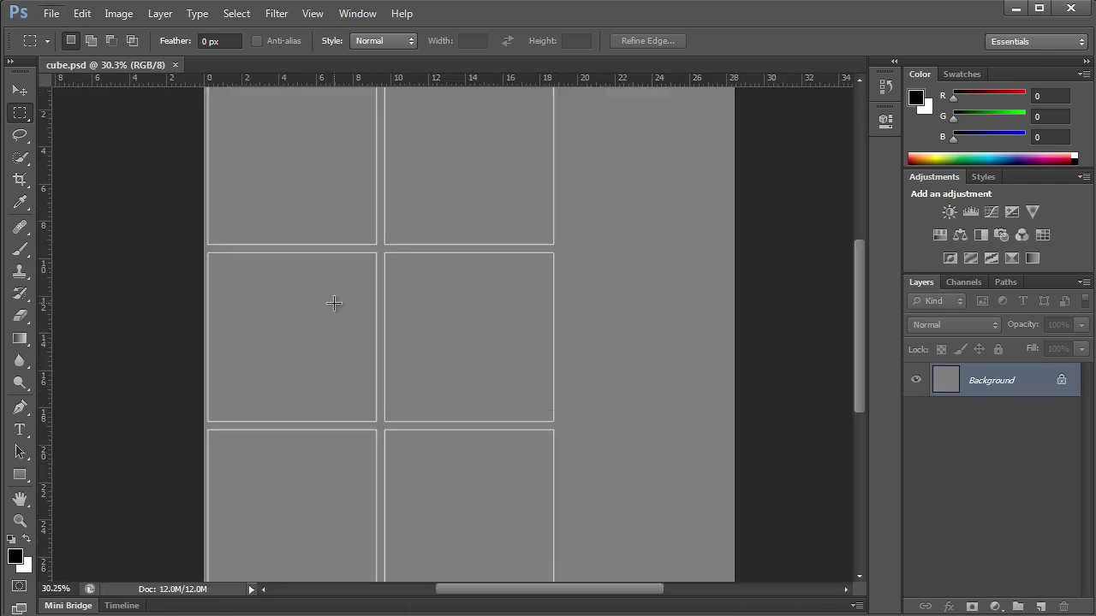
alt+scroll(403, 303, down, 2)
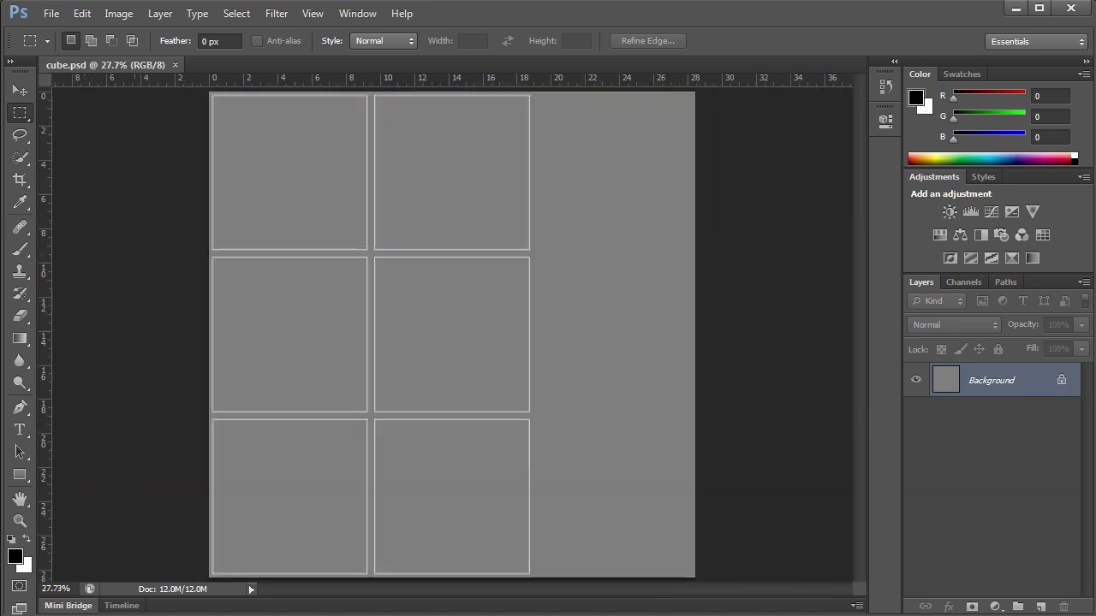
key(alt+Tab)
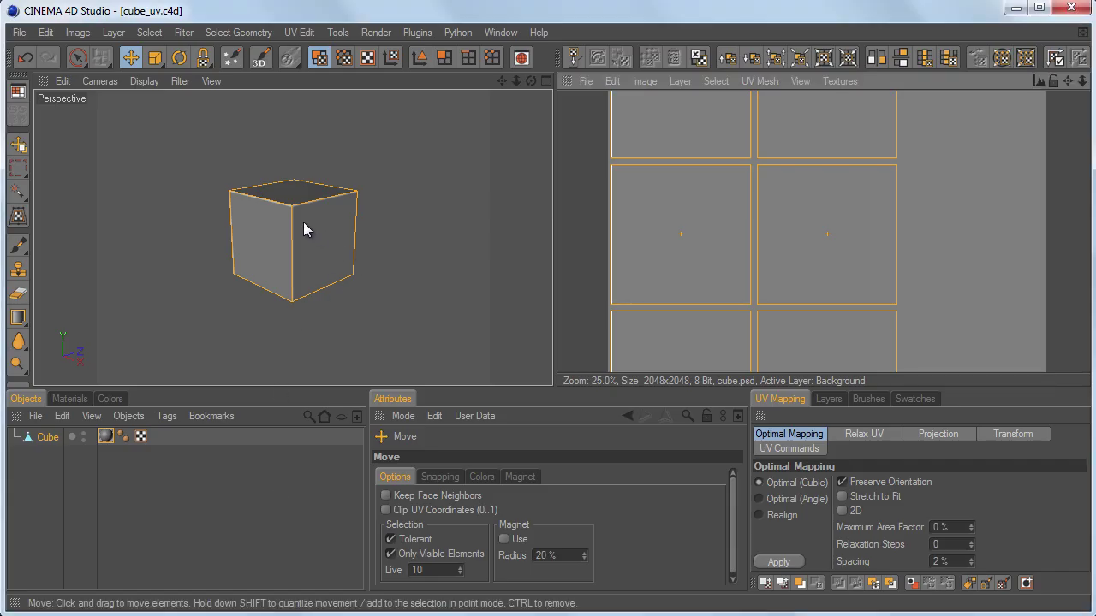
key(alt+Tab)
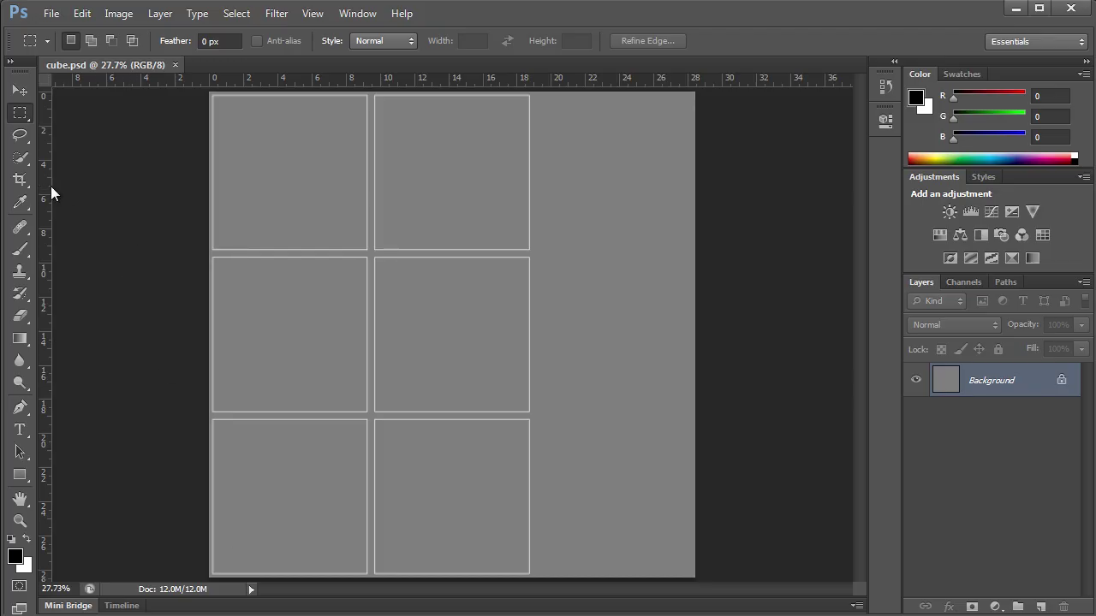
Paint black test strokes across the cube's UV squares with a 226 px brush and save the file.
click(20, 249)
mouse_move(253, 139)
mouse_down()
mouse_move(249, 175)
mouse_move(289, 146)
mouse_move(289, 176)
mouse_up()
drag(303, 328, 297, 340)
click(391, 345)
click(425, 508)
mouse_move(289, 495)
mouse_down()
mouse_move(428, 299)
mouse_move(413, 215)
mouse_move(431, 190)
mouse_up()
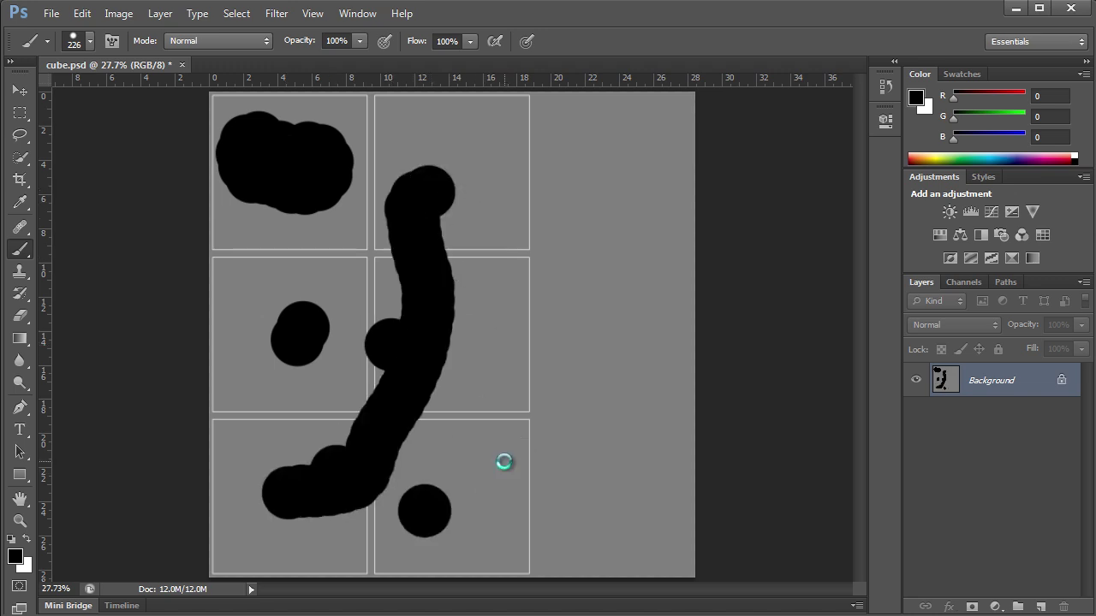
Switch to CINEMA 4D, reload cube.psd in the cube material's colour texture, and inspect the painted strokes on the cube.
key(alt+Tab)
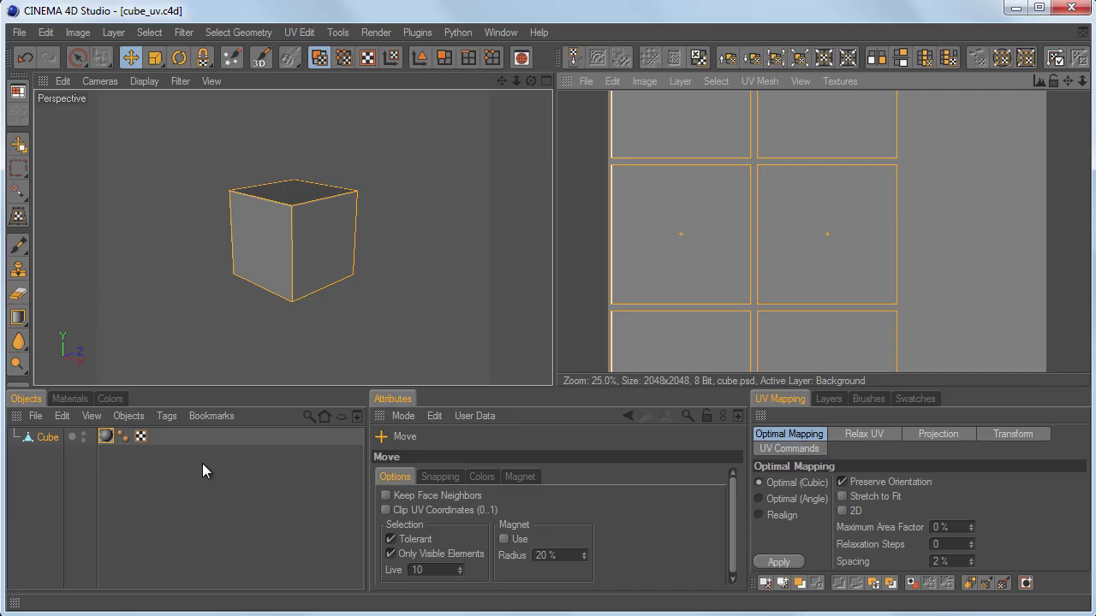
double_click(105, 436)
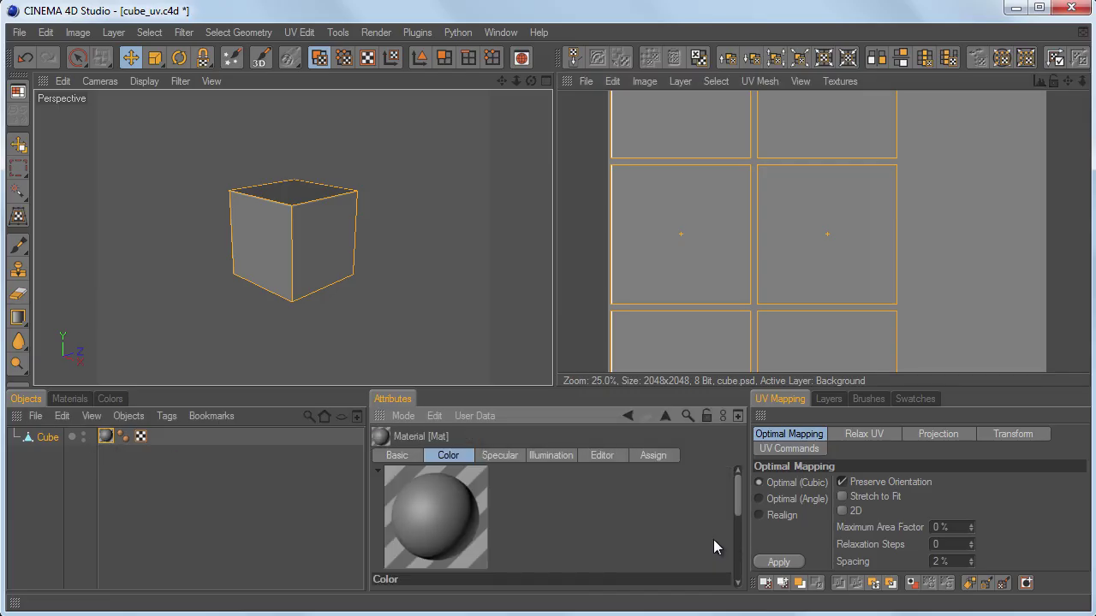
drag(741, 494, 739, 538)
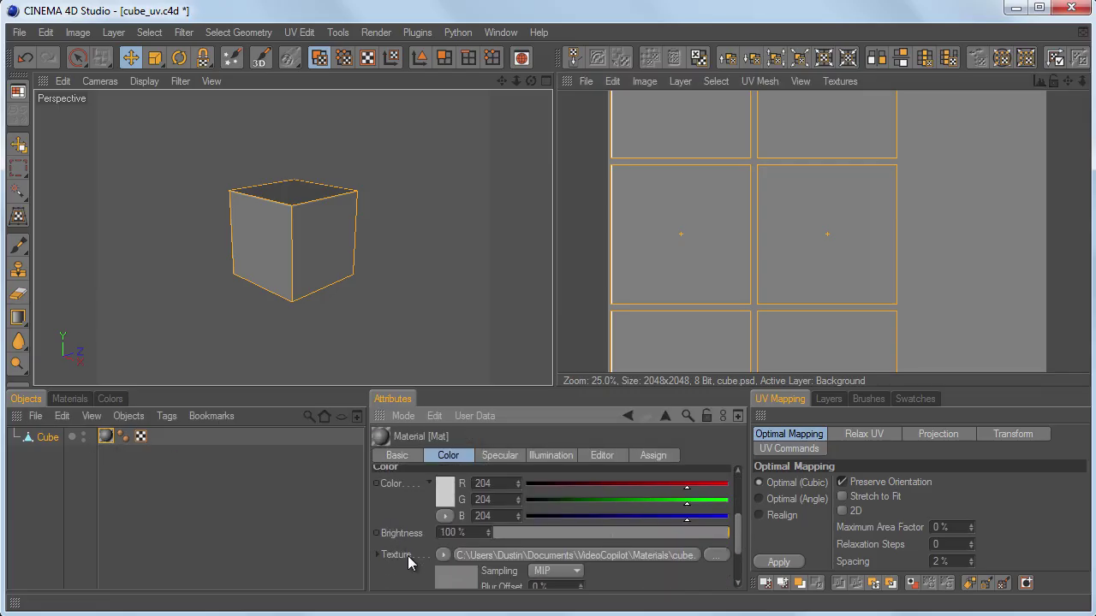
click(574, 557)
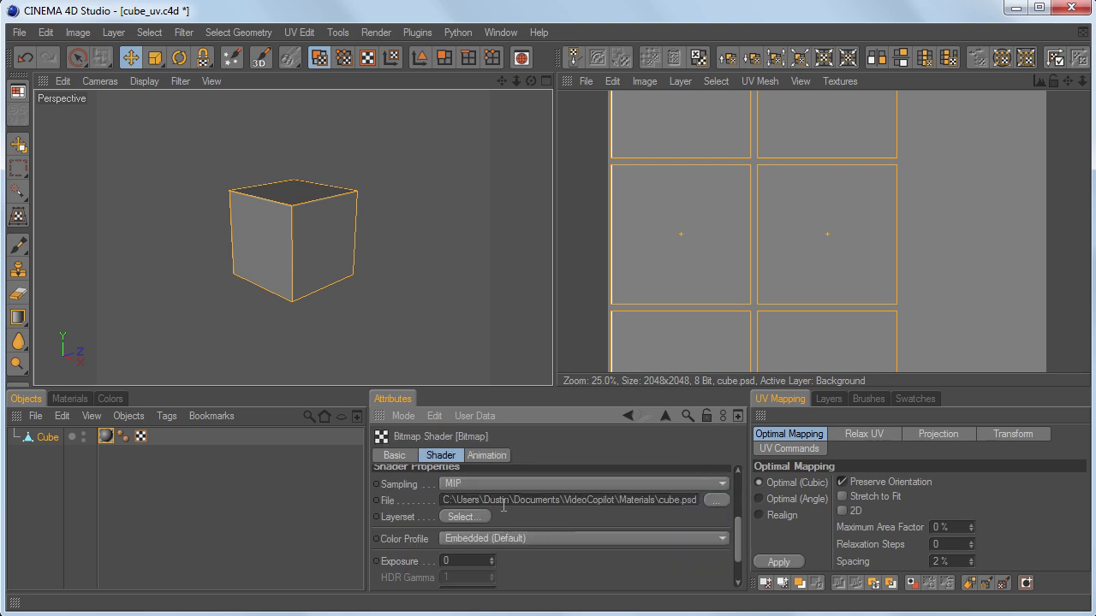
scroll(480, 501, up, 3)
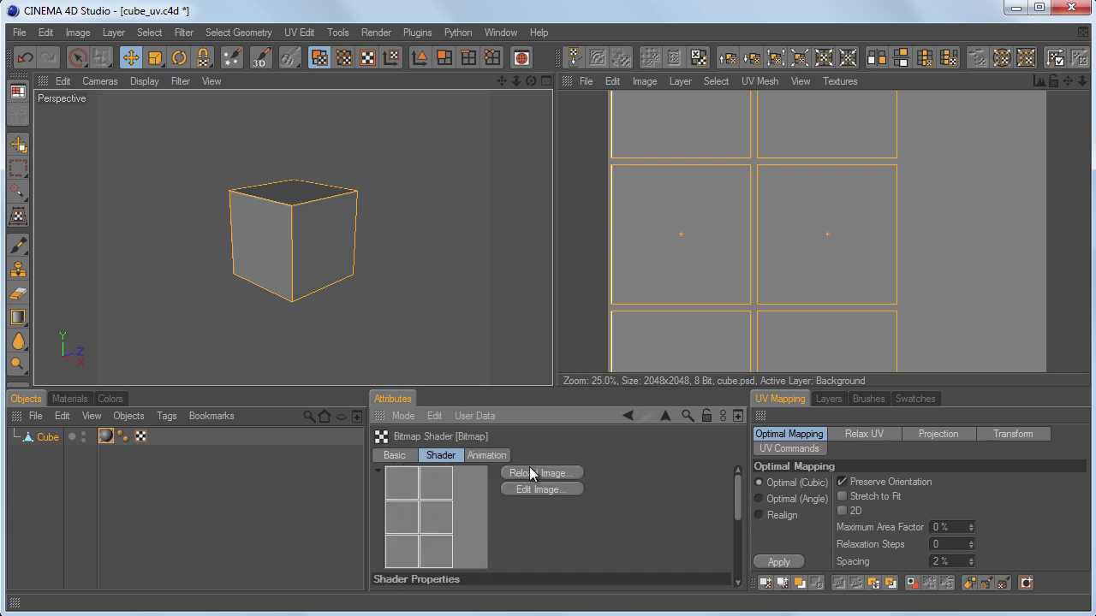
click(540, 475)
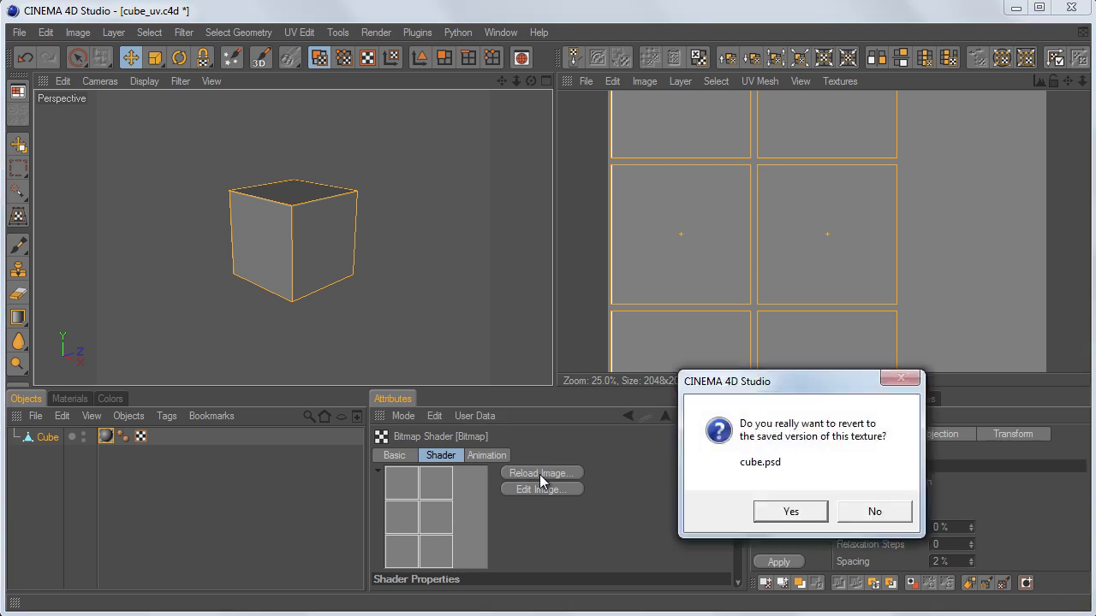
click(789, 511)
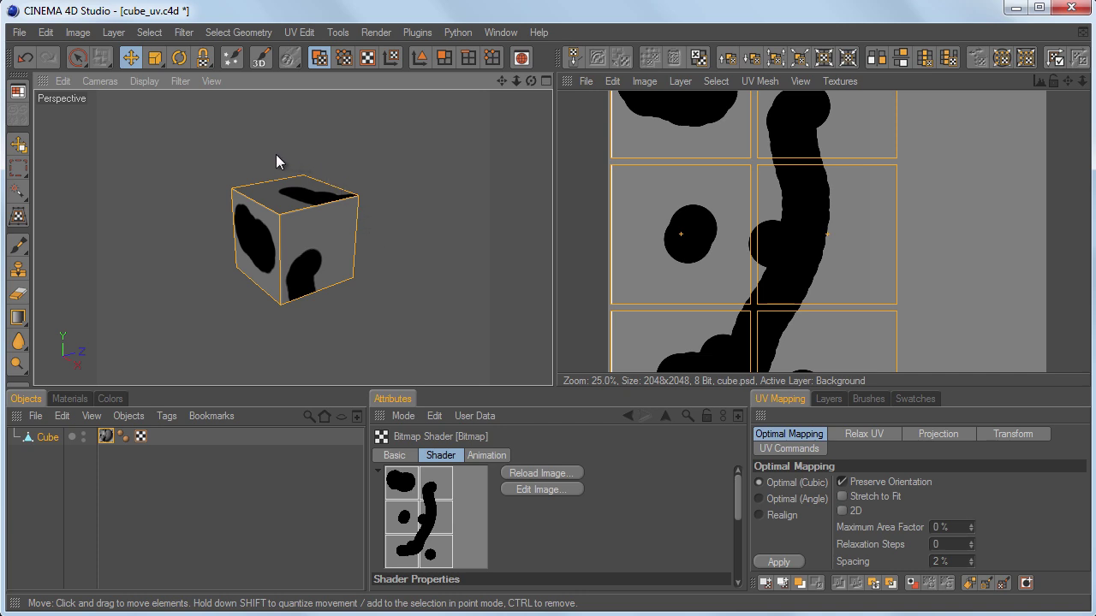
alt+drag(191, 138, 552, 385)
key(alt+Tab)
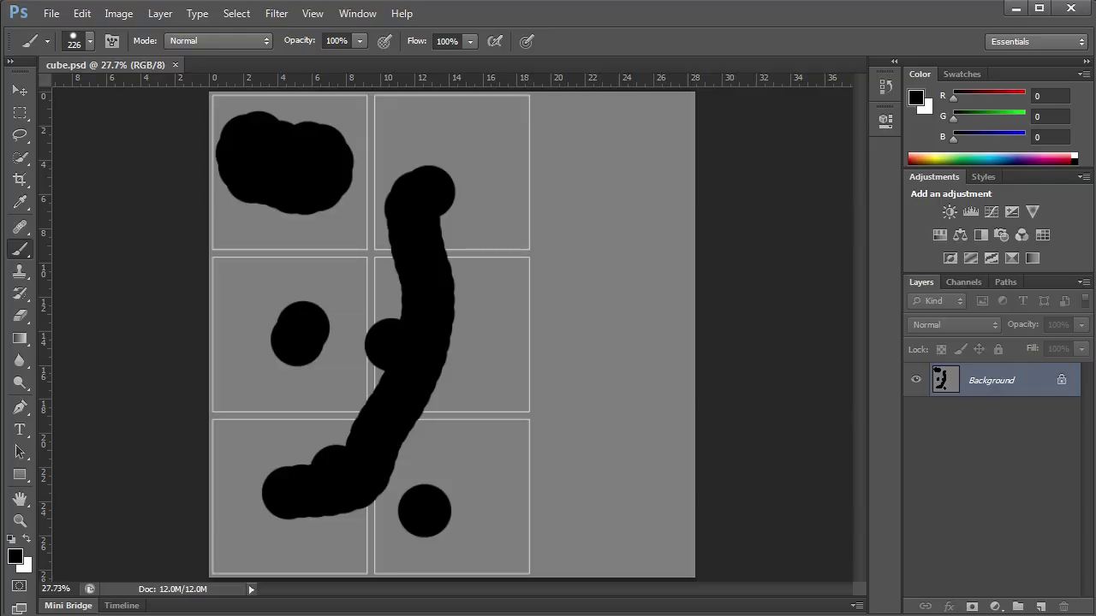
key(alt+Tab)
alt+drag(313, 245, 551, 382)
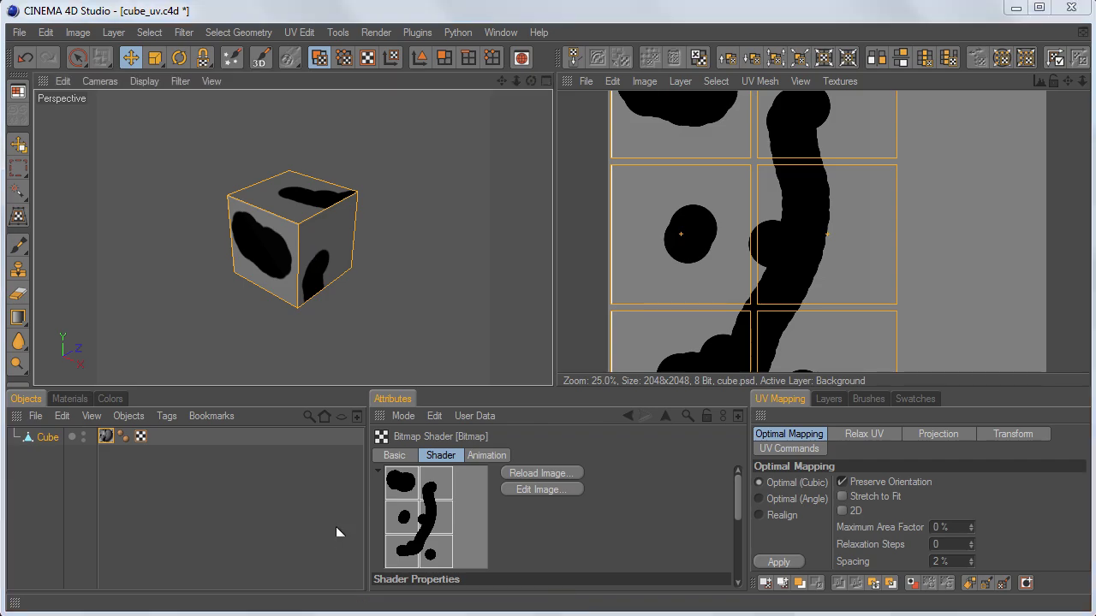
Return to Photoshop and undo all the black test strokes on the cube texture.
key(alt+Tab)
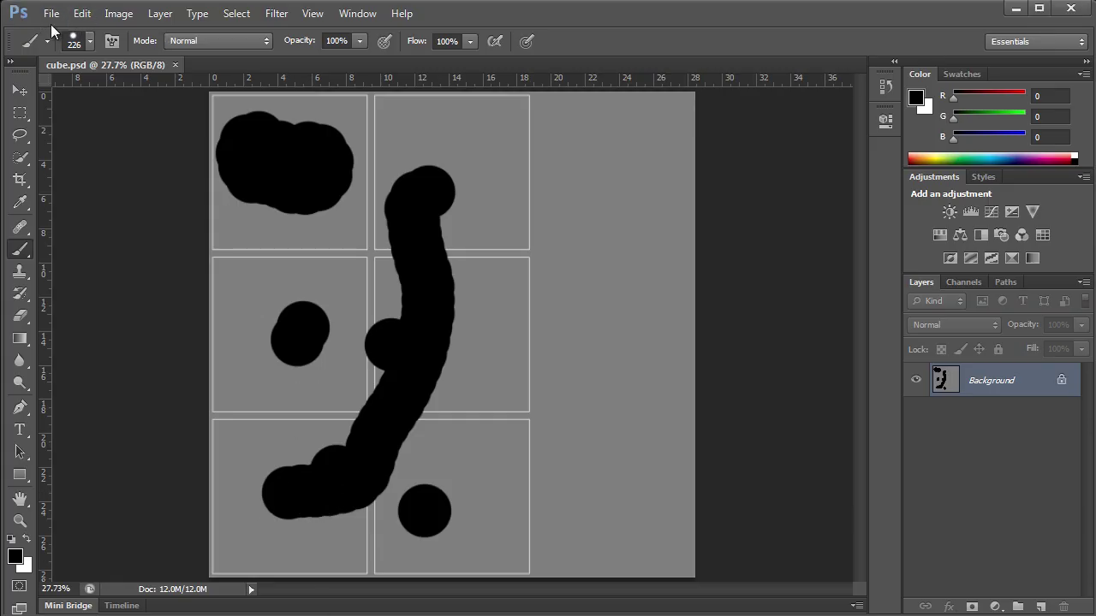
key(ctrl+alt+z)
key(ctrl+alt+z)
key(ctrl+alt+z)
key(ctrl+alt+z)
key(ctrl+alt+z)
key(ctrl+alt+z)
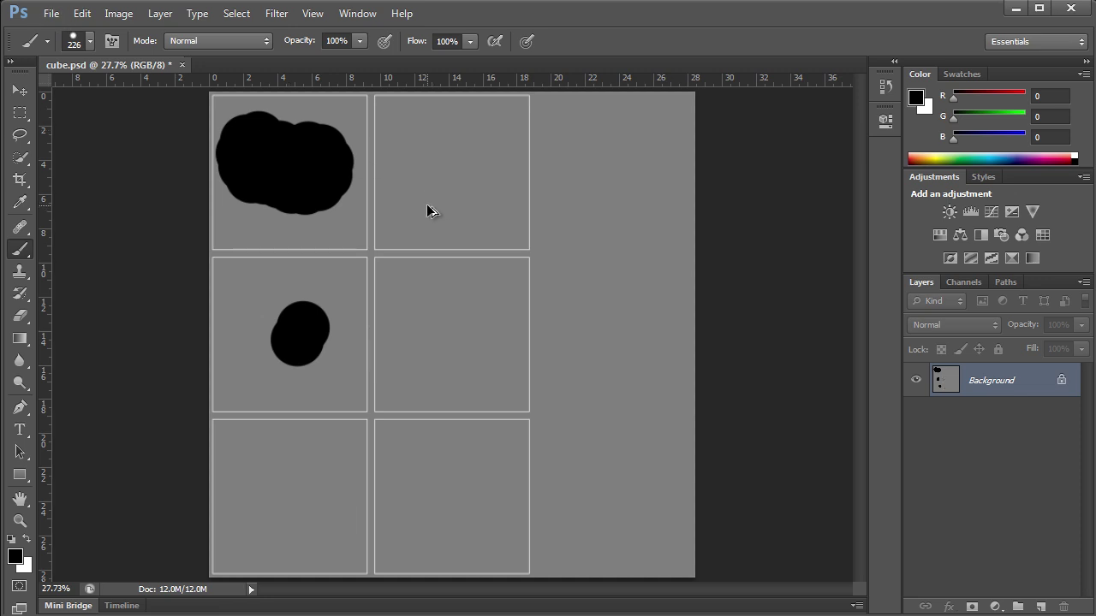
key(ctrl+alt+z)
key(ctrl+alt+z)
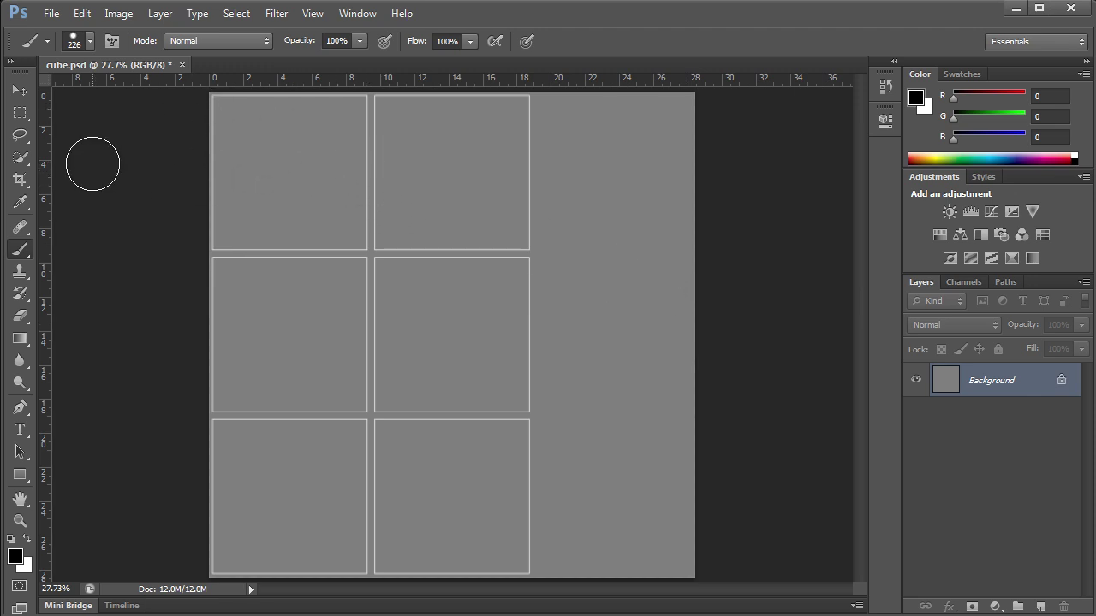
Convert the Background into a regular layer named Layer 0 and lower its opacity to about 57%.
click(20, 89)
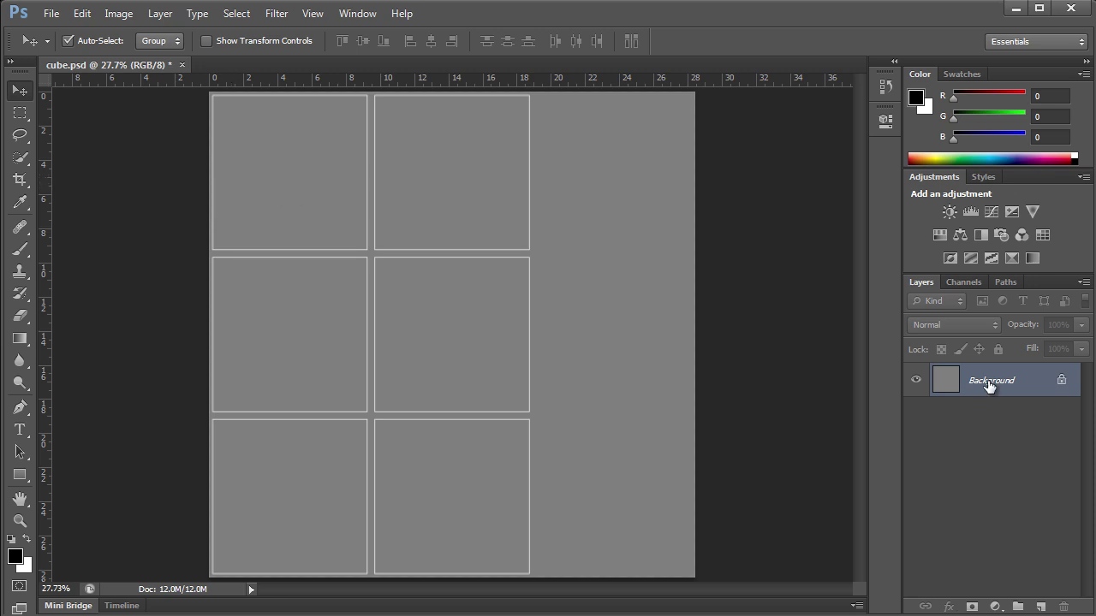
double_click(989, 382)
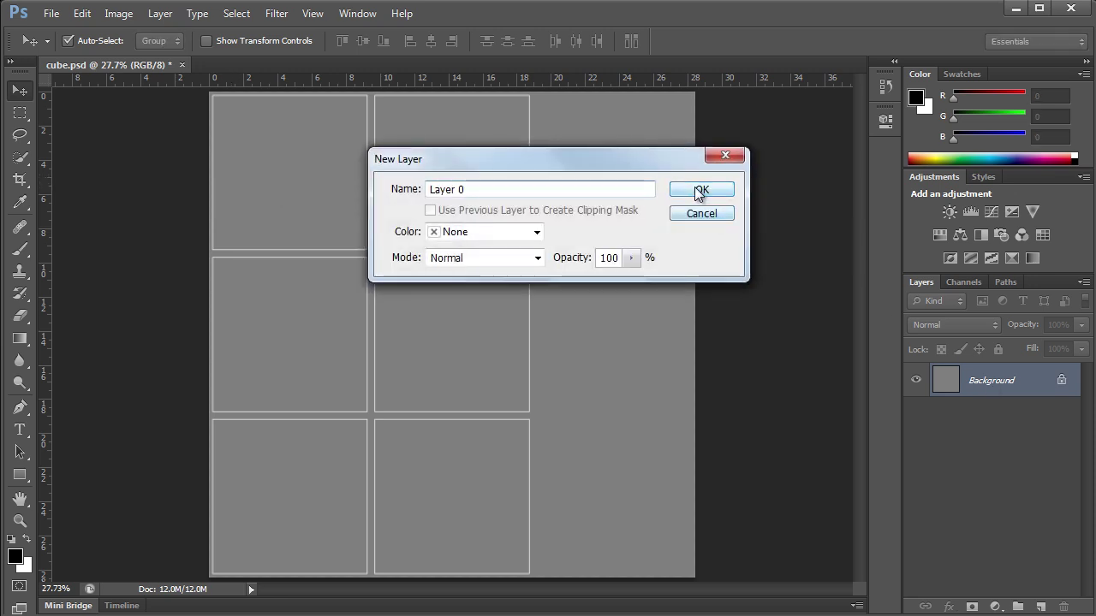
click(700, 190)
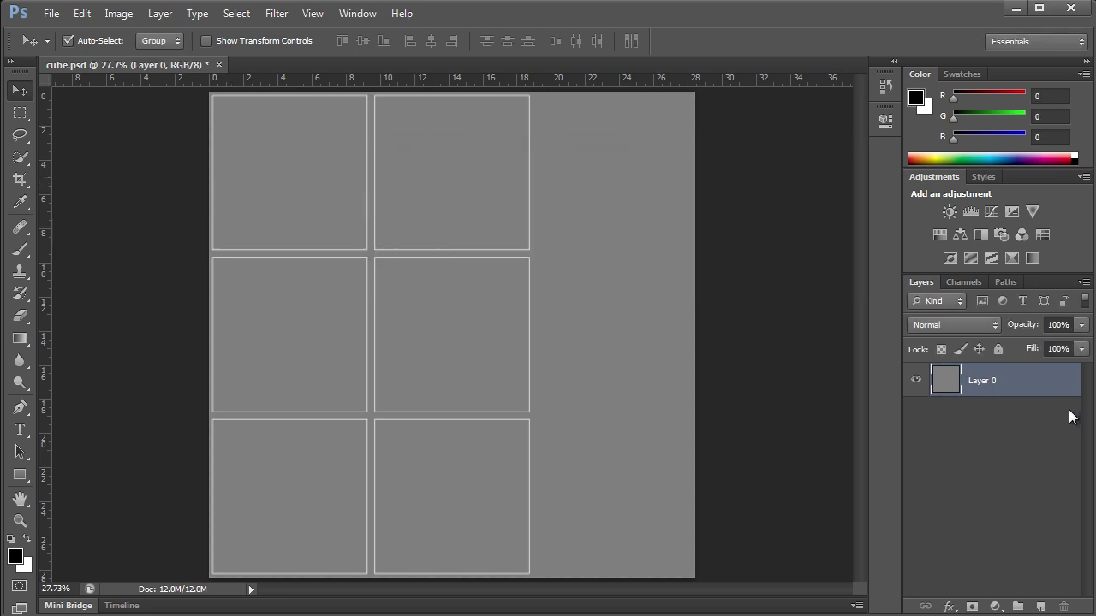
click(1081, 325)
drag(1046, 351, 1043, 350)
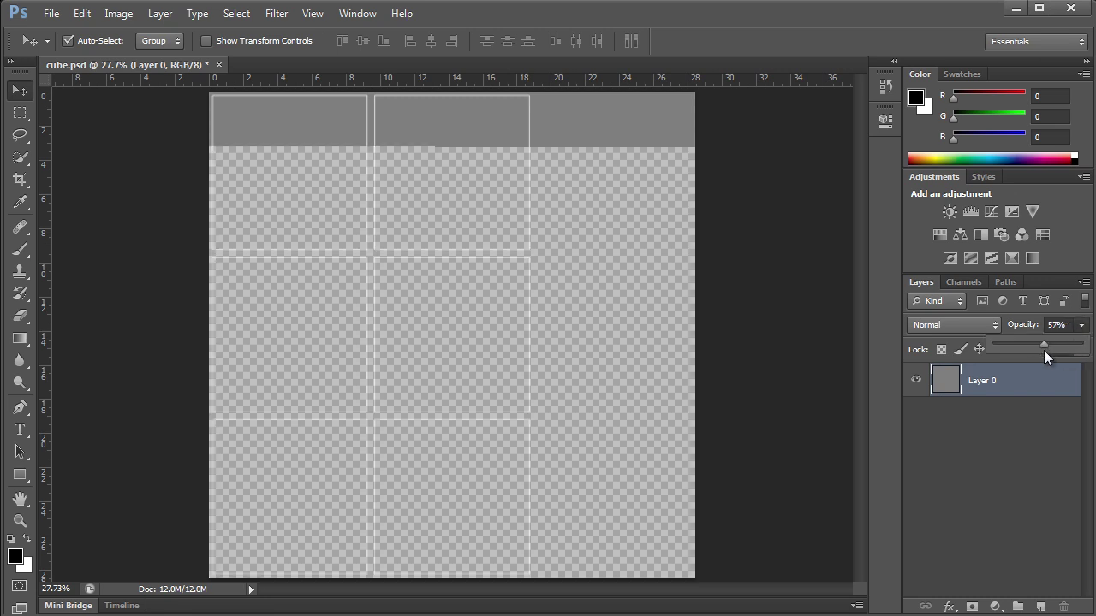
click(1033, 408)
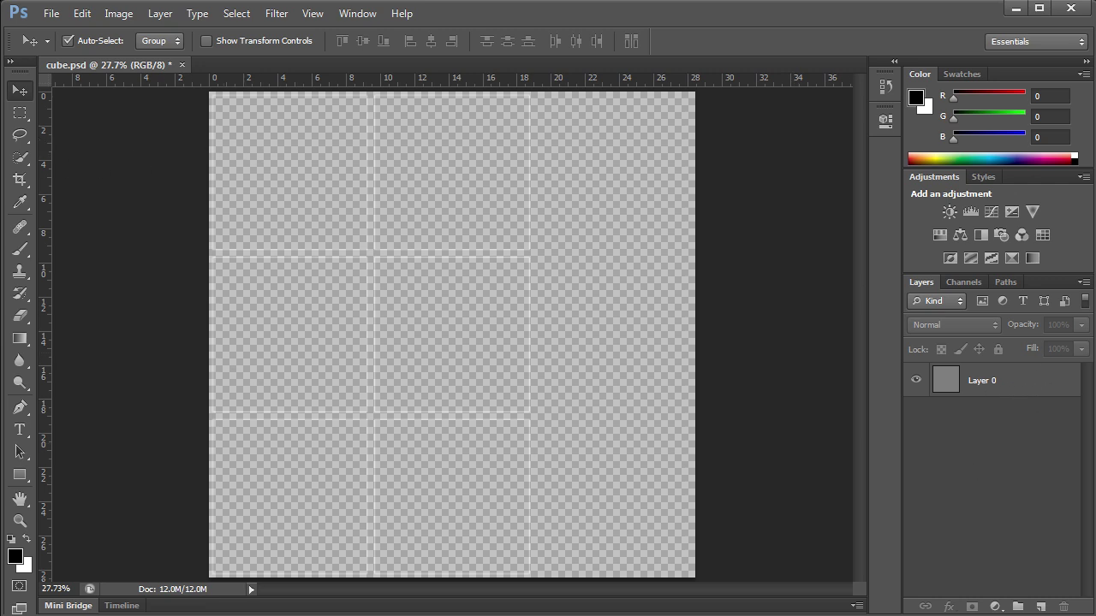
Bring the cardboard image CardboardBox0017_L.jpg into Photoshop as a separate document beside cube.psd.
key(alt+Tab)
drag(401, 203, 197, 65)
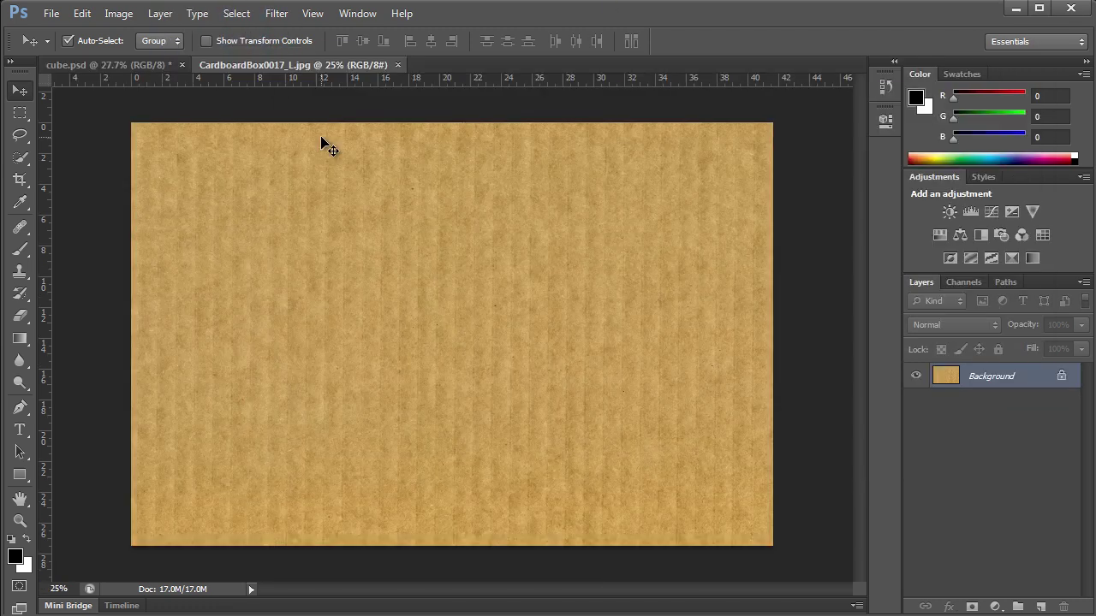
Copy the cardboard image from CardboardBox0017_L.jpg into cube.psd as a new layer covering the upper canvas, and close the source image.
drag(291, 65, 709, 236)
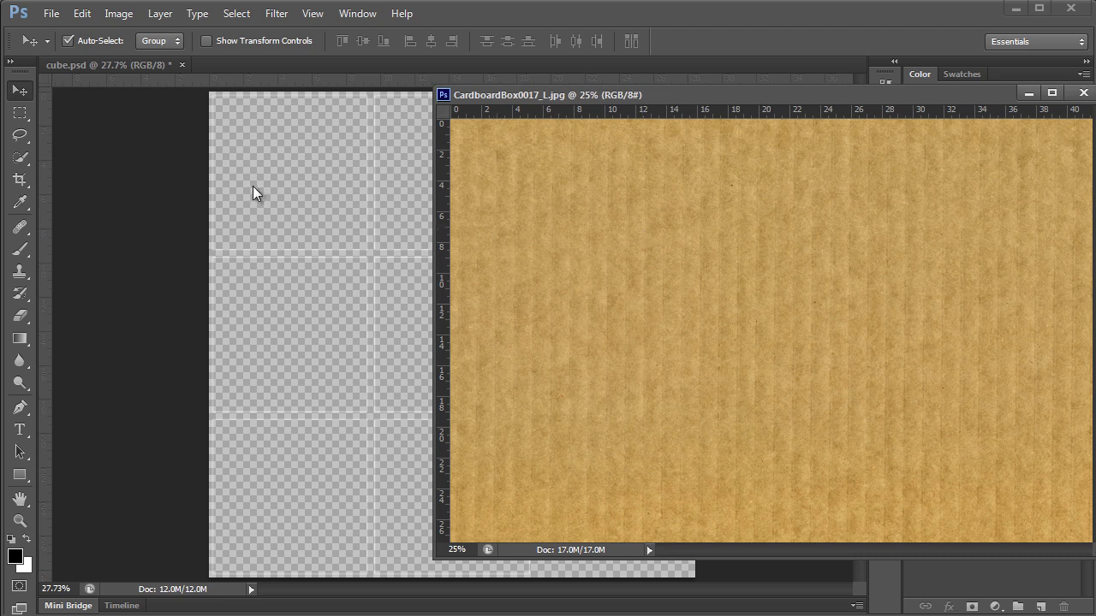
drag(753, 241, 326, 208)
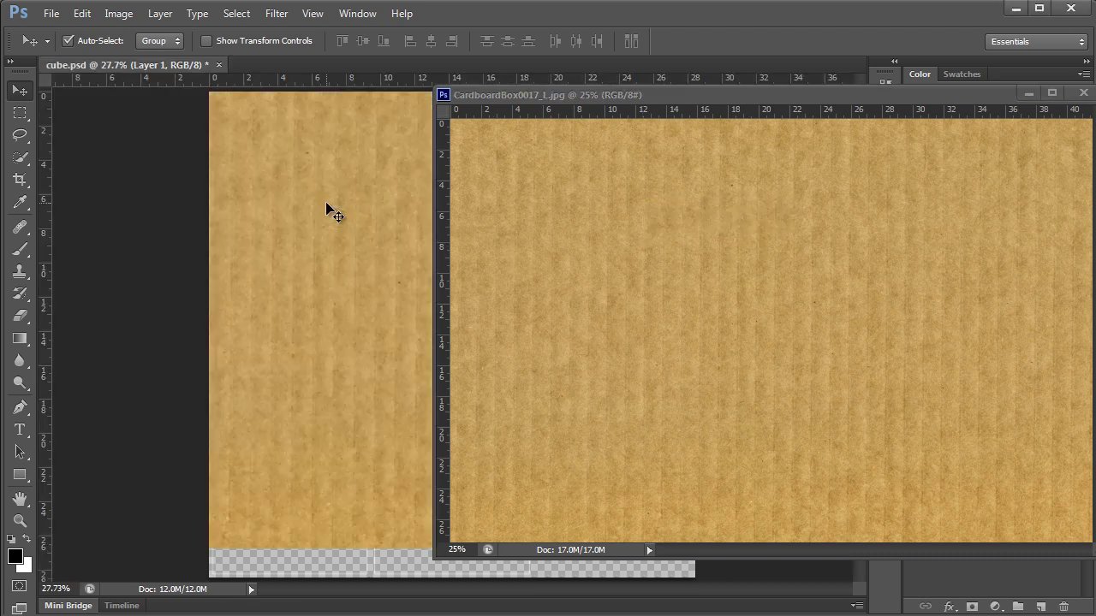
click(1089, 94)
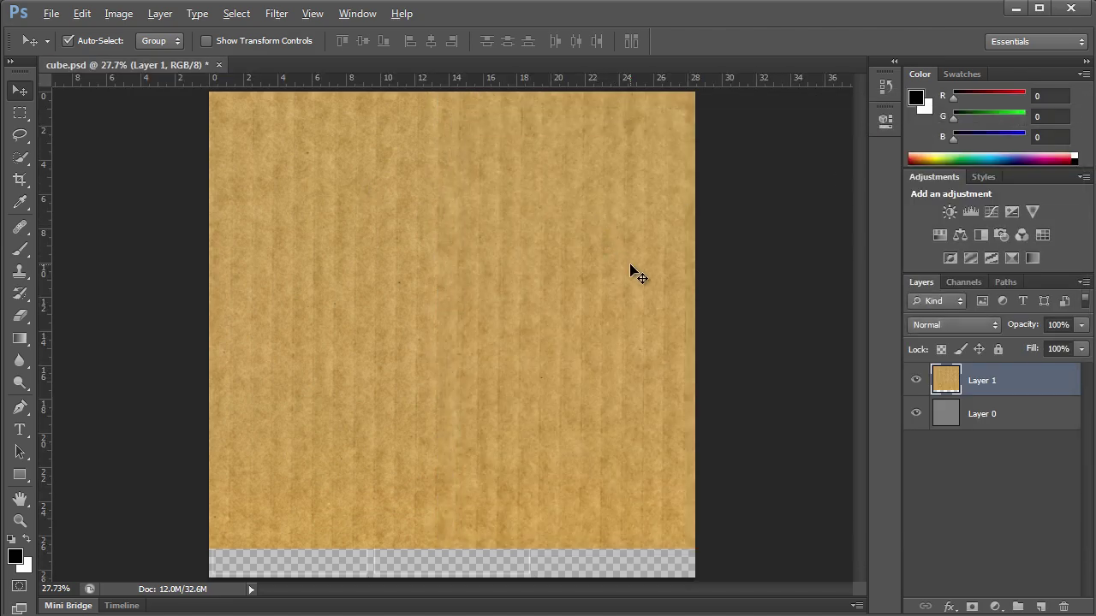
alt+scroll(631, 269, down, 2)
key(alt)
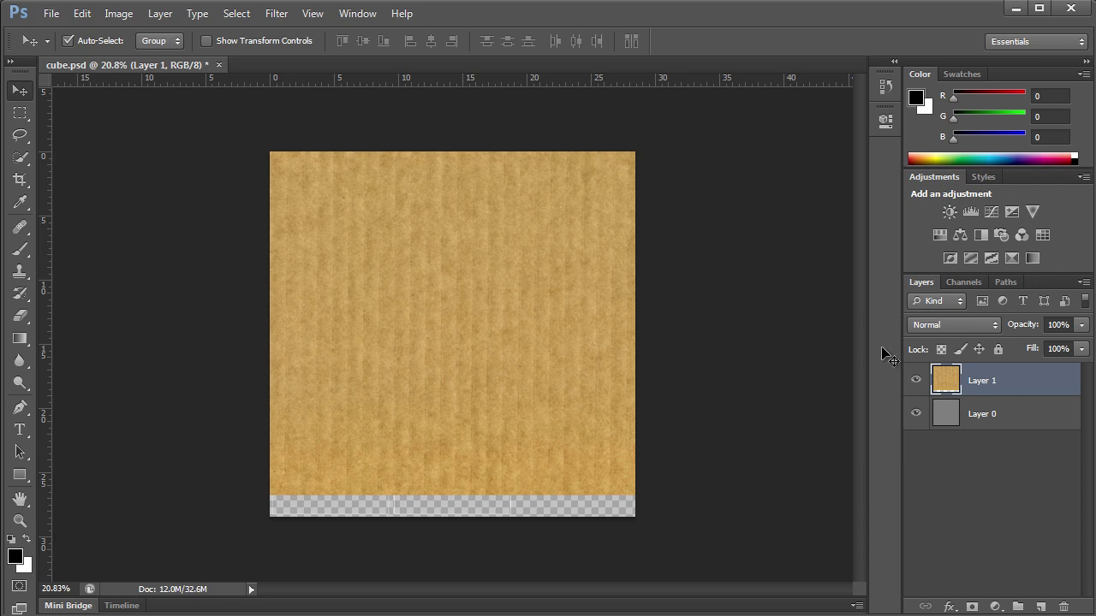
Place the cardboard layer beneath Layer 0 and lower Layer 0's opacity to about 30% so the UV outlines overlay the cardboard.
alt+scroll(432, 279, down, 1)
drag(976, 382, 984, 454)
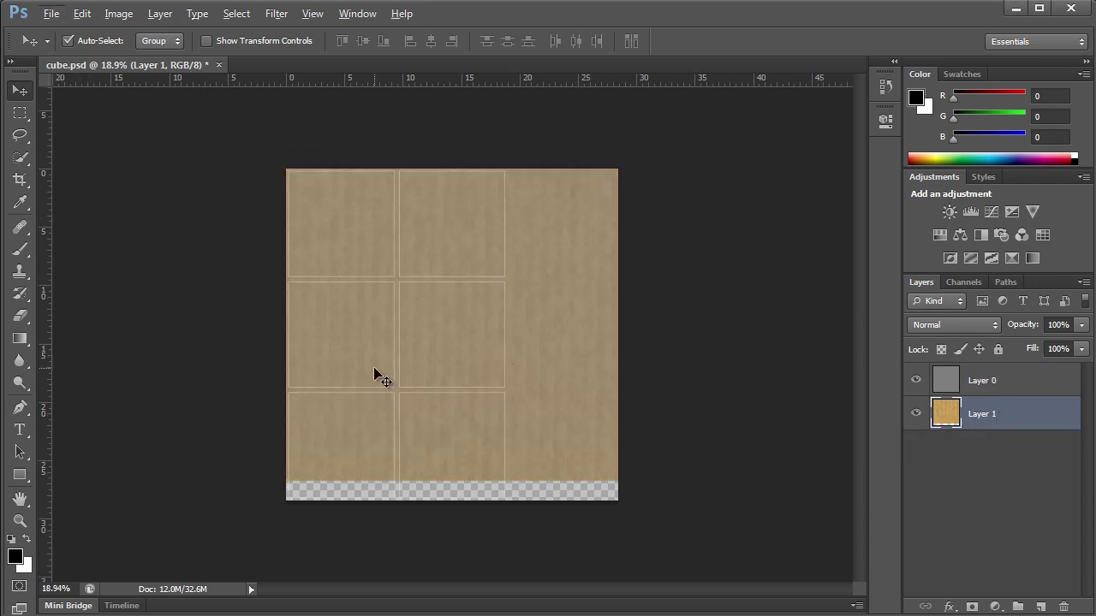
alt+scroll(374, 374, up, 1)
alt+scroll(359, 362, up, 1)
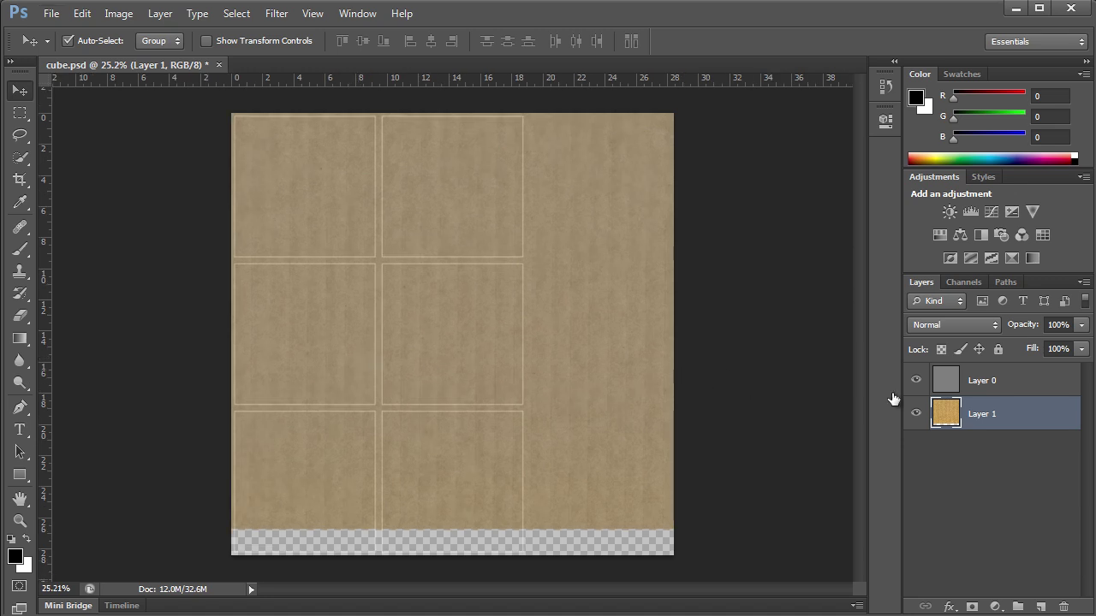
click(1001, 385)
click(1079, 326)
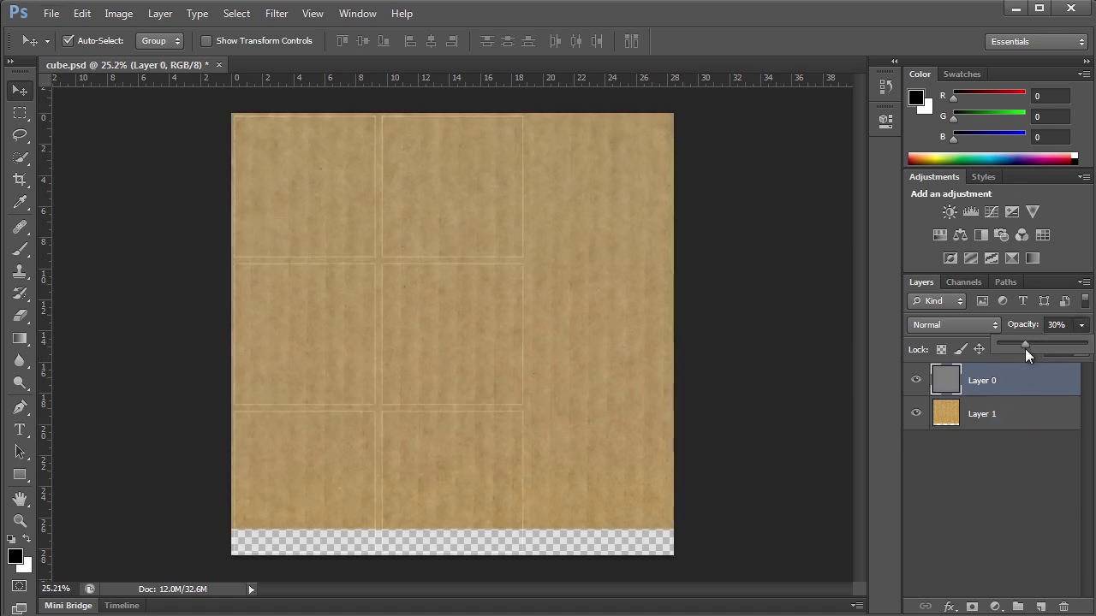
click(603, 317)
Cover the UV faces with copies of the cardboard layer and build up the box artwork with THIS SIDE UP text and masked tape strips.
alt+scroll(603, 317, up, 1)
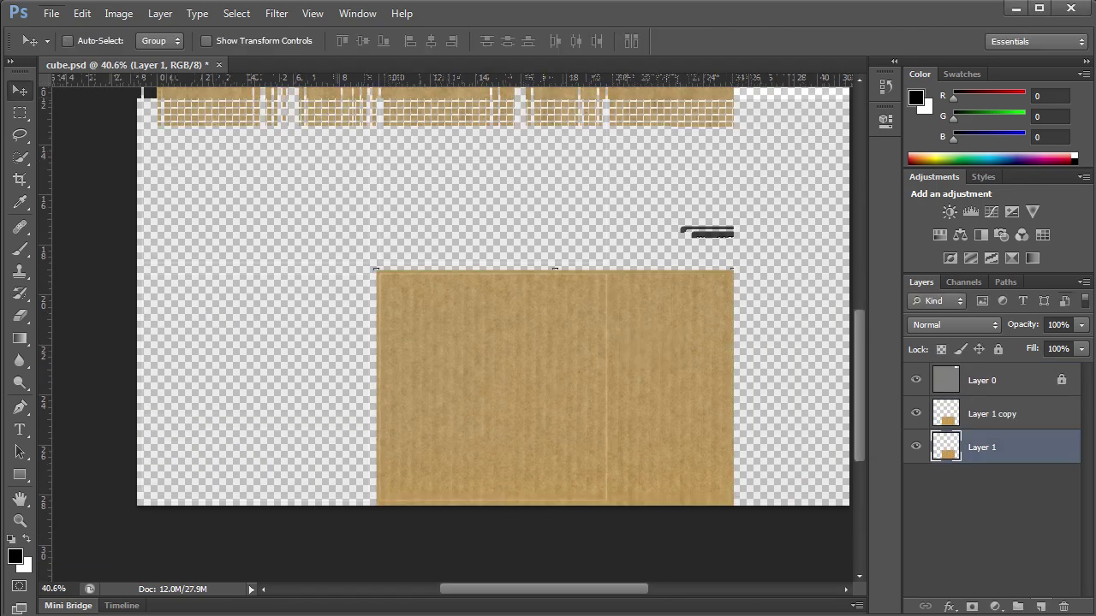
click(82, 12)
mouse_move(107, 348)
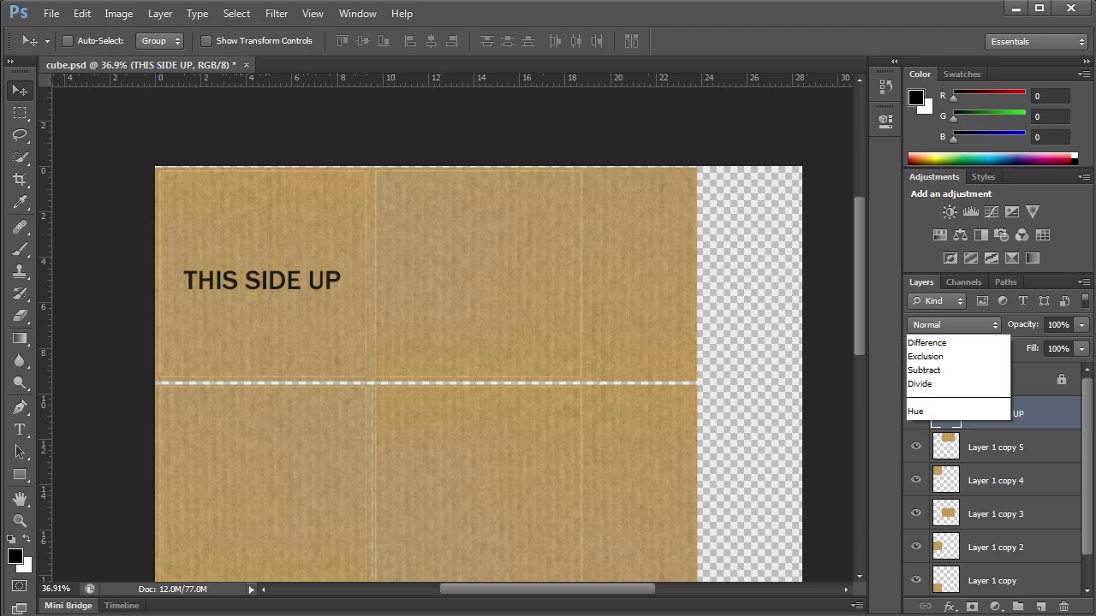
key(Return)
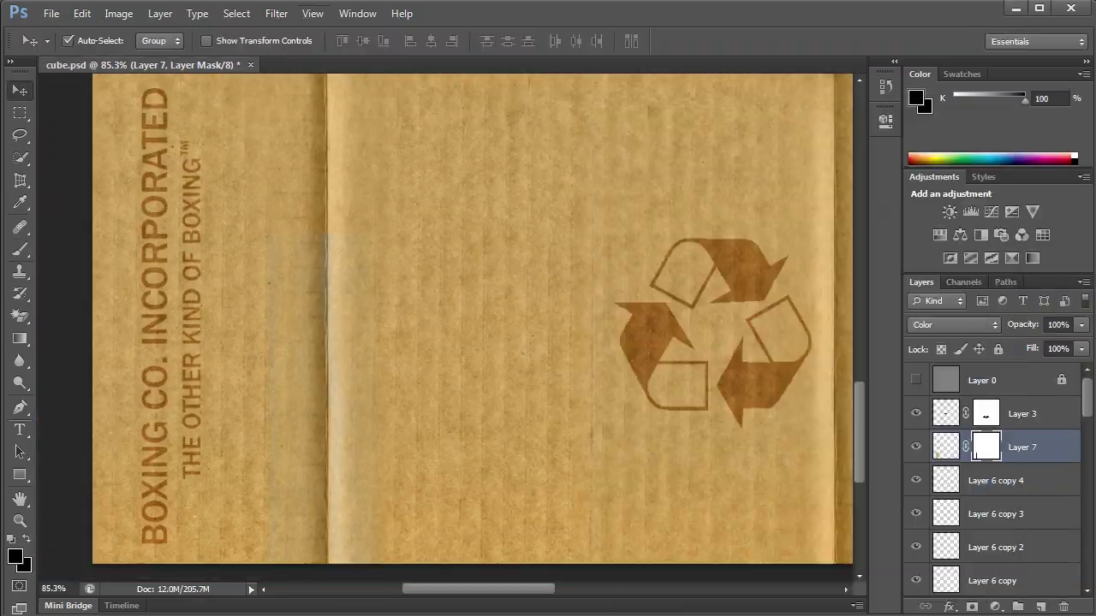
click(118, 13)
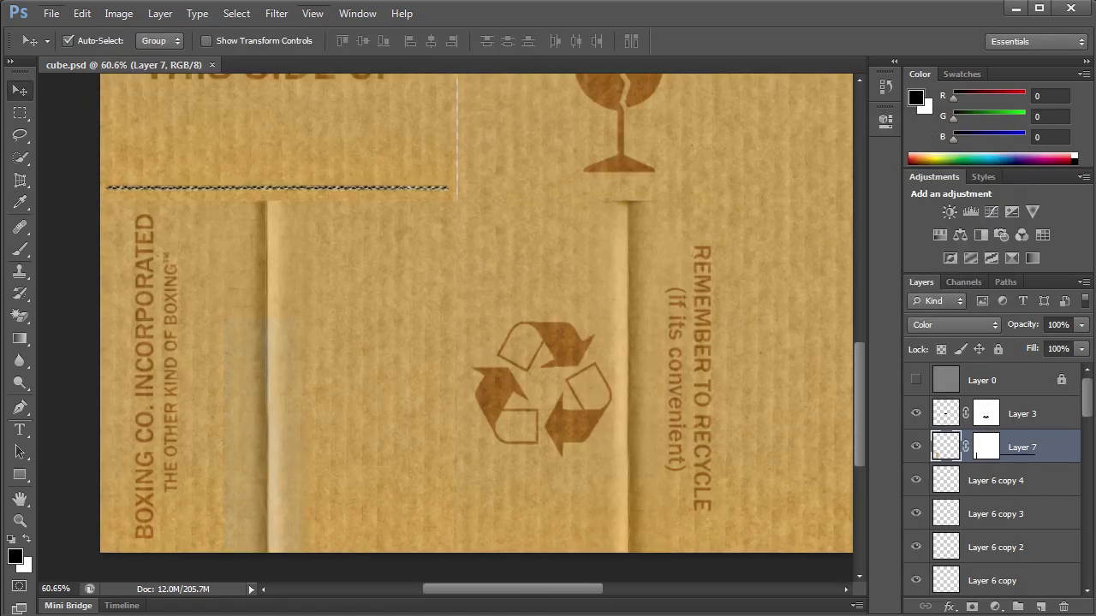
alt+right_drag(263, 346, 275, 299)
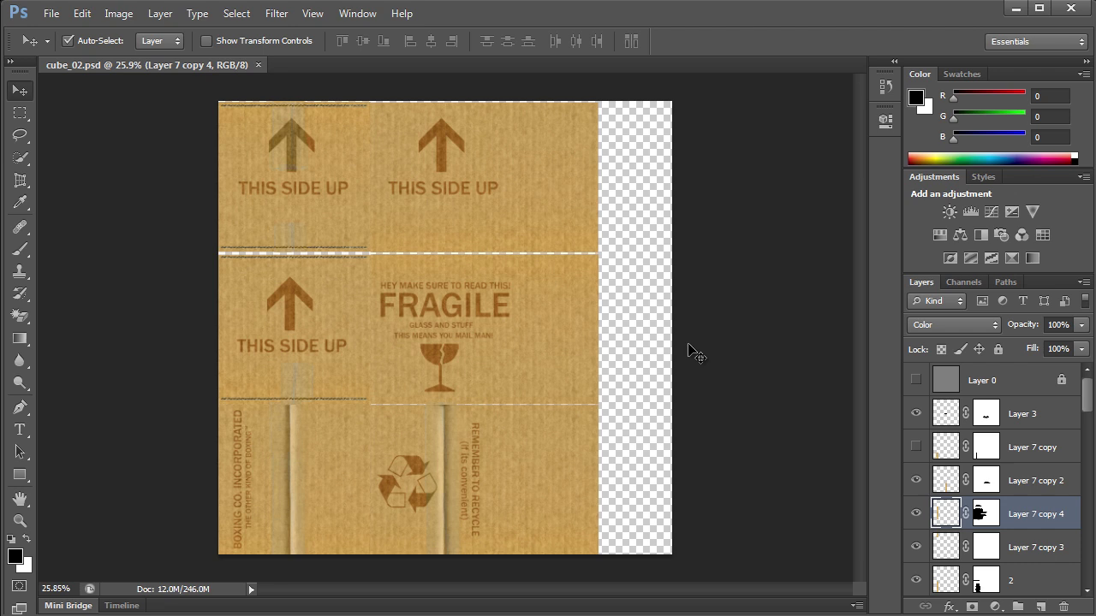
Show and unlock the Layer 0 UV outlines, check the box artwork in cube_02.psd against each face, and hide the layer again.
click(924, 385)
click(916, 380)
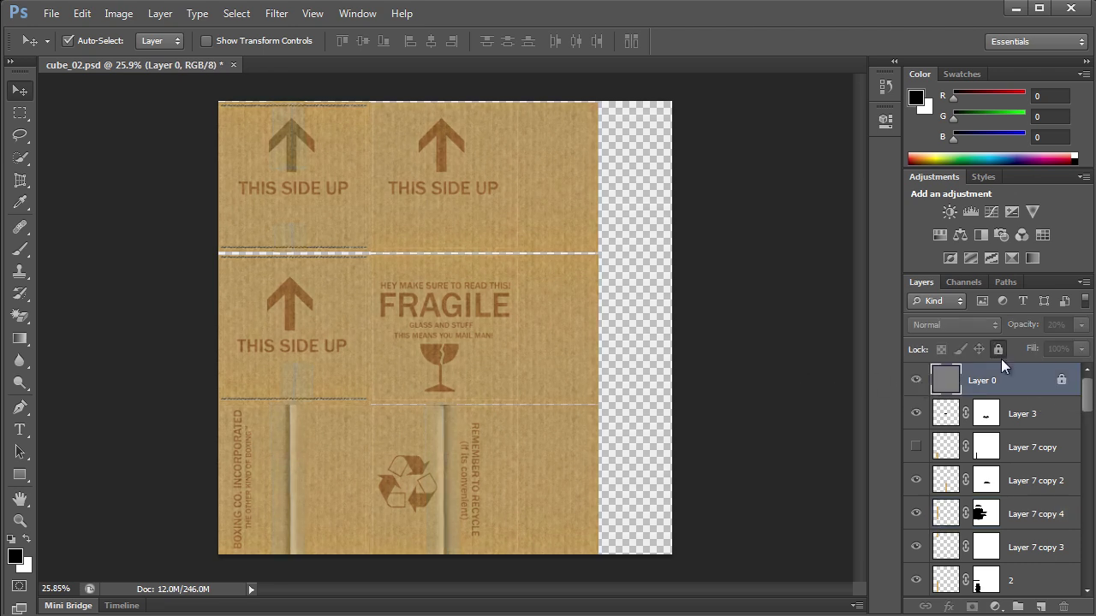
alt+scroll(408, 279, up, 2)
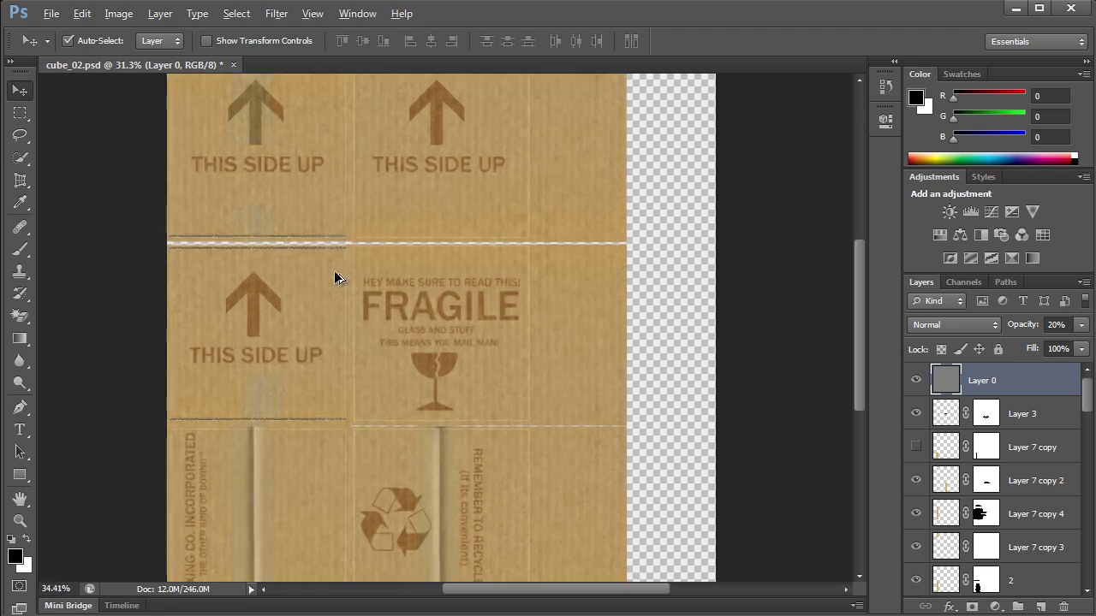
scroll(190, 214, up, 1)
scroll(190, 214, up, 1)
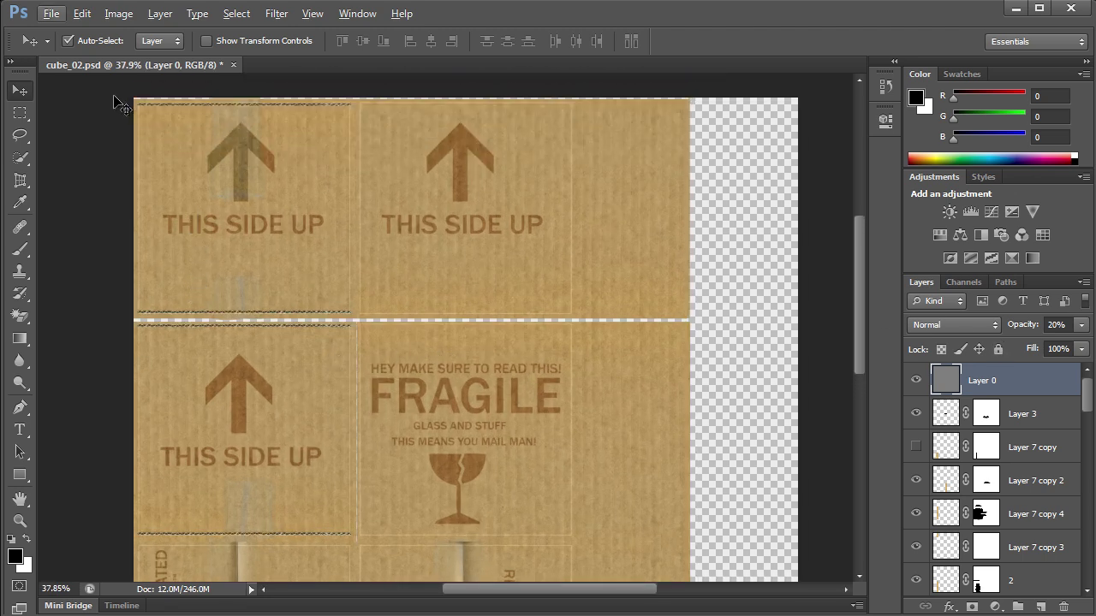
scroll(349, 363, down, 1)
scroll(348, 362, down, 1)
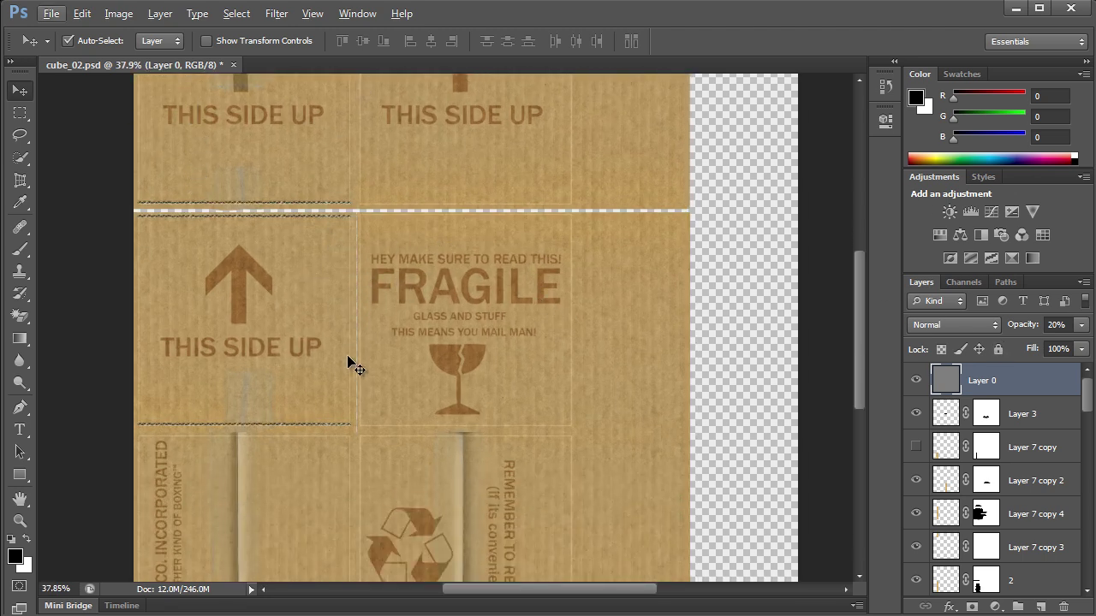
scroll(590, 315, down, 1)
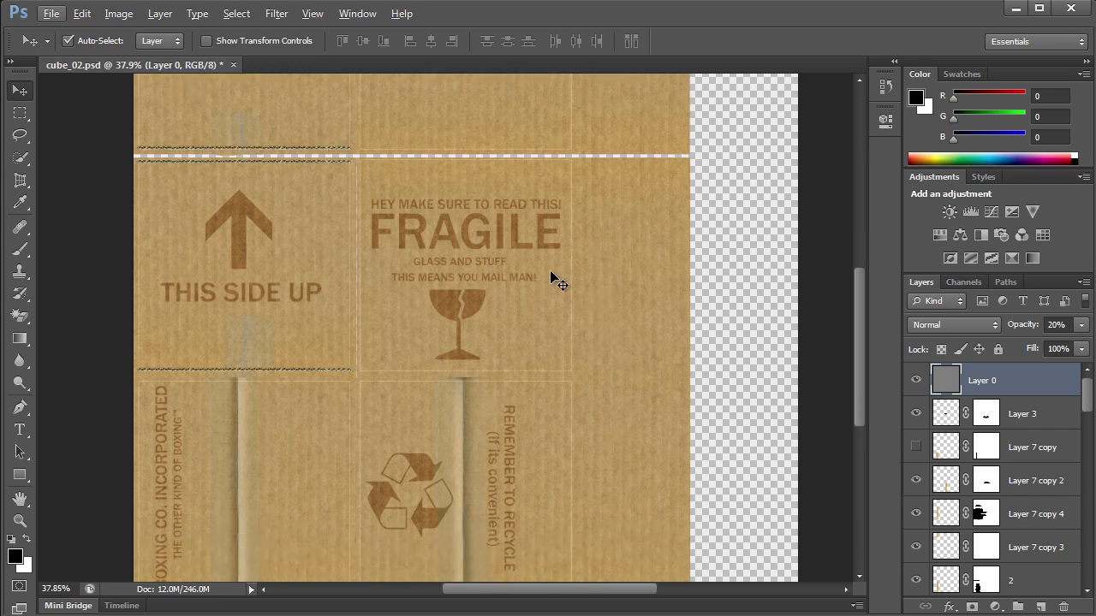
scroll(580, 452, down, 1)
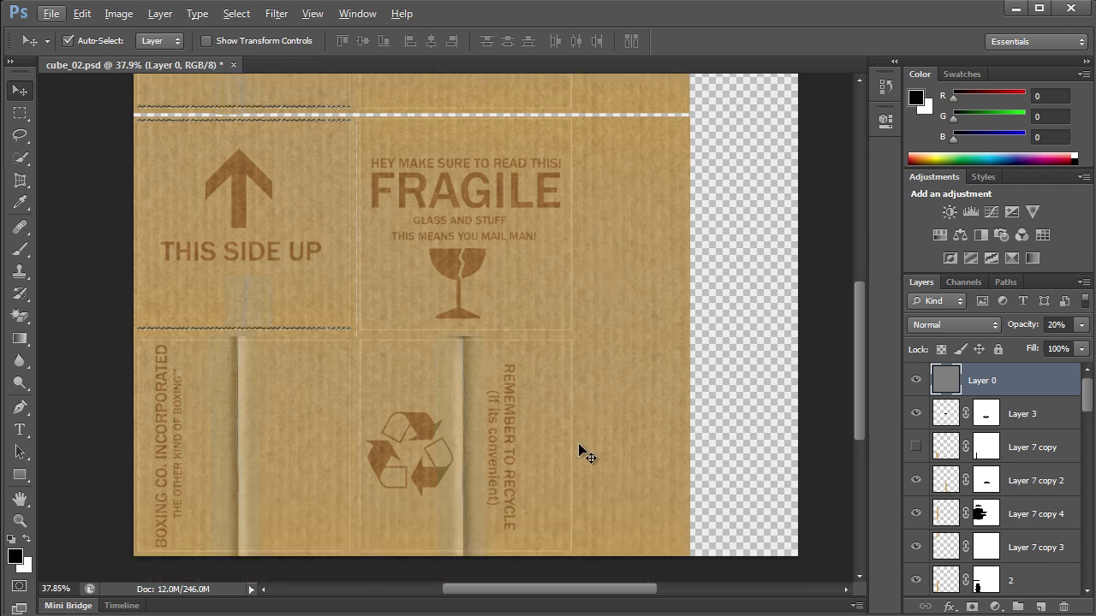
click(916, 382)
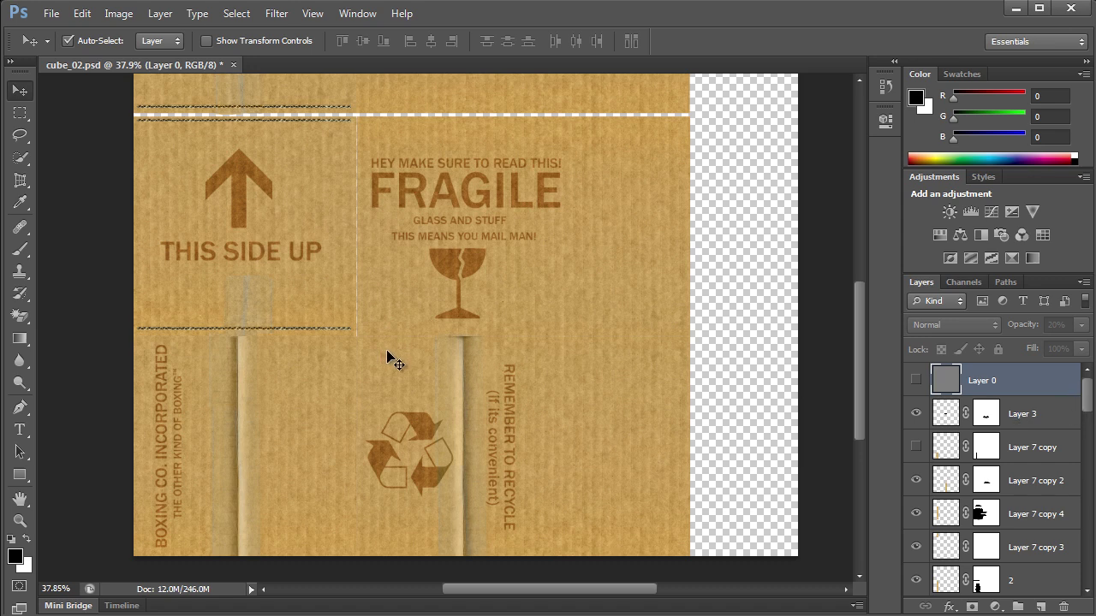
Inspect how the tape strips and dashed edges line up between the adjoining THIS SIDE UP and recycling faces.
click(465, 362)
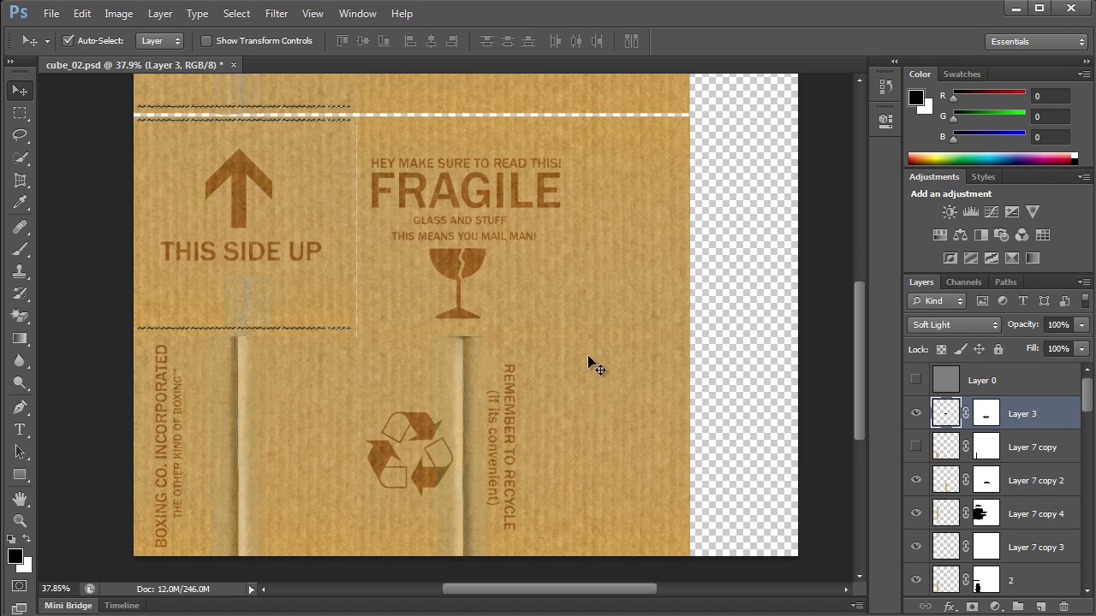
alt+scroll(186, 409, up, 2)
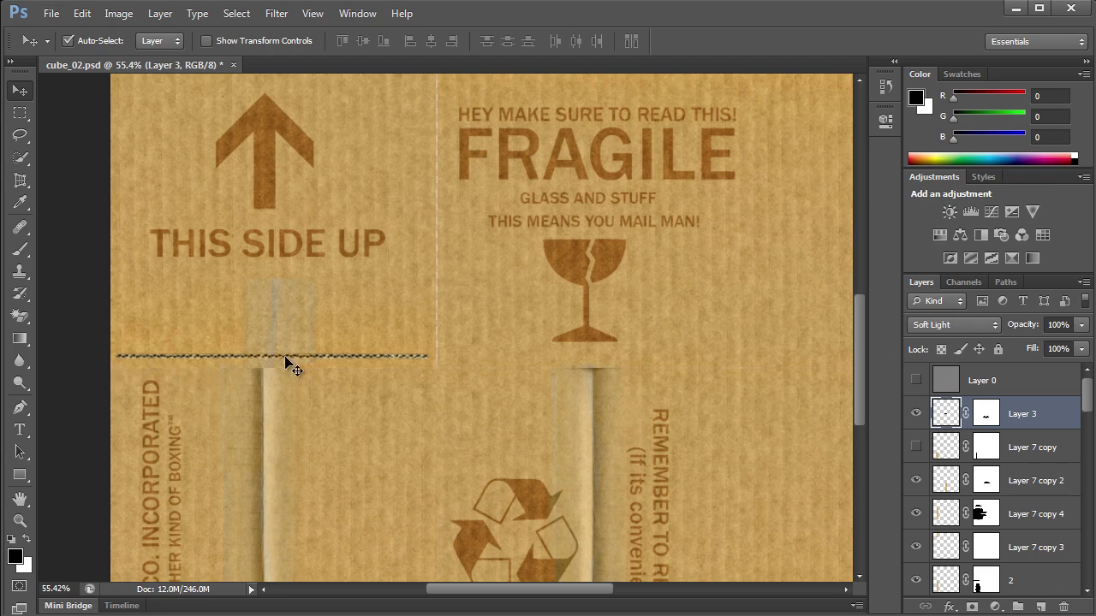
scroll(357, 376, down, 3)
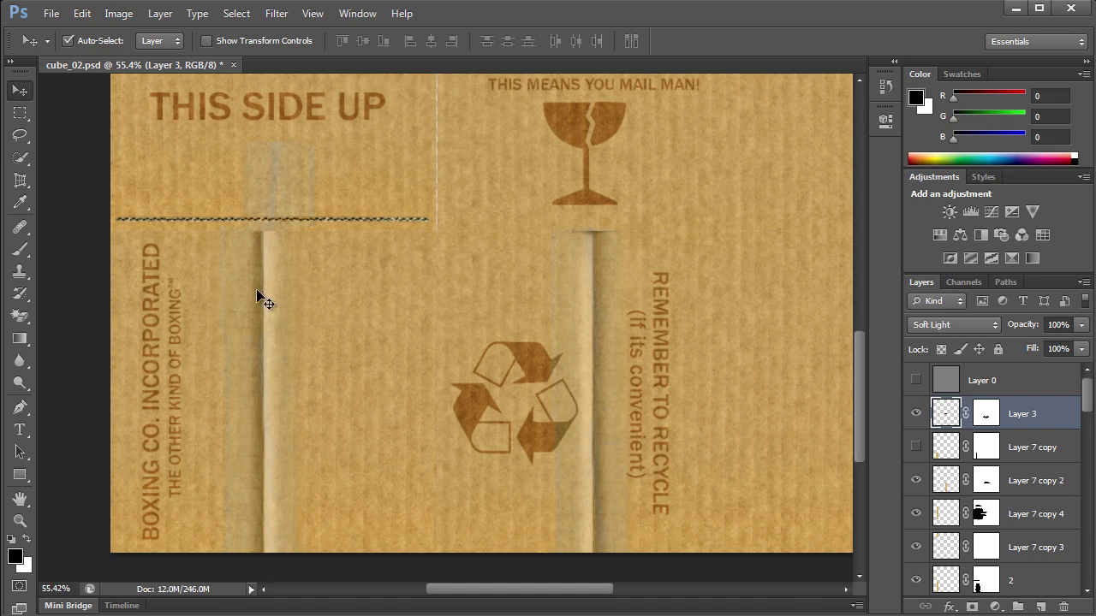
scroll(264, 291, up, 2)
alt+scroll(264, 291, down, 2)
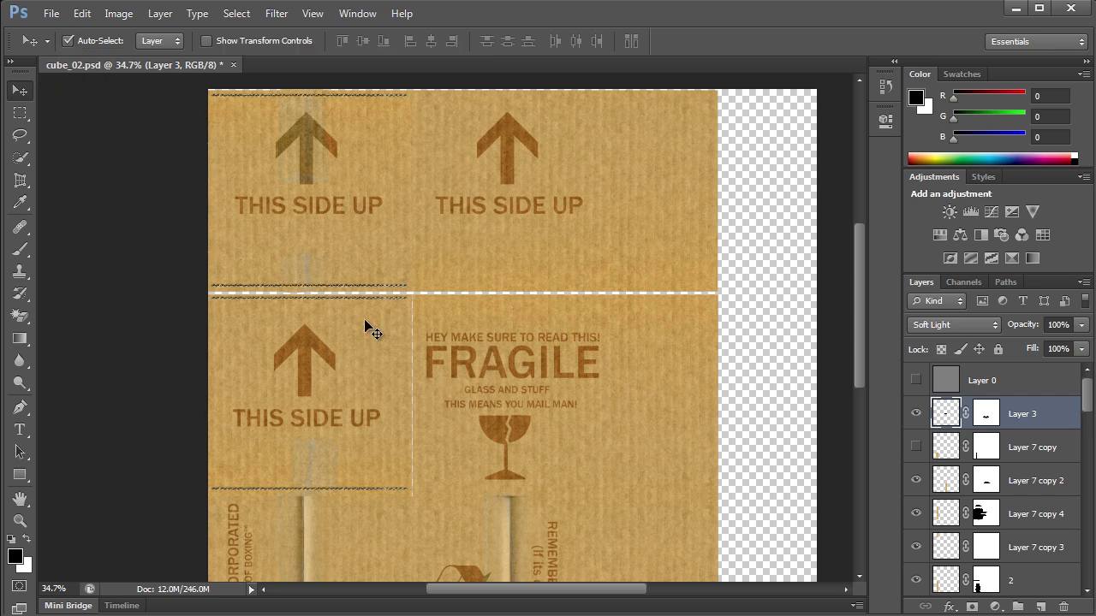
Save cube_02.psd, switch to CINEMA 4D, and reload the image in the cube material's bitmap shader.
key(ctrl+s)
key(alt+Tab)
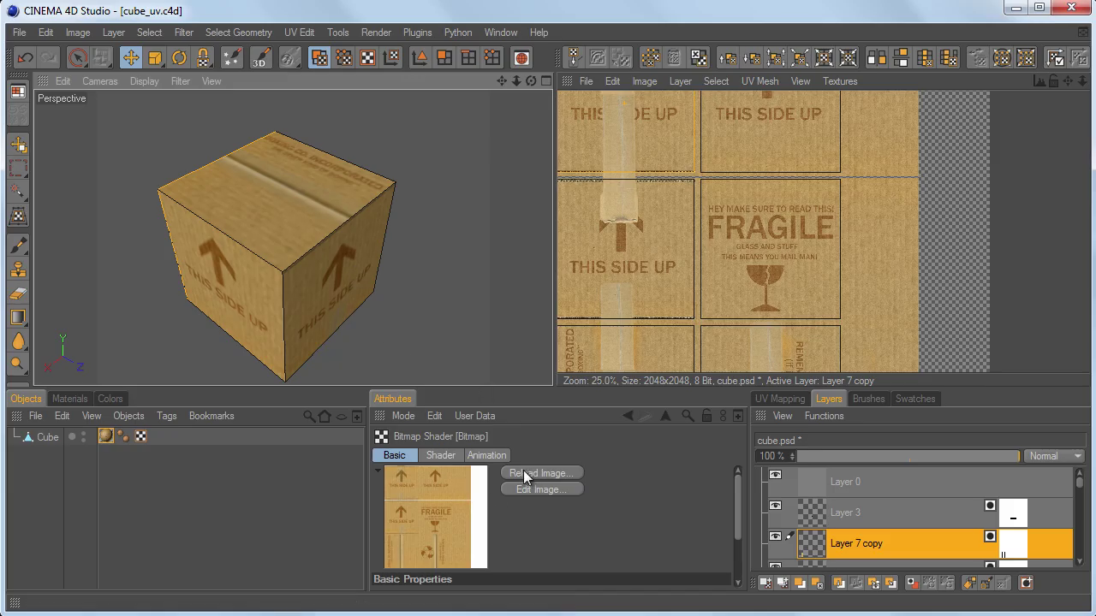
click(520, 473)
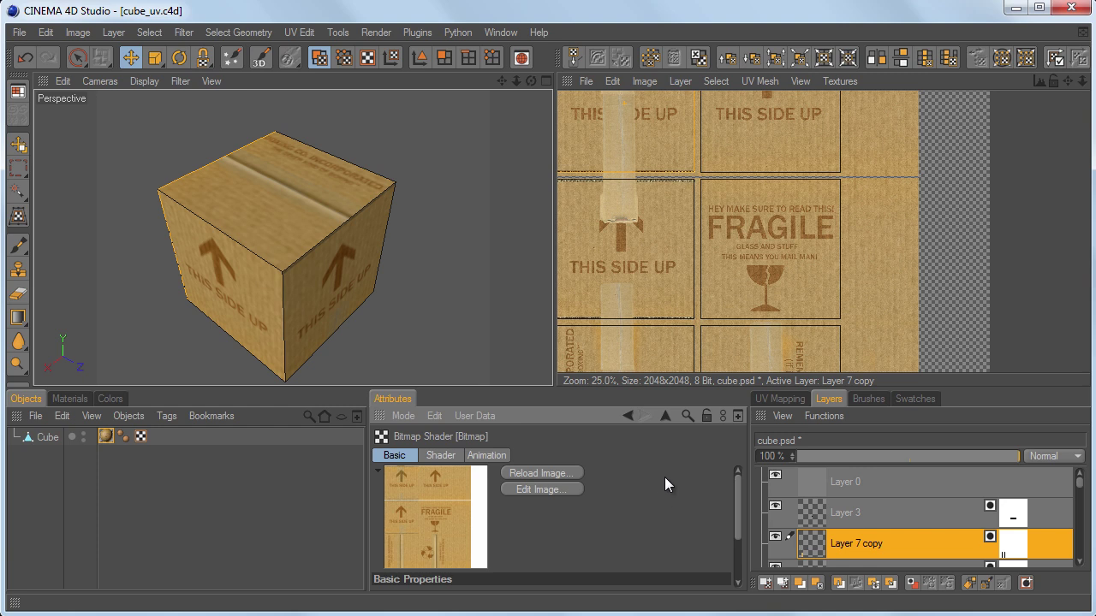
Load cube_02.psd as the colour texture of the cube's material Mat, declining to copy the image to the document location.
click(107, 438)
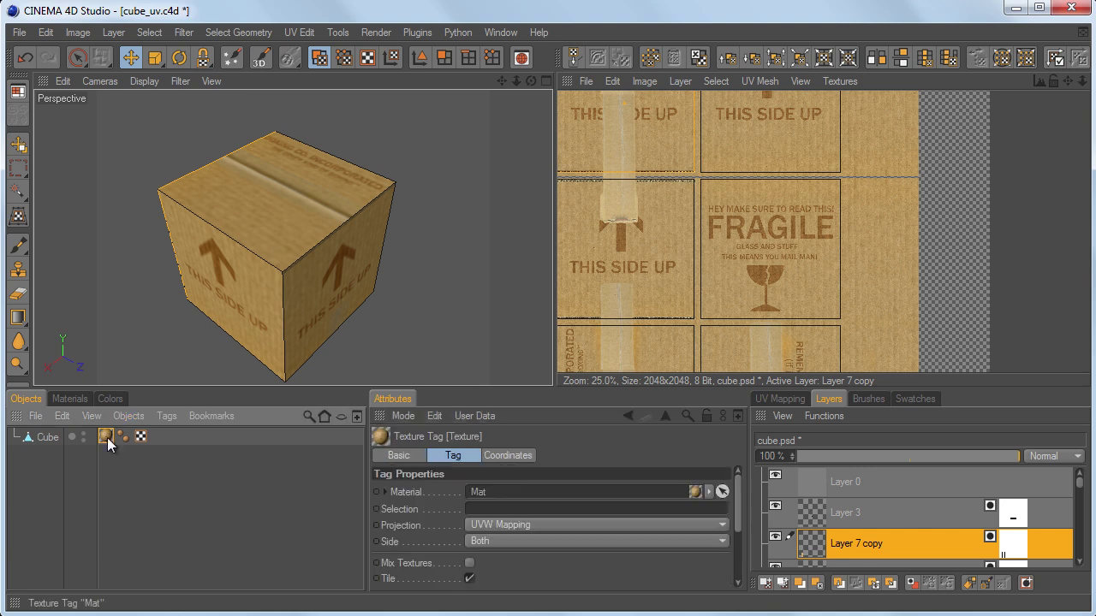
double_click(106, 442)
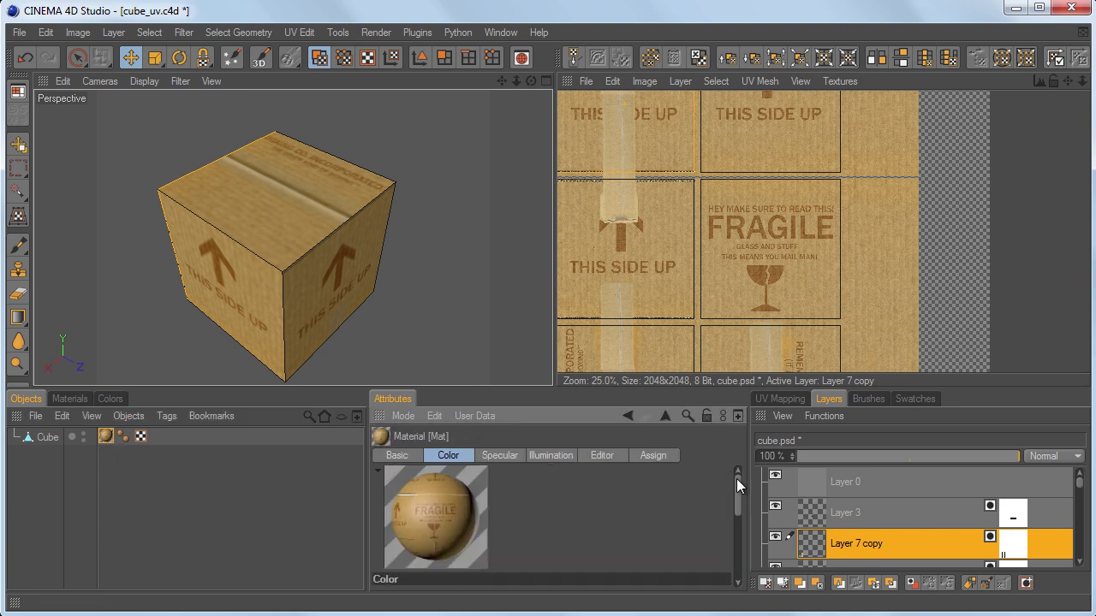
drag(732, 480, 735, 513)
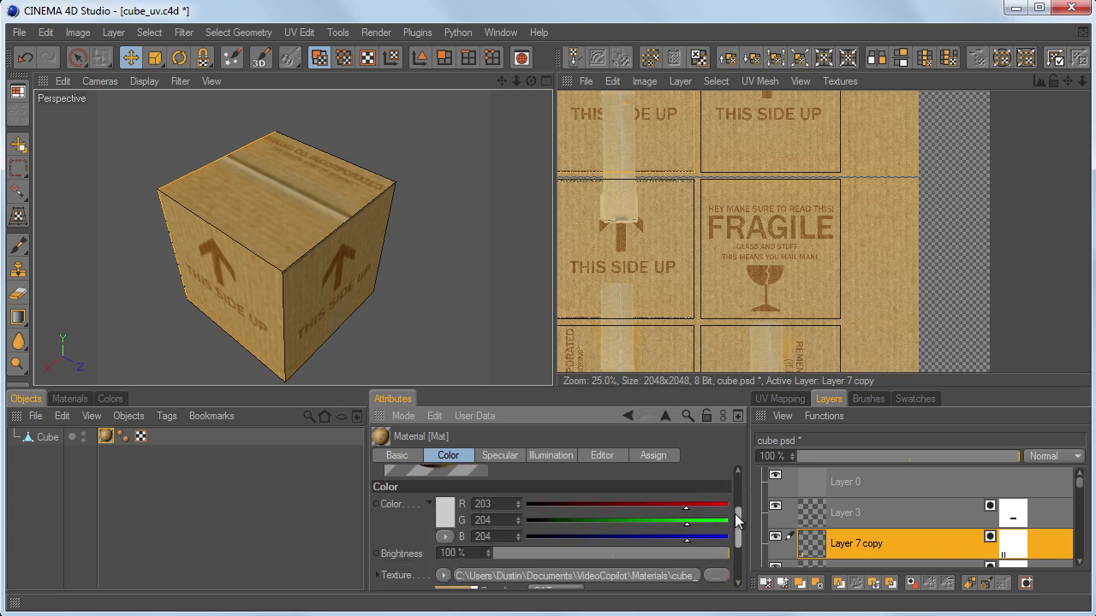
click(716, 576)
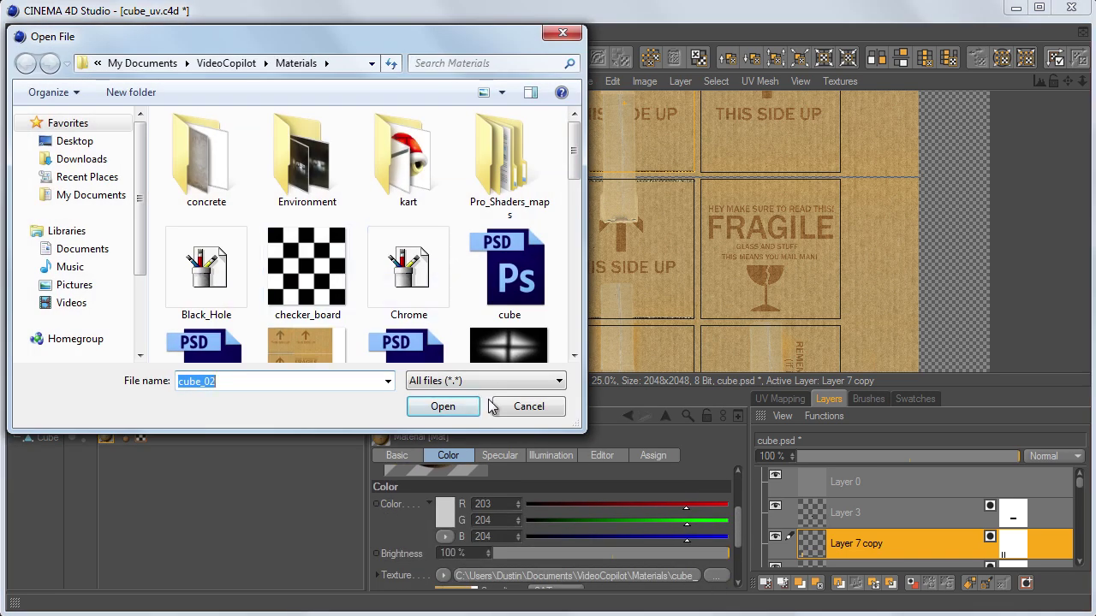
drag(574, 163, 574, 183)
click(407, 244)
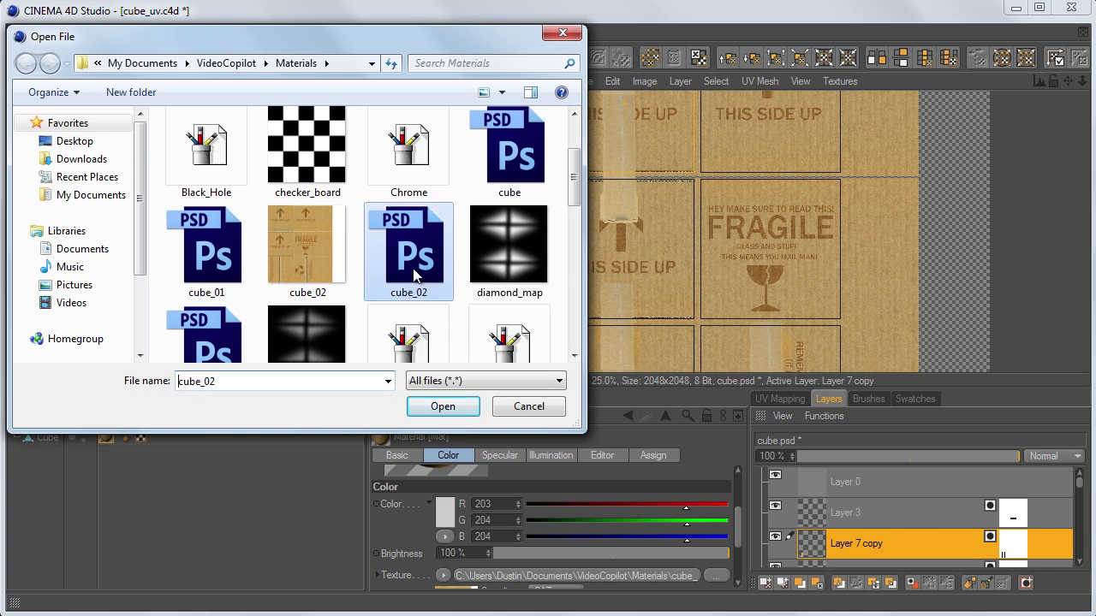
click(438, 412)
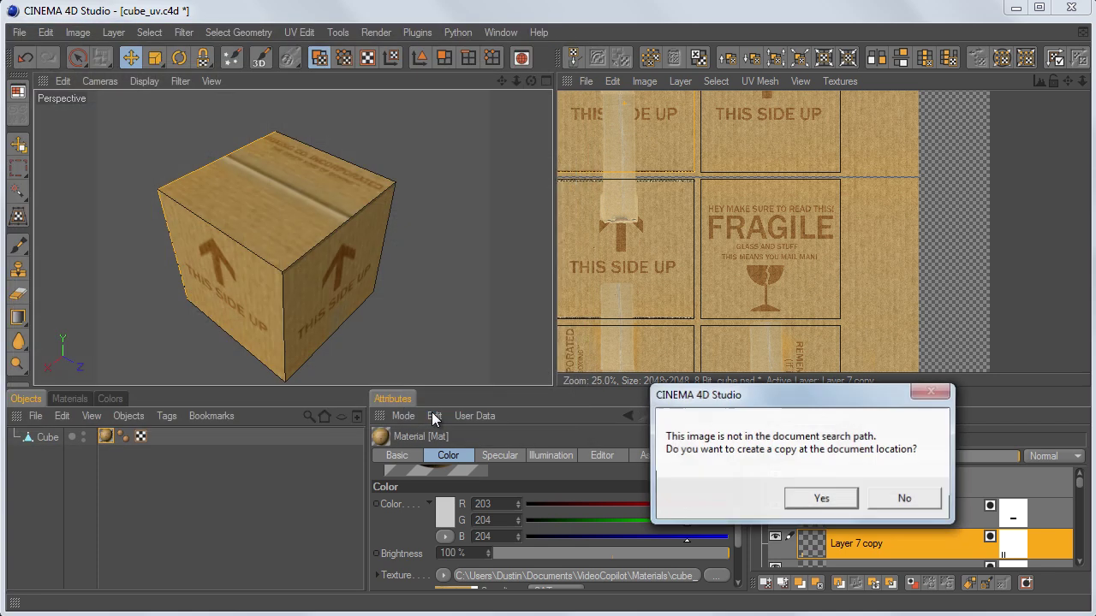
click(892, 508)
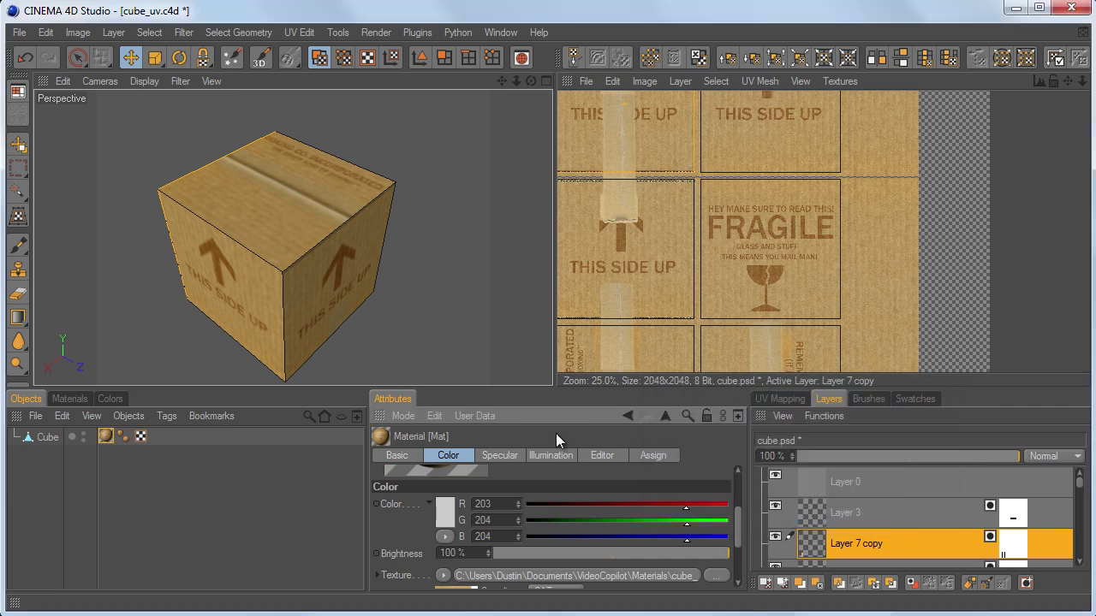
Render the cardboard cube in the perspective view and examine the tape and printed artwork where its faces meet.
key(ctrl+r)
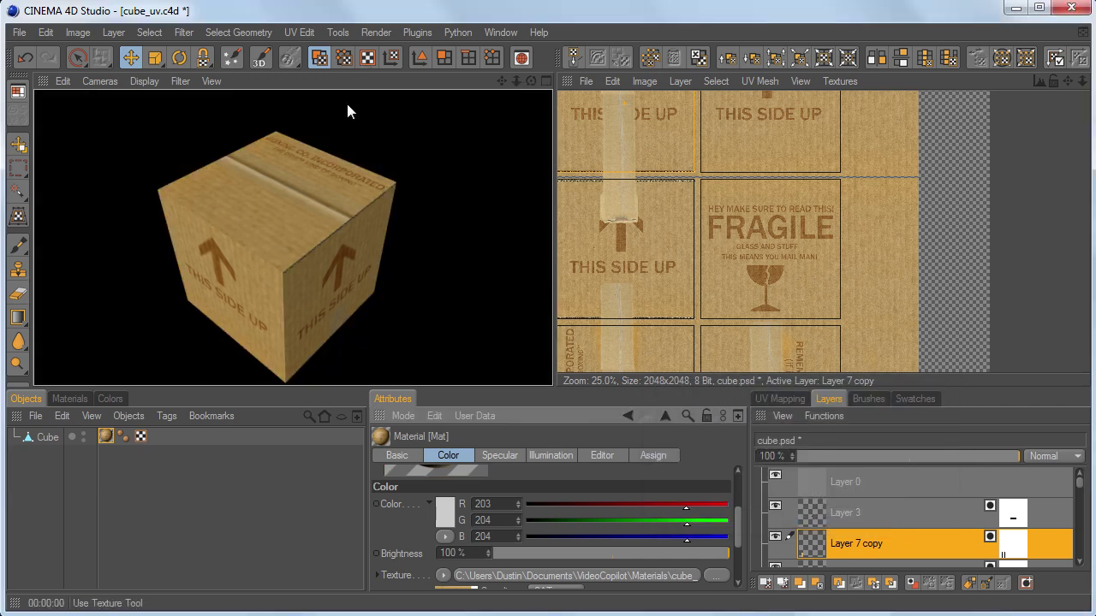
alt+drag(315, 220, 332, 208)
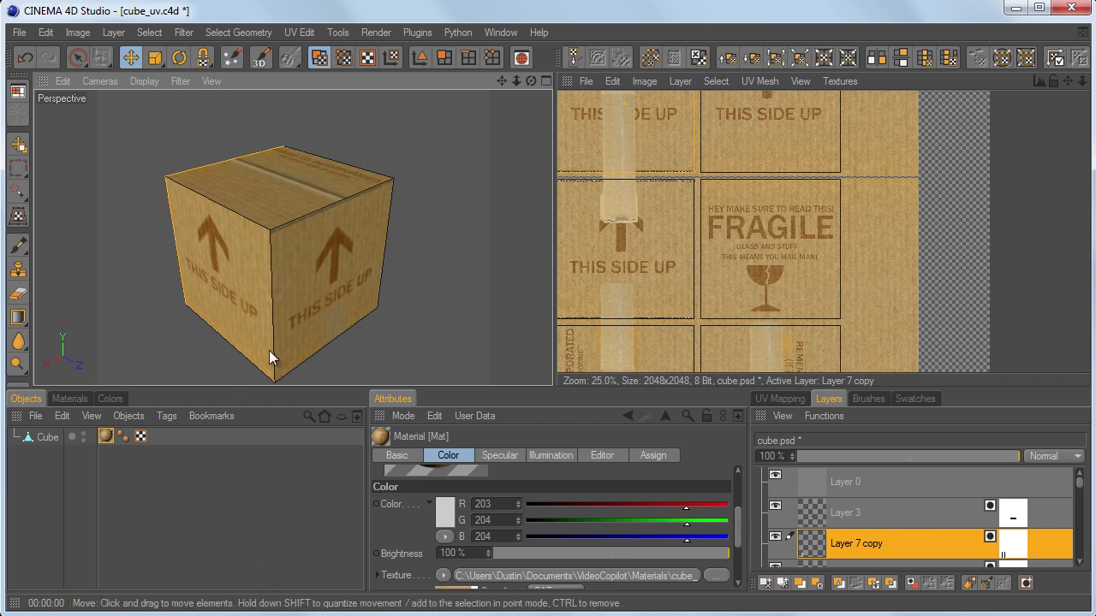
alt+drag(243, 227, 552, 385)
scroll(232, 219, up, 3)
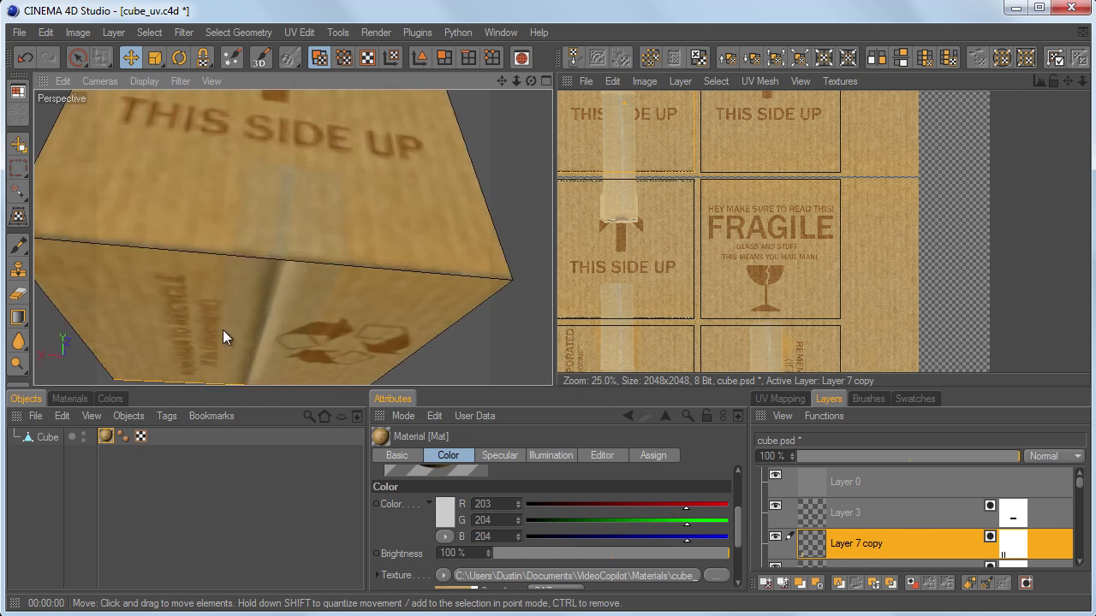
Inspect the cardboard cube's bottom edges and side faces, and reset the perspective view to frame the whole box.
alt+drag(217, 163, 335, 245)
alt+drag(395, 267, 551, 386)
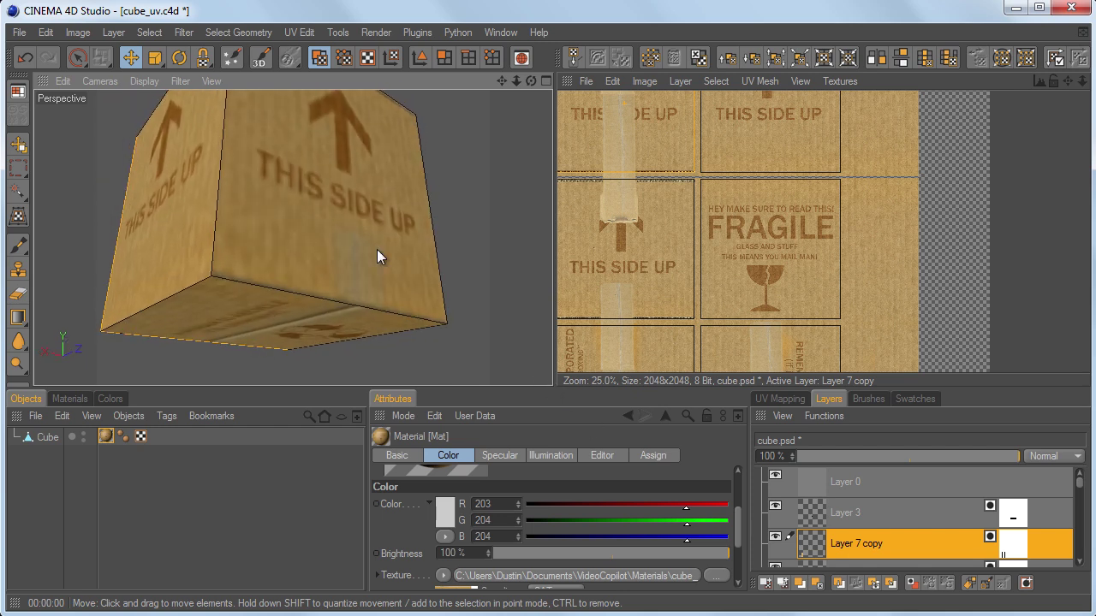
key(shift+h)
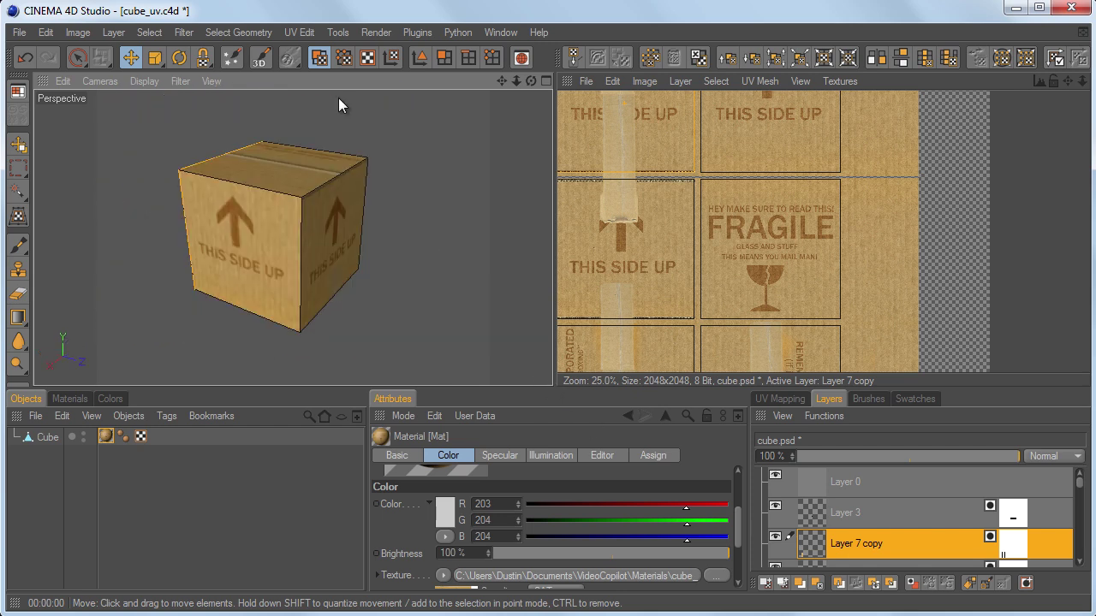
Check the My_Models save location, cancel saving a new file, and save the existing cube_uv.c4d scene.
click(23, 34)
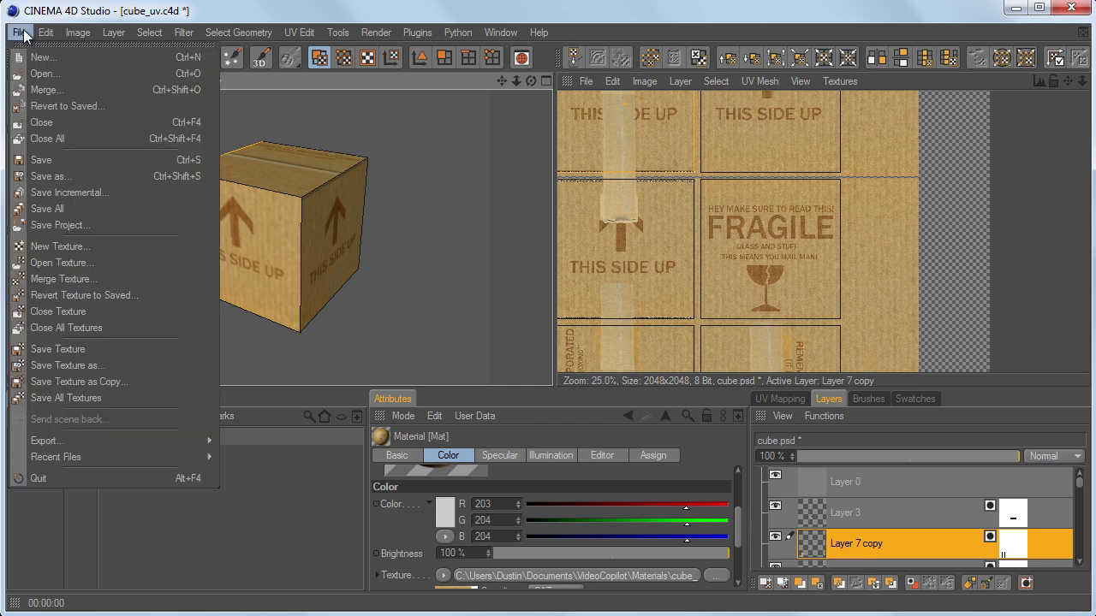
click(69, 175)
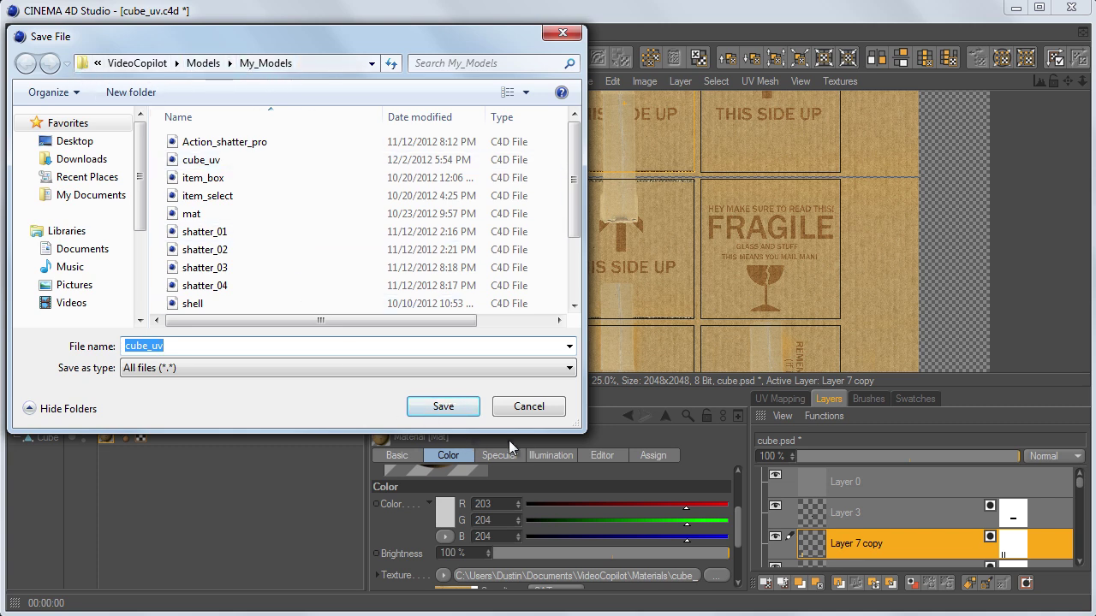
click(527, 408)
key(ctrl+s)
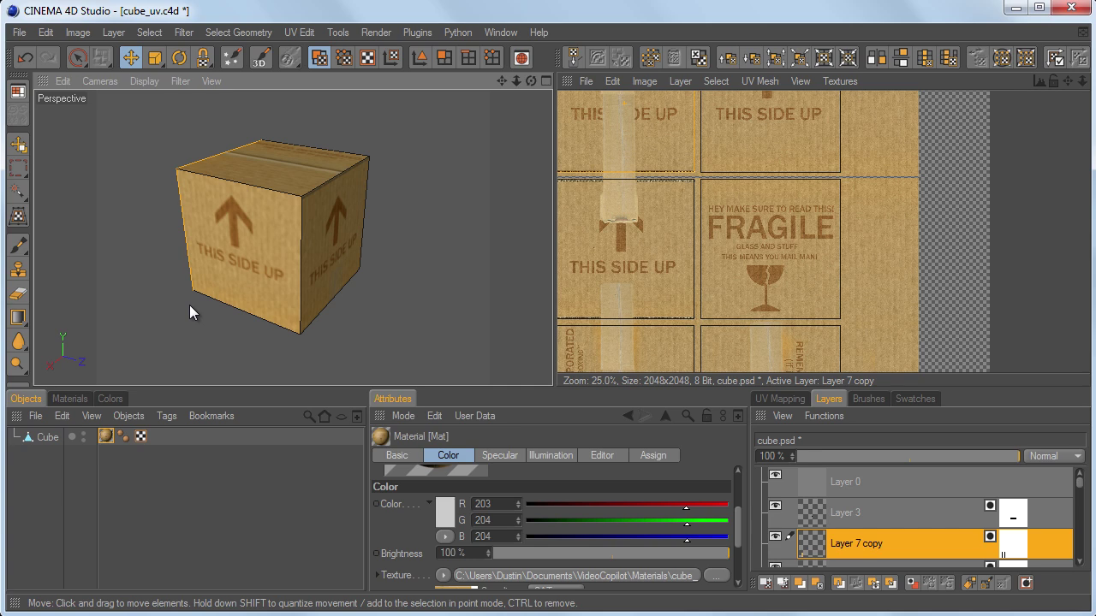
Examine the texture path settings in the Files preferences, and close the preferences.
click(43, 33)
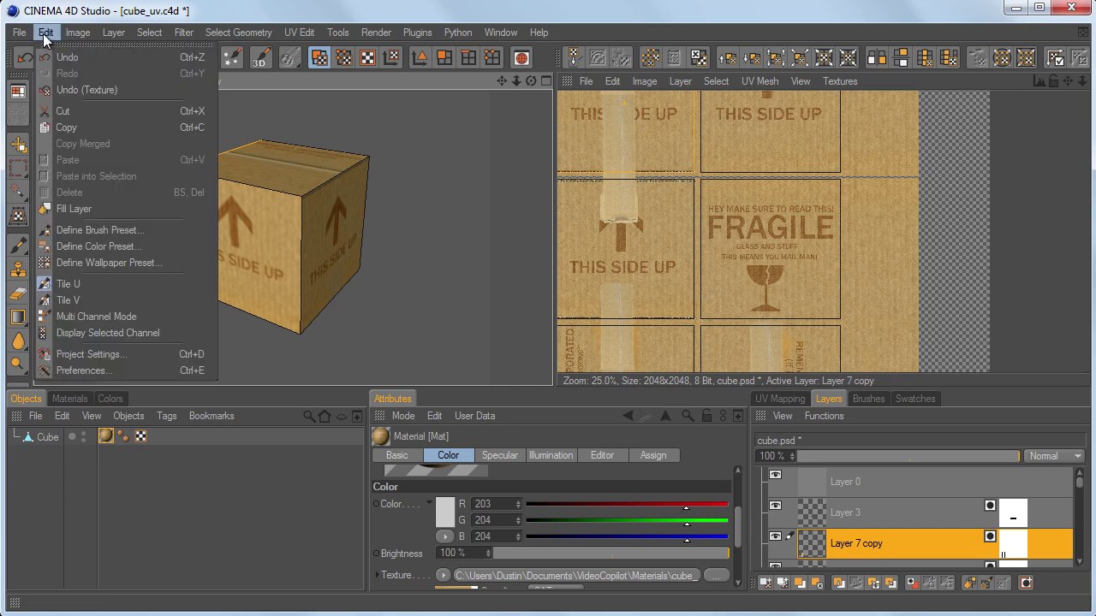
click(126, 365)
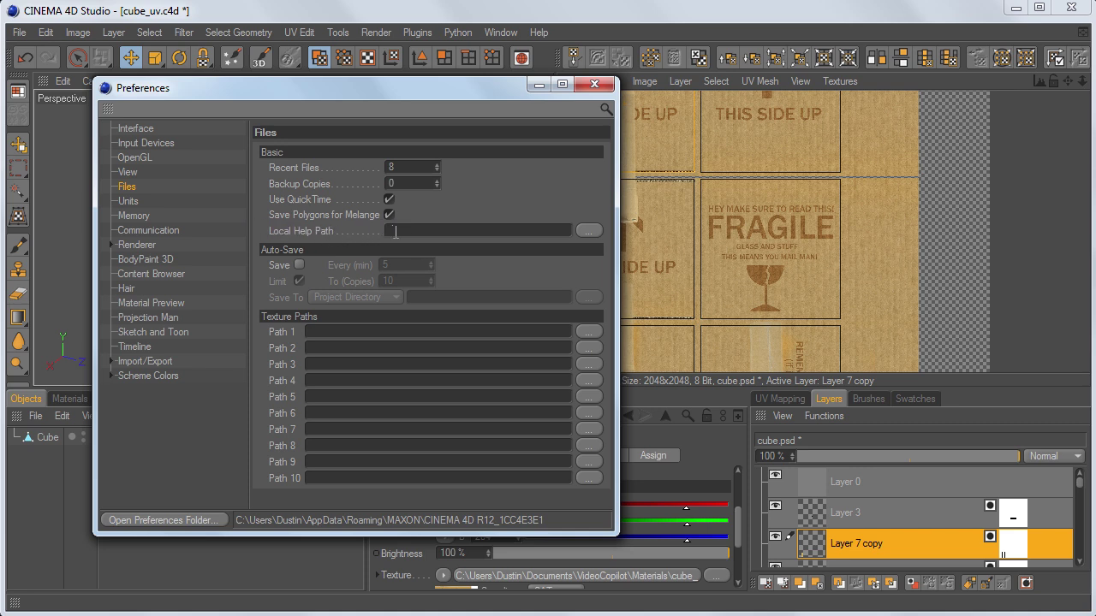
click(600, 86)
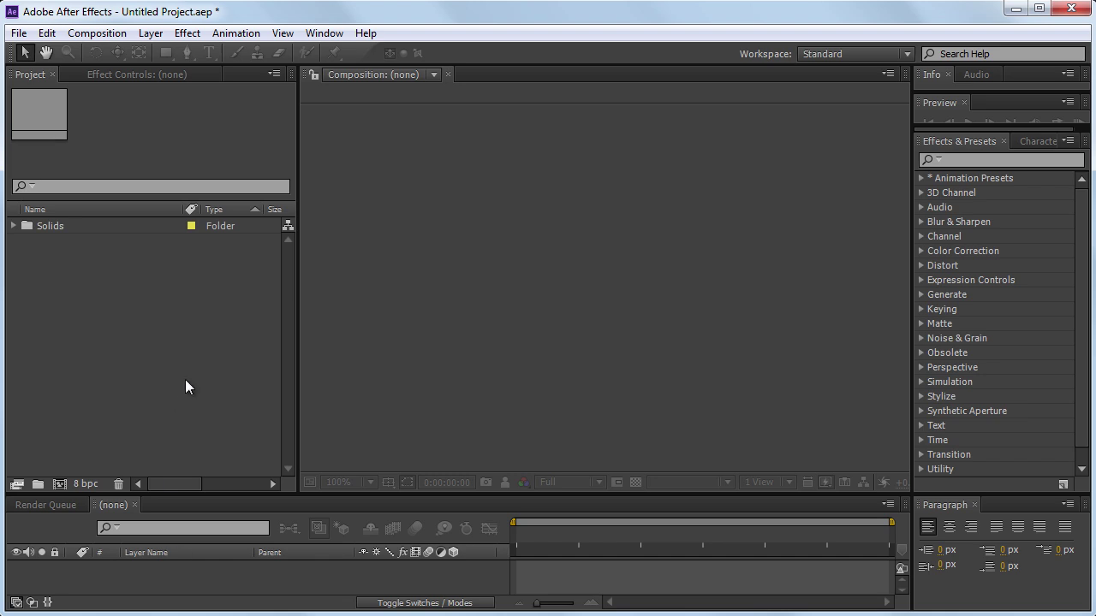
In After Effects, create a 1280 x 720, 30 fps composition and add a comp-size blue-gray solid.
key(ctrl+n)
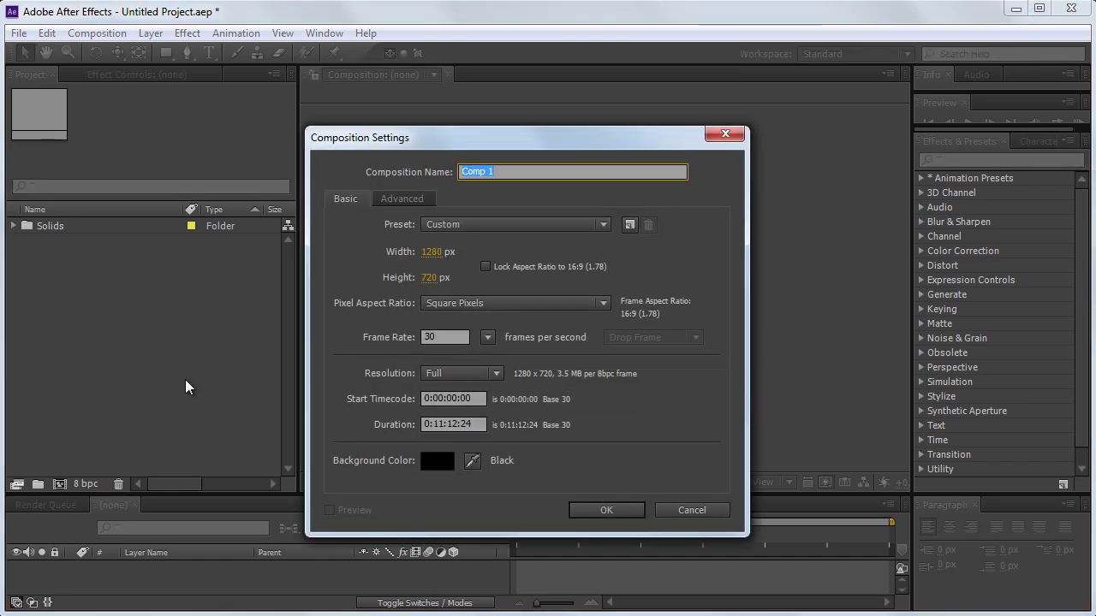
key(Return)
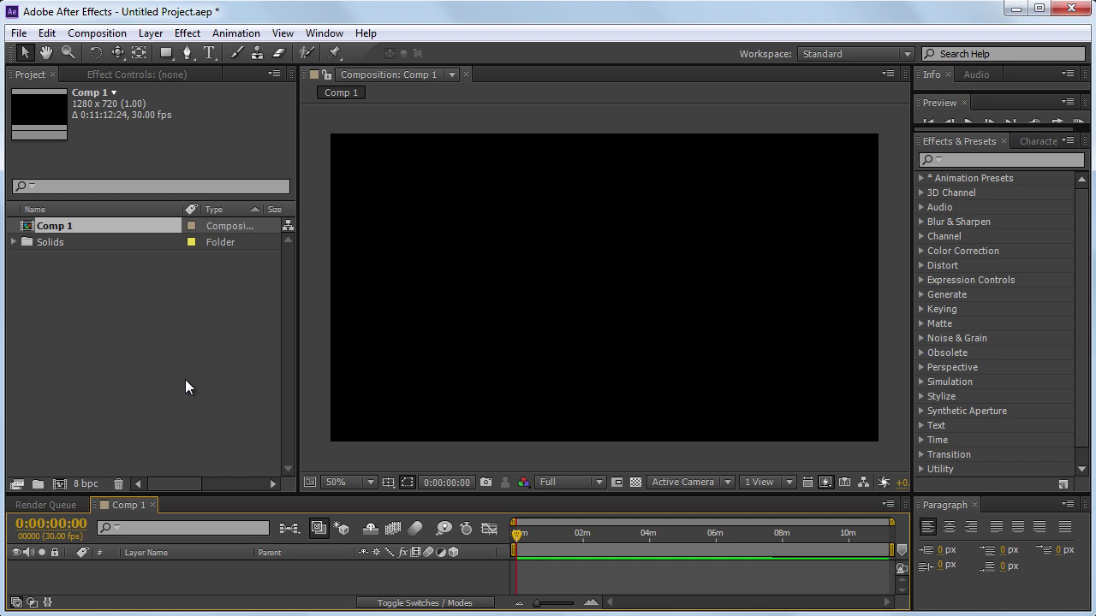
key(ctrl+y)
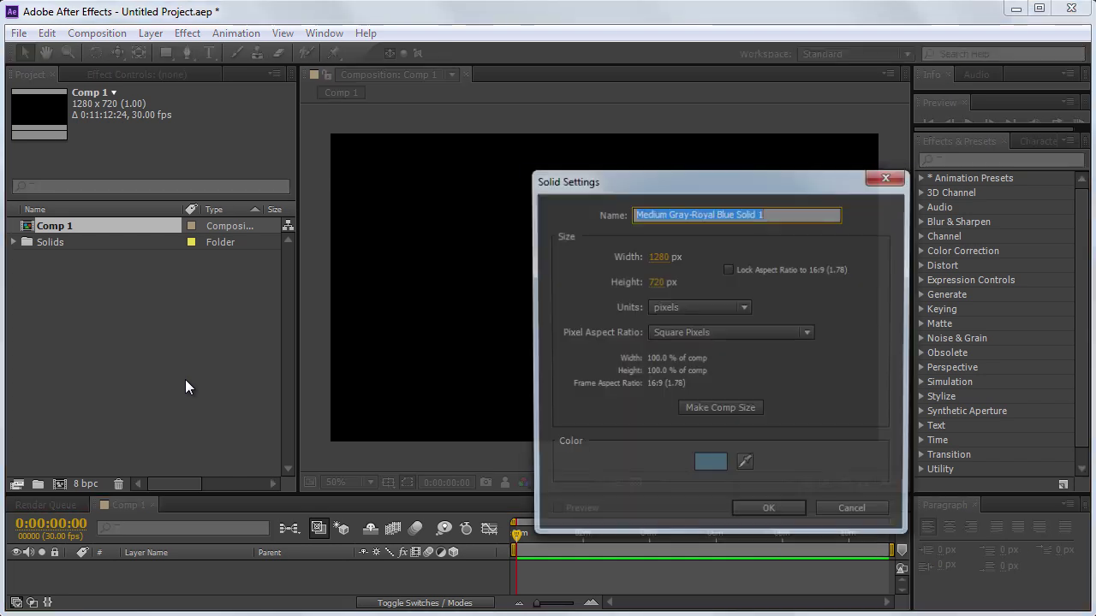
key(Return)
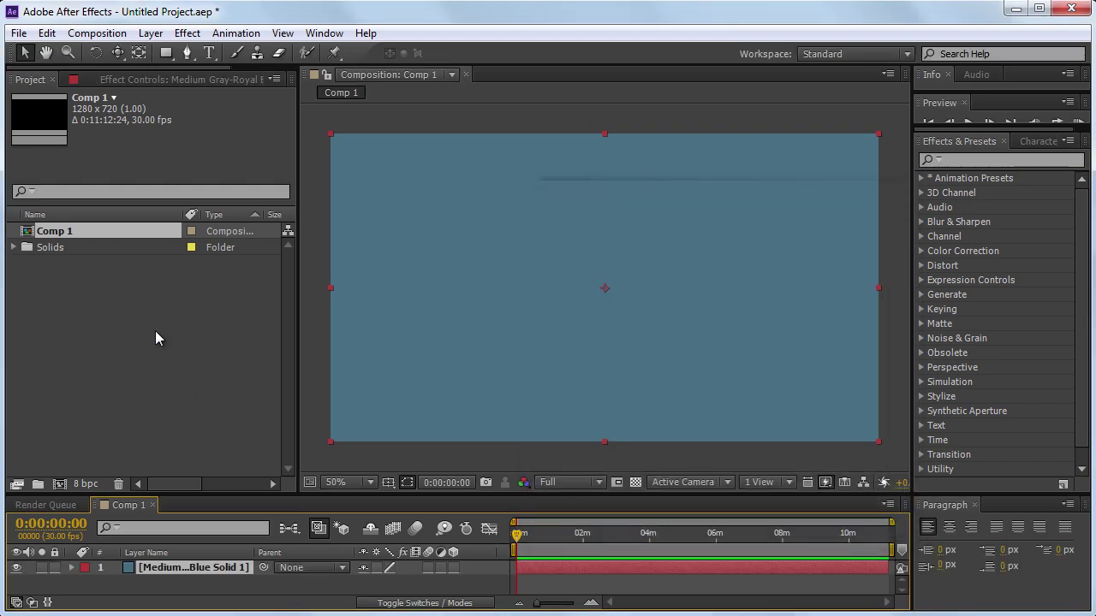
Apply the Video Copilot Element effect to the solid.
click(186, 32)
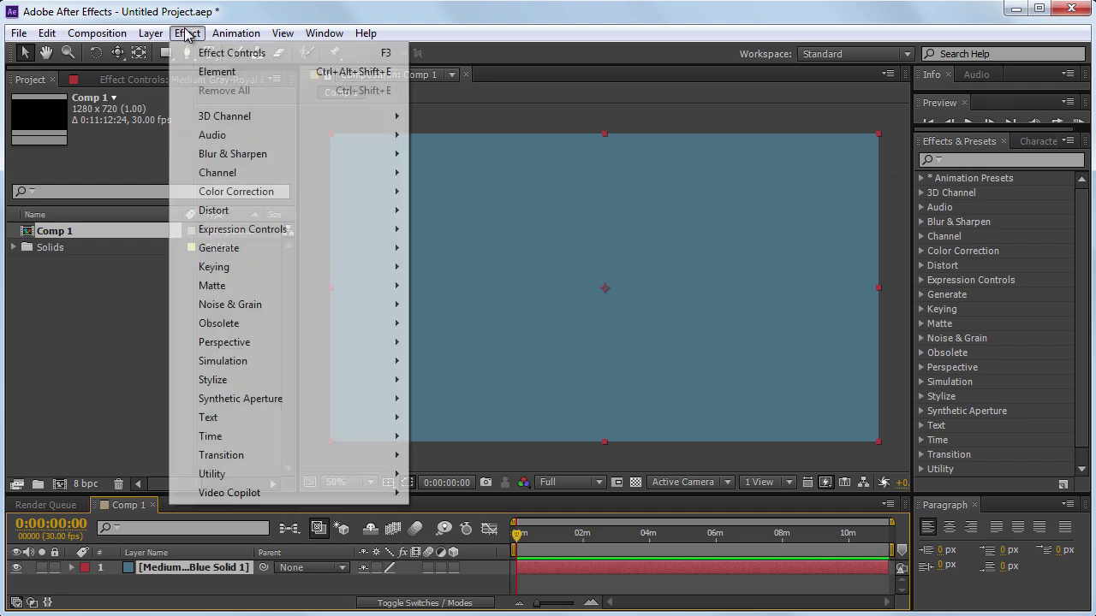
mouse_move(337, 494)
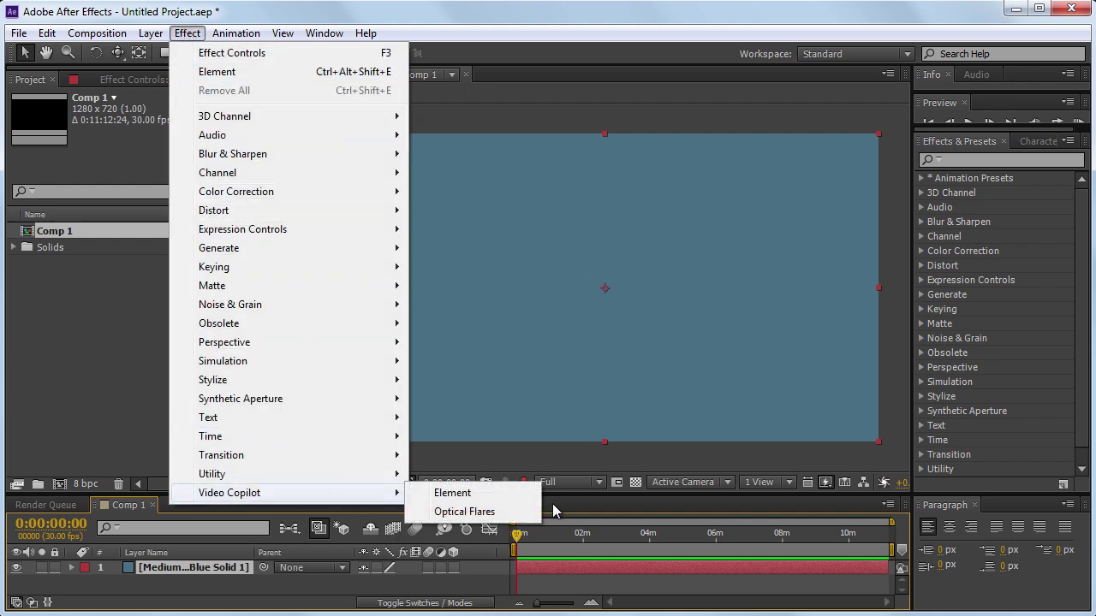
click(492, 494)
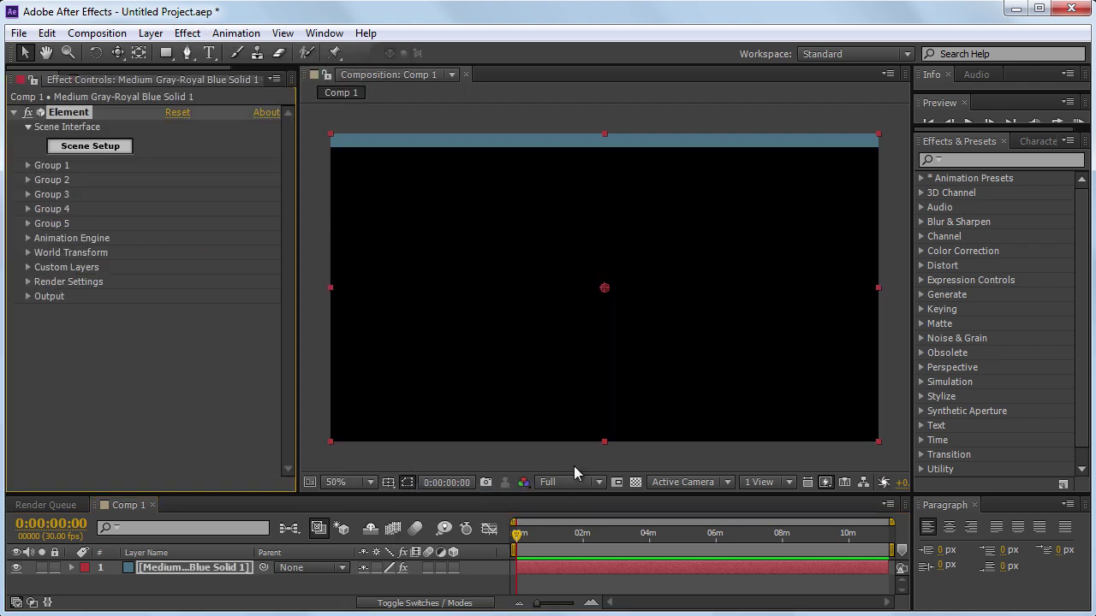
Open Element's Scene Setup and add the cube_uv model from the My_Models folder to the scene.
click(89, 147)
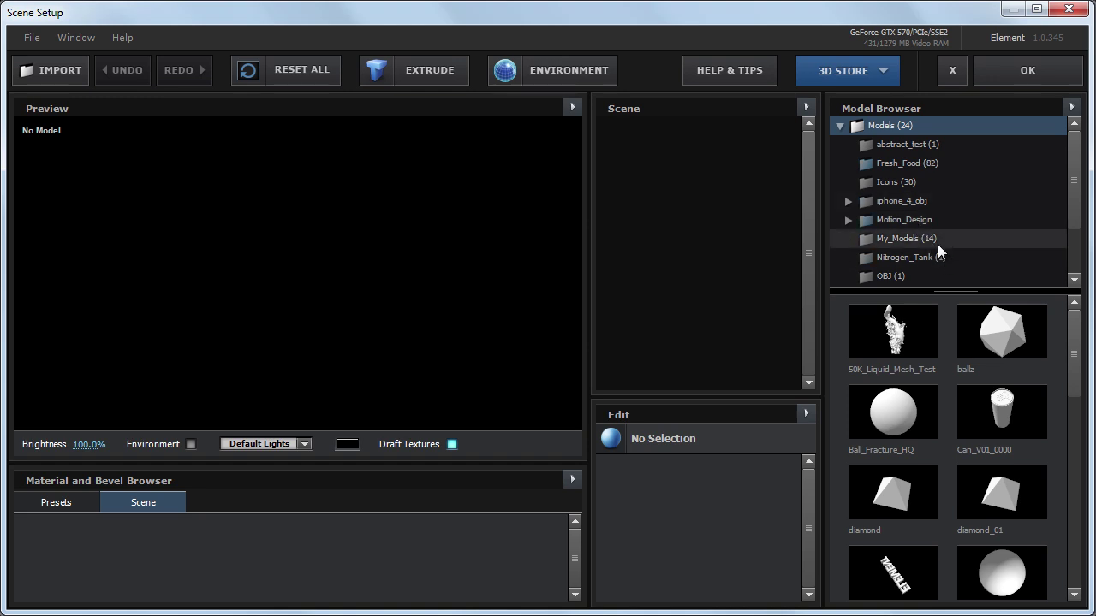
click(880, 242)
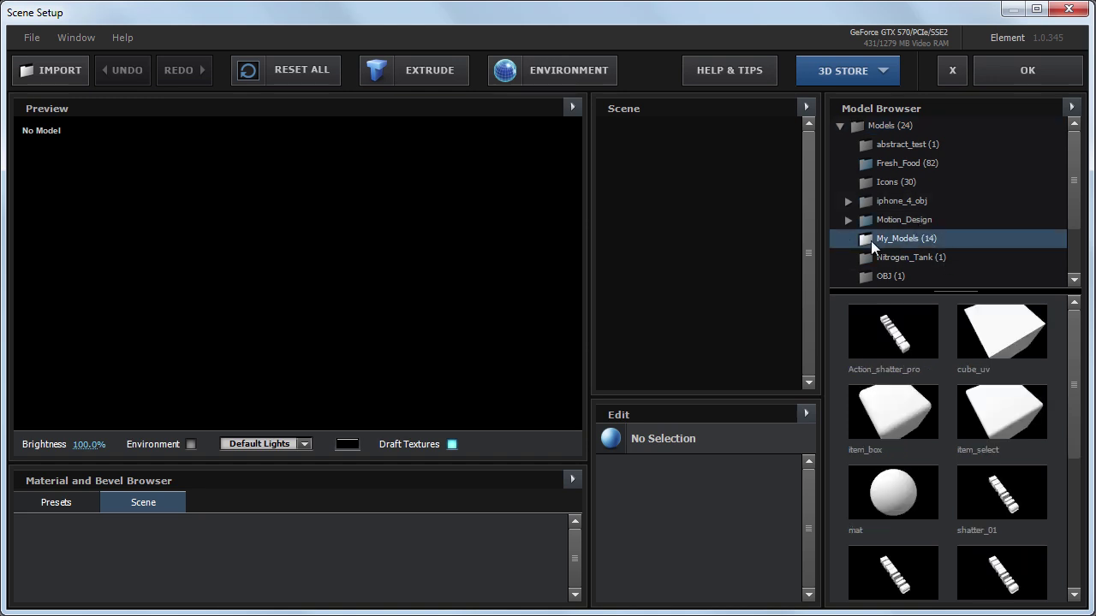
click(1011, 341)
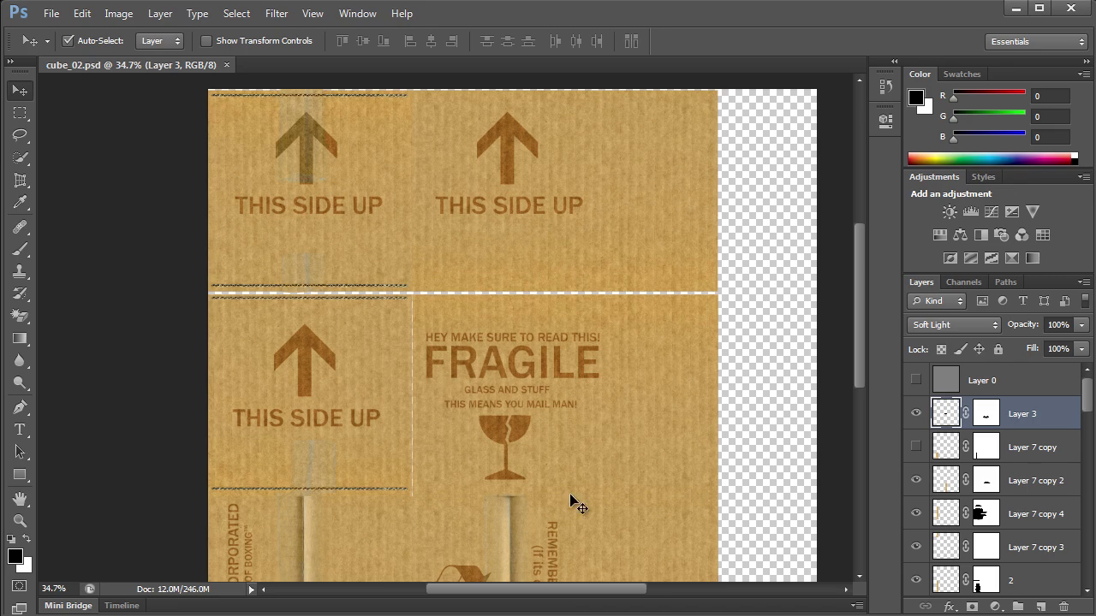
In Photoshop, save a JPEG copy of the box texture as cube_uv.jpg in Materials at quality 12 (Maximum).
click(53, 15)
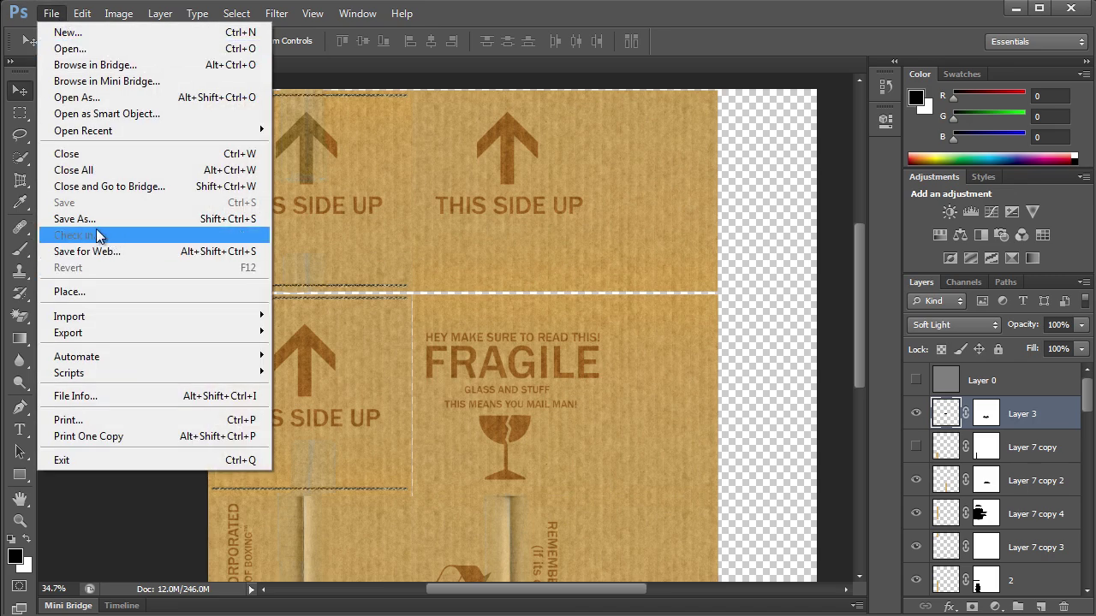
click(94, 219)
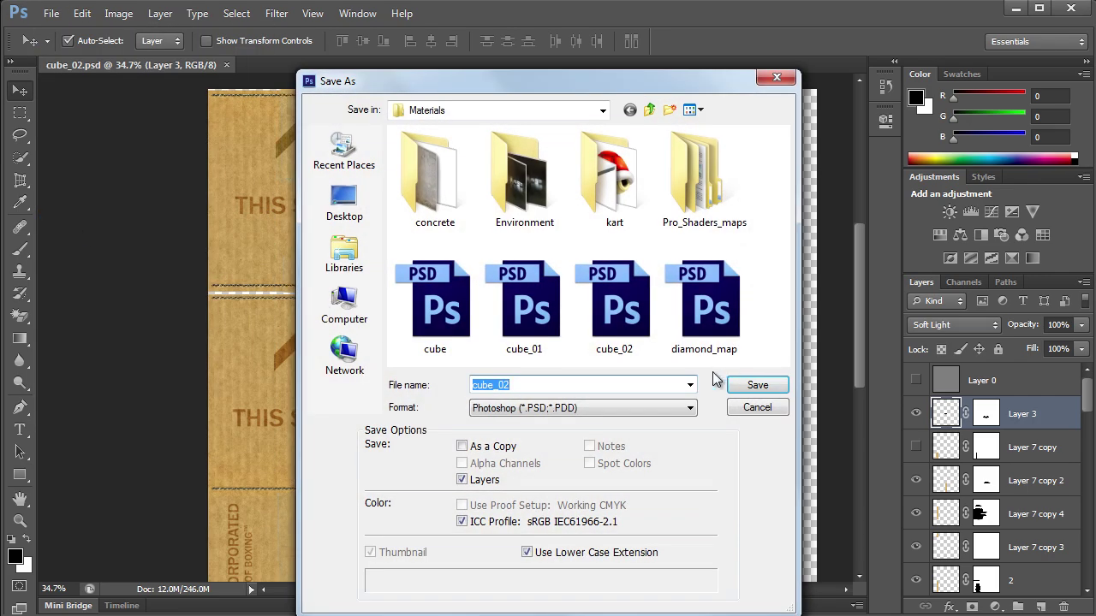
click(524, 408)
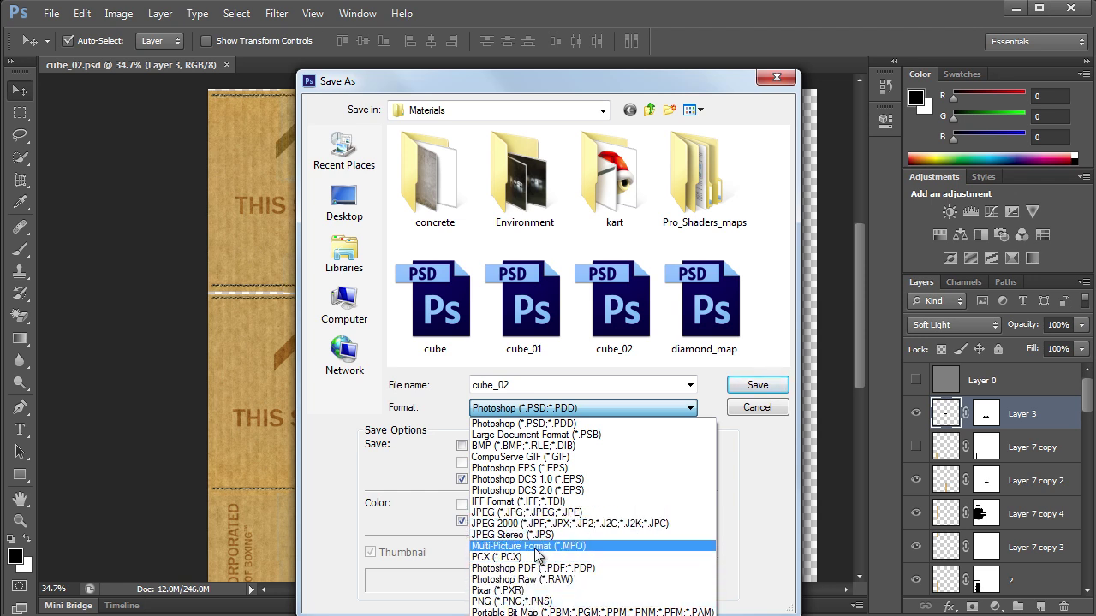
click(524, 514)
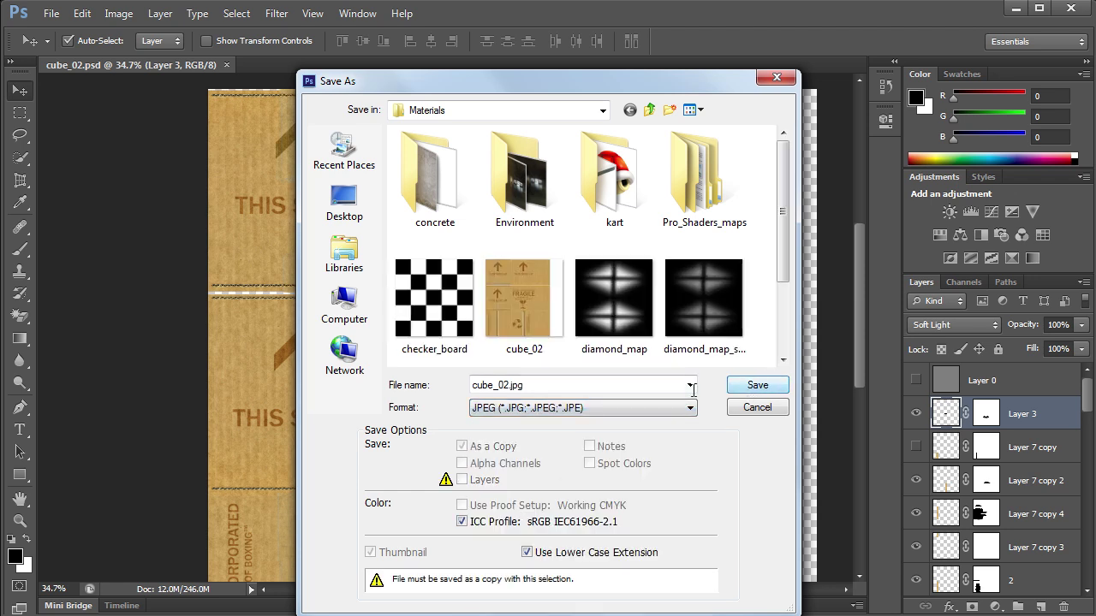
double_click(511, 385)
click(503, 385)
key(BackSpace)
key(BackSpace)
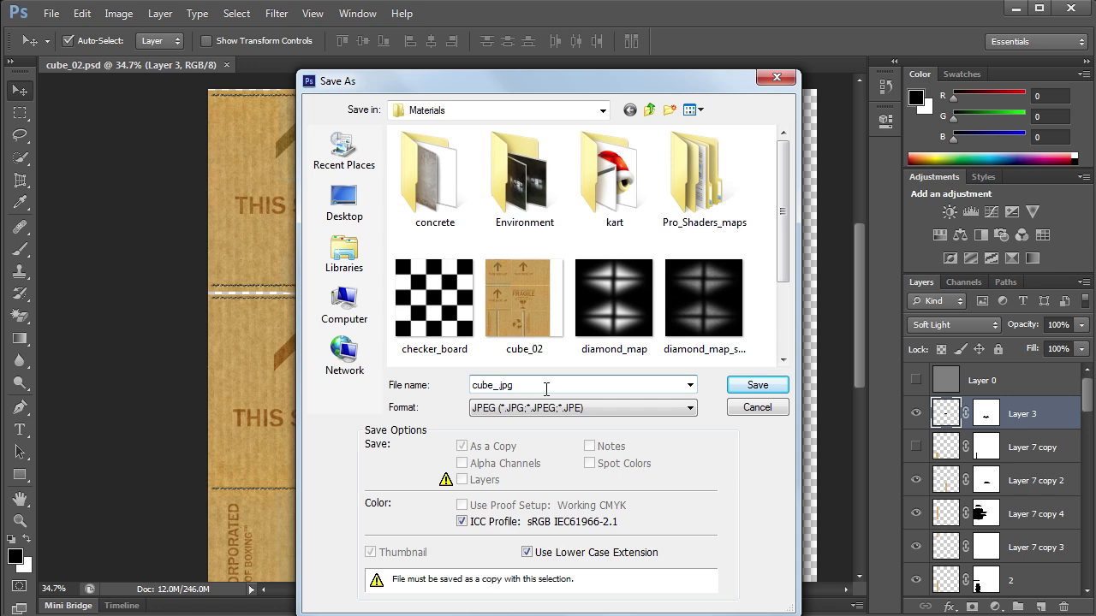
text(uv)
key(Return)
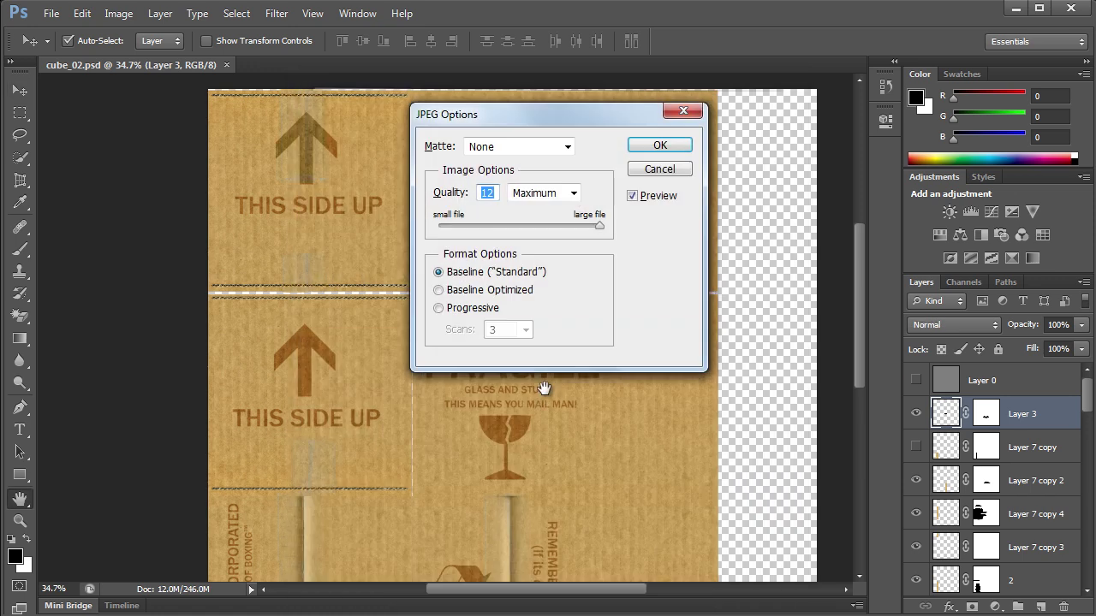
click(657, 145)
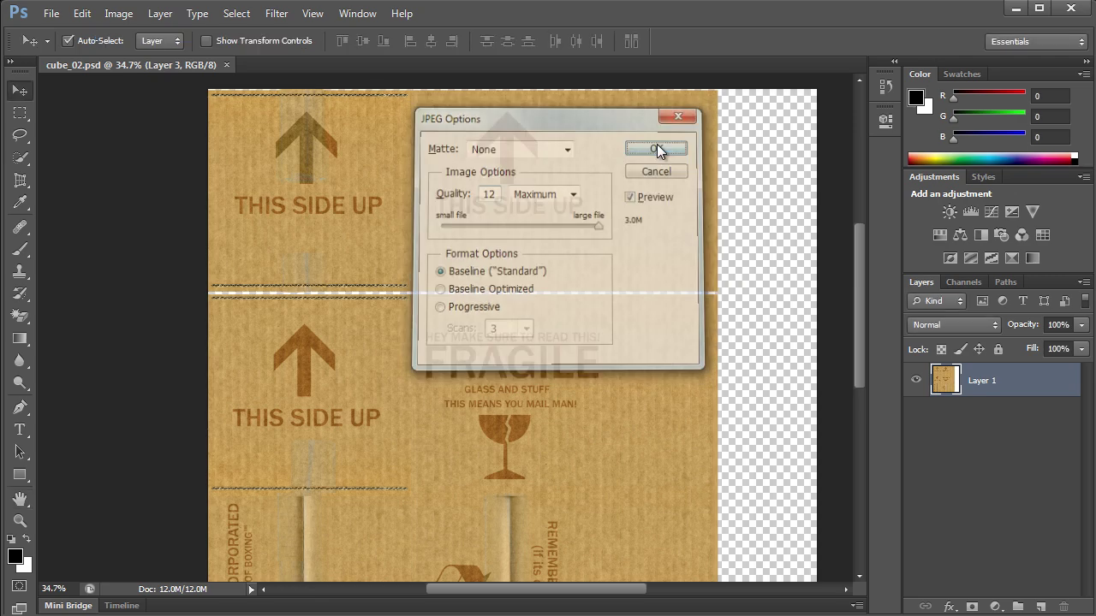
Return to Element's Scene Setup and select the cube_uv model's Mat material for editing.
click(1013, 9)
drag(428, 171, 391, 220)
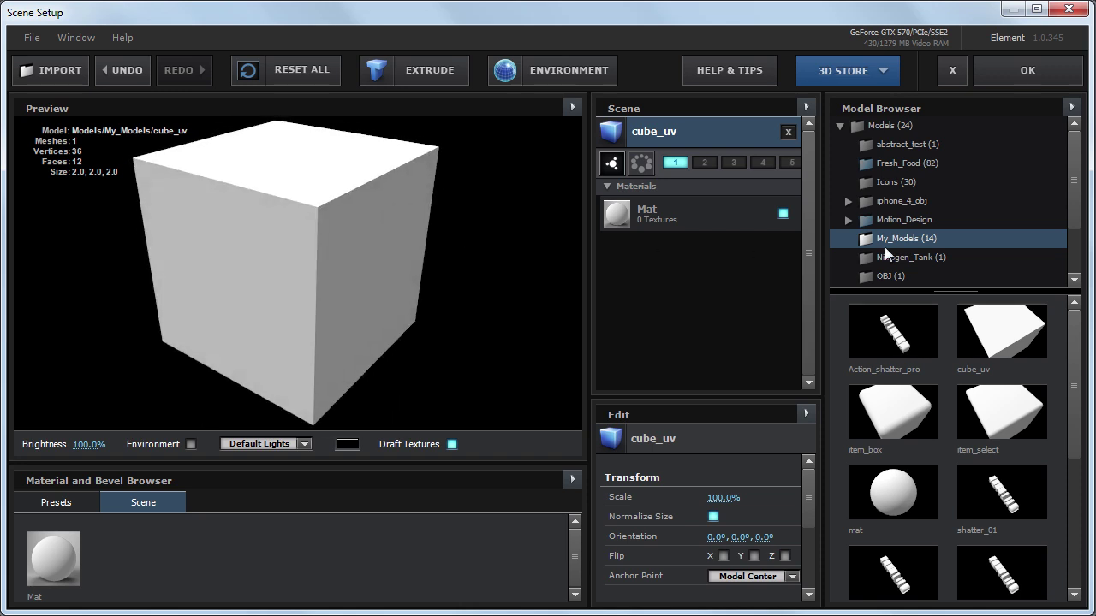
click(669, 217)
drag(304, 220, 407, 319)
drag(404, 288, 392, 312)
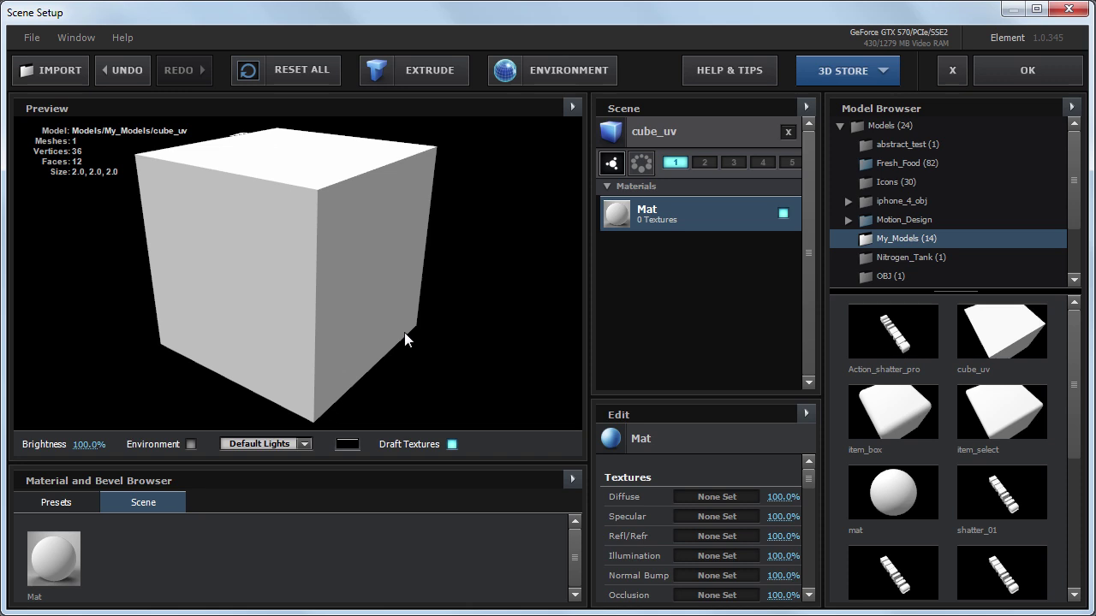
Load the cube_02 image from the Materials folder as the Diffuse texture of Mat.
click(698, 496)
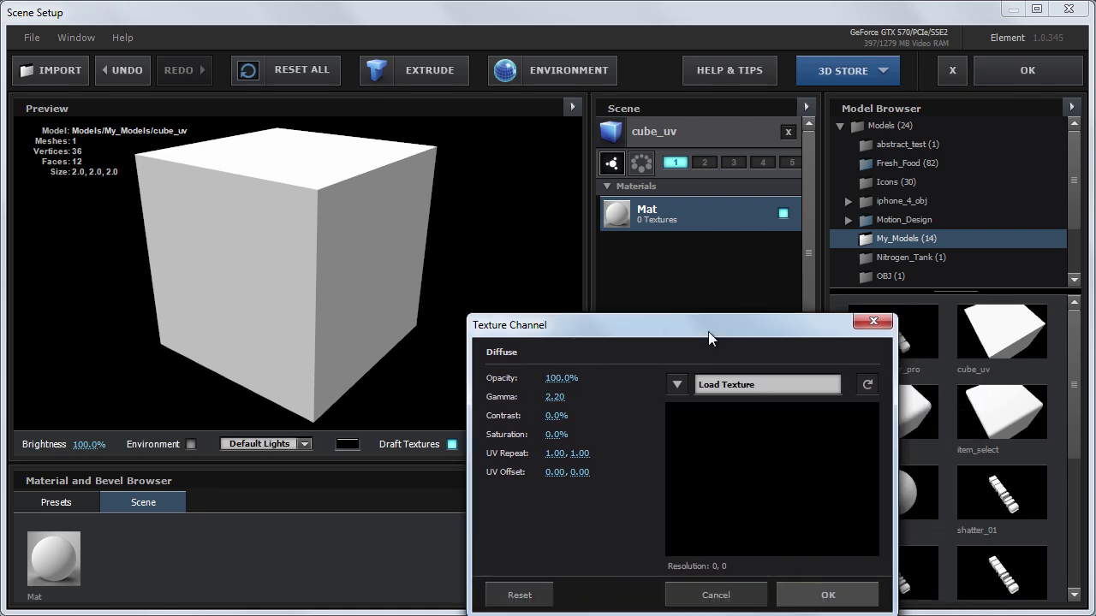
click(657, 331)
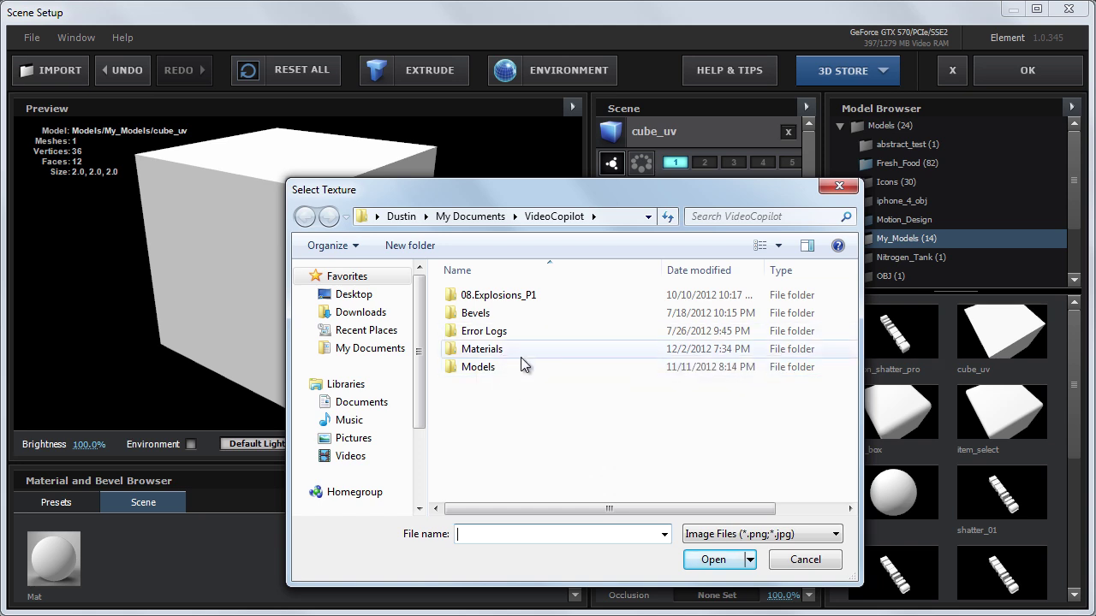
double_click(490, 349)
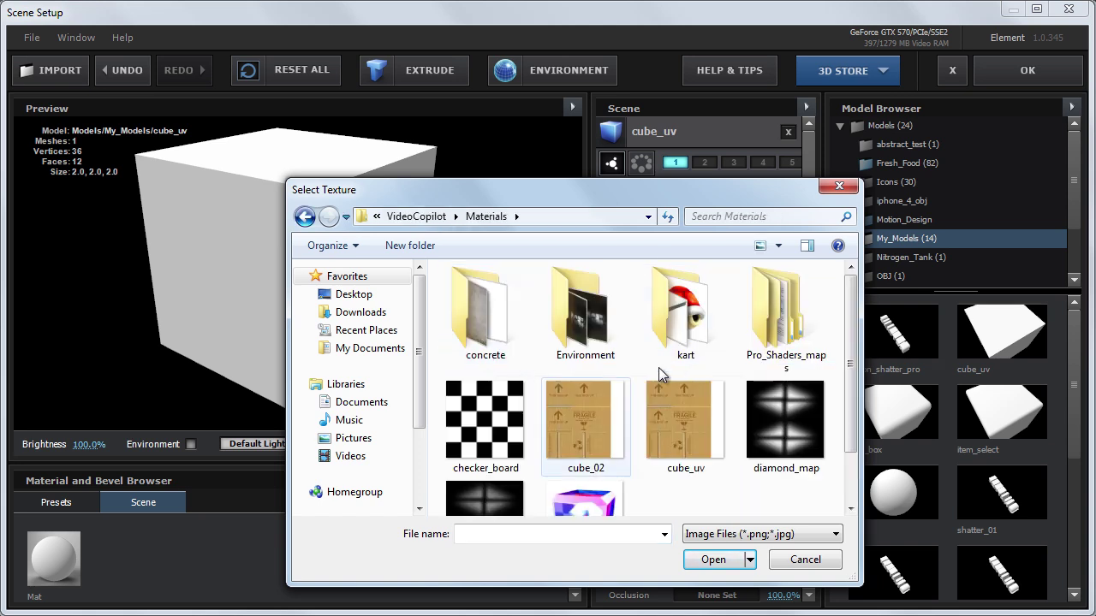
scroll(852, 304, down, 2)
click(615, 351)
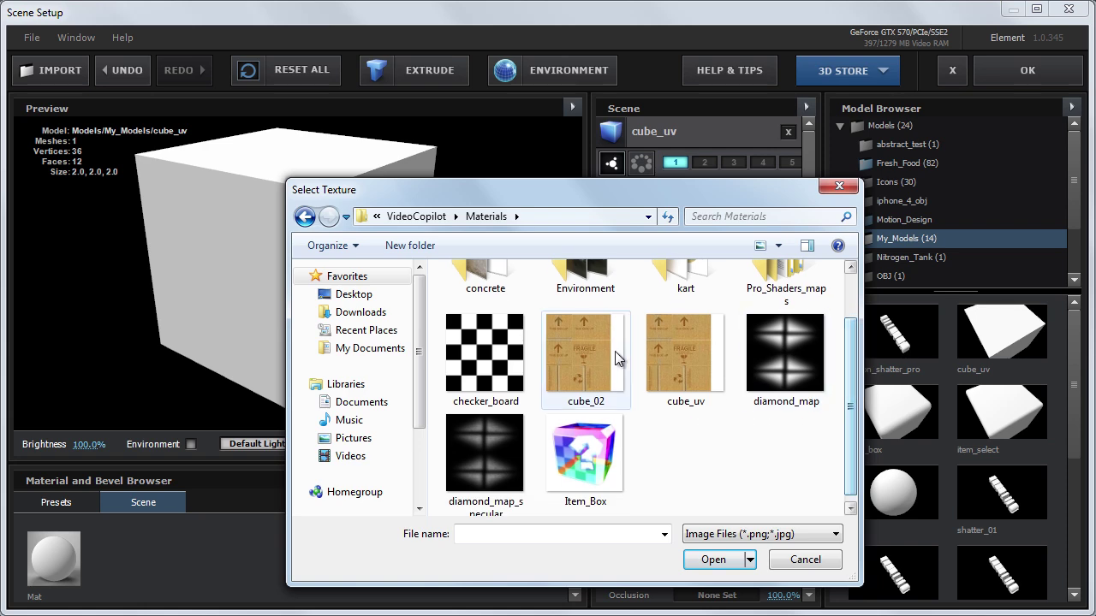
click(712, 565)
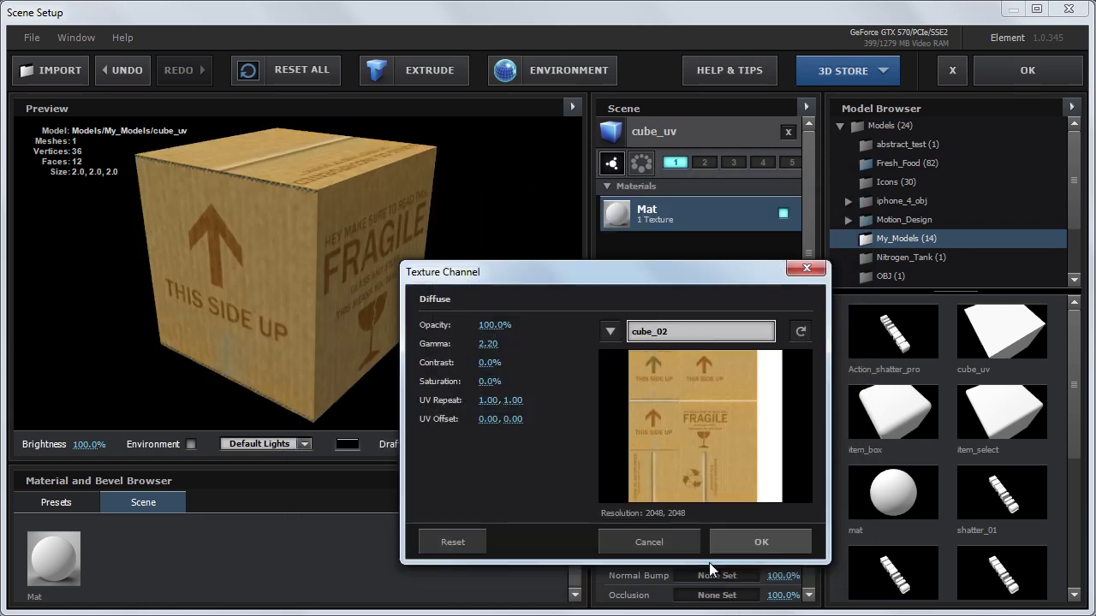
click(758, 539)
Turn off Draft Textures and inspect the textured box from its top, sides and underside in the preview.
drag(192, 189, 282, 292)
drag(395, 362, 414, 338)
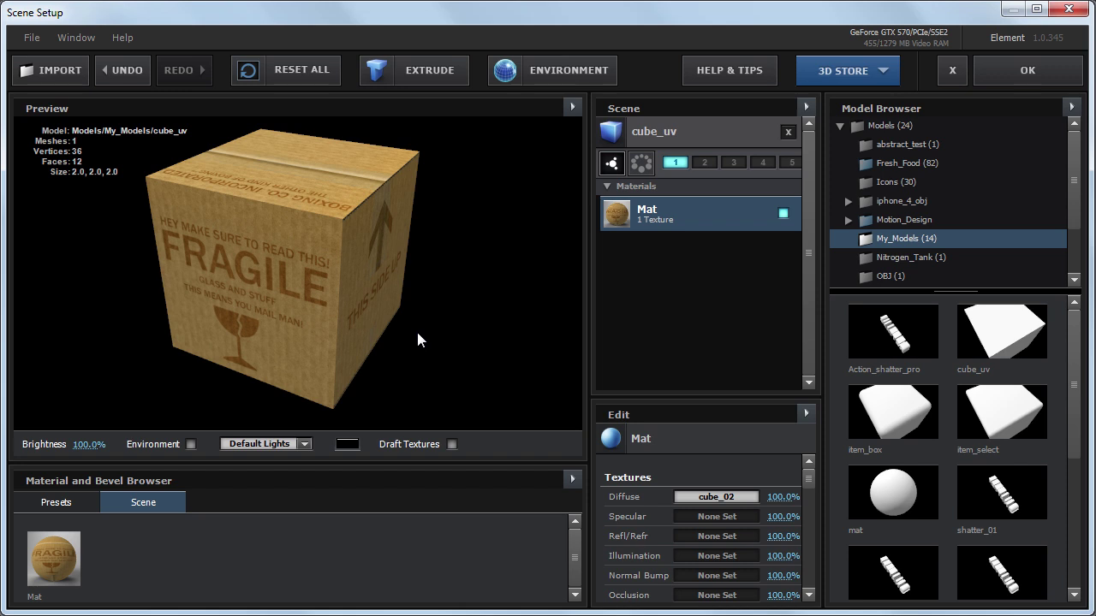
drag(423, 336, 321, 318)
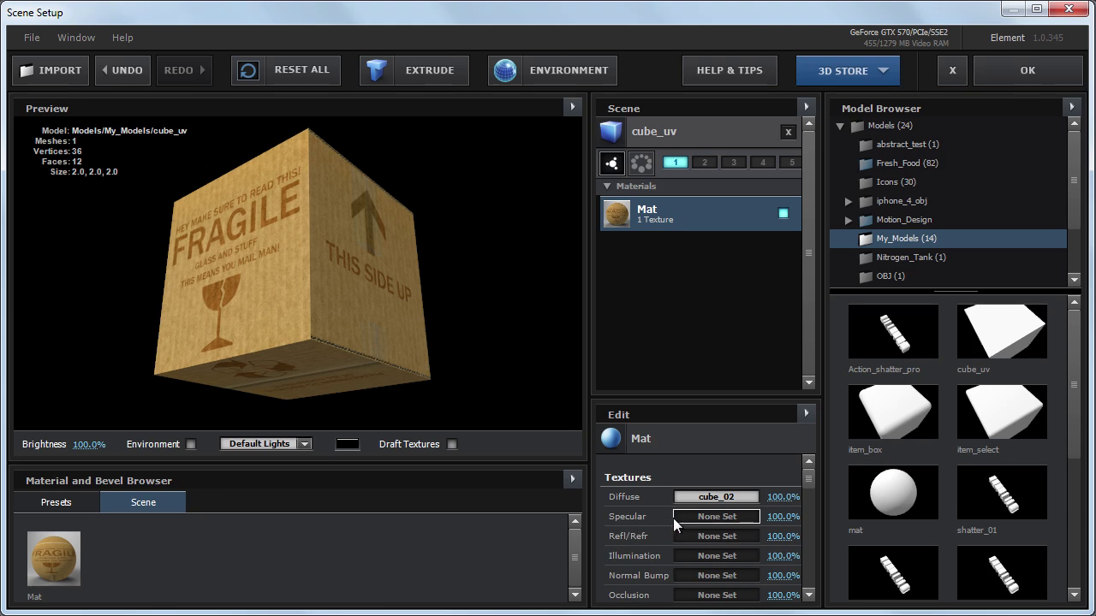
scroll(654, 515, down, 2)
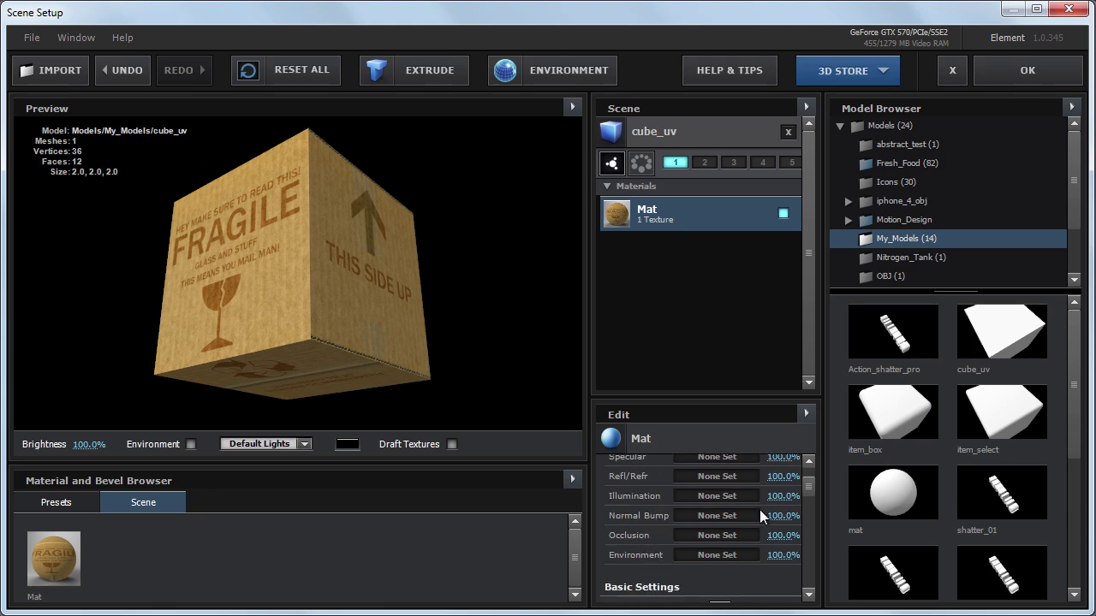
Check the box from several angles and copy the cube_02 texture from Mat's Diffuse channel to its Specular channel.
drag(383, 326, 347, 199)
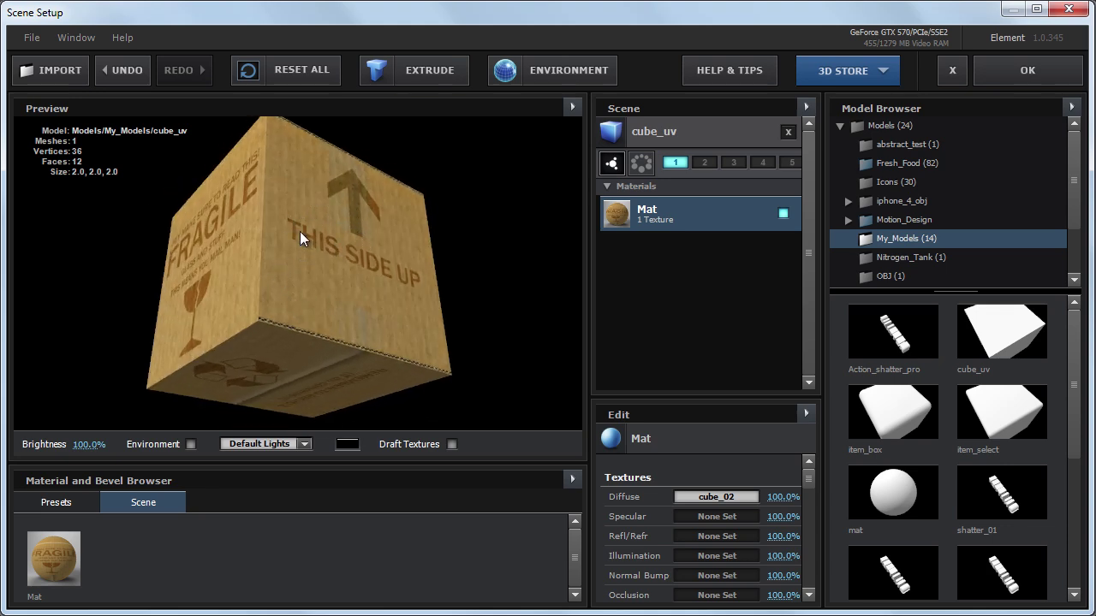
drag(374, 264, 334, 333)
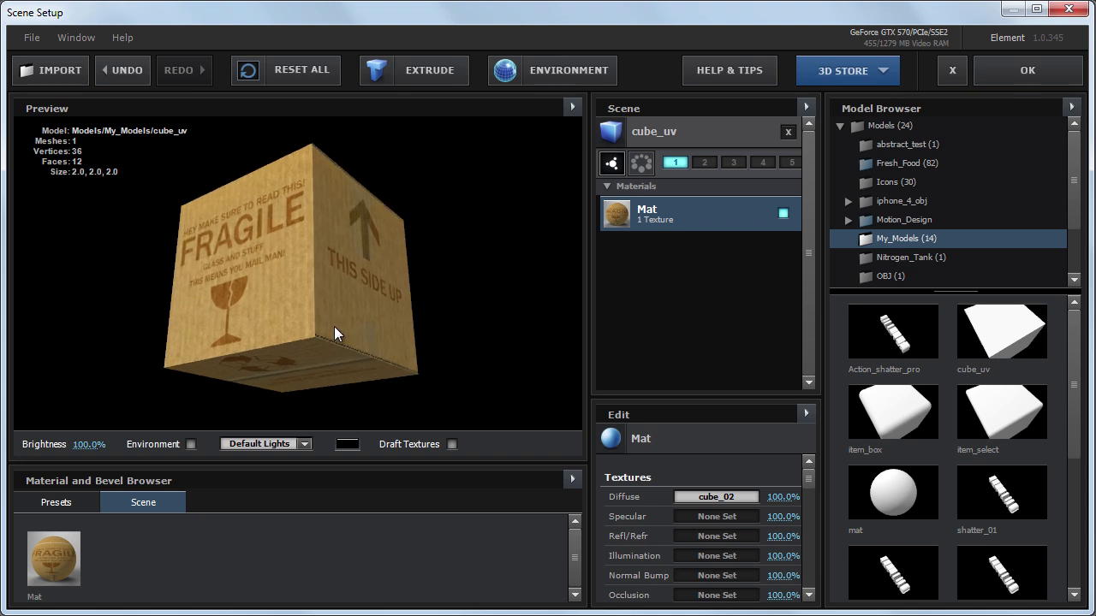
key(ctrl+z)
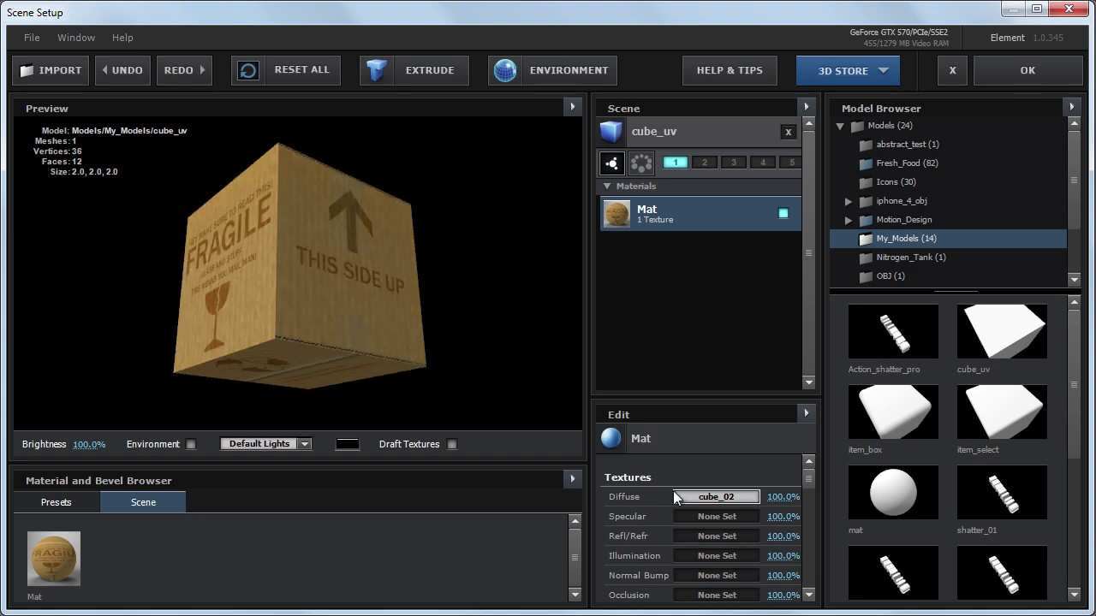
right_click(691, 500)
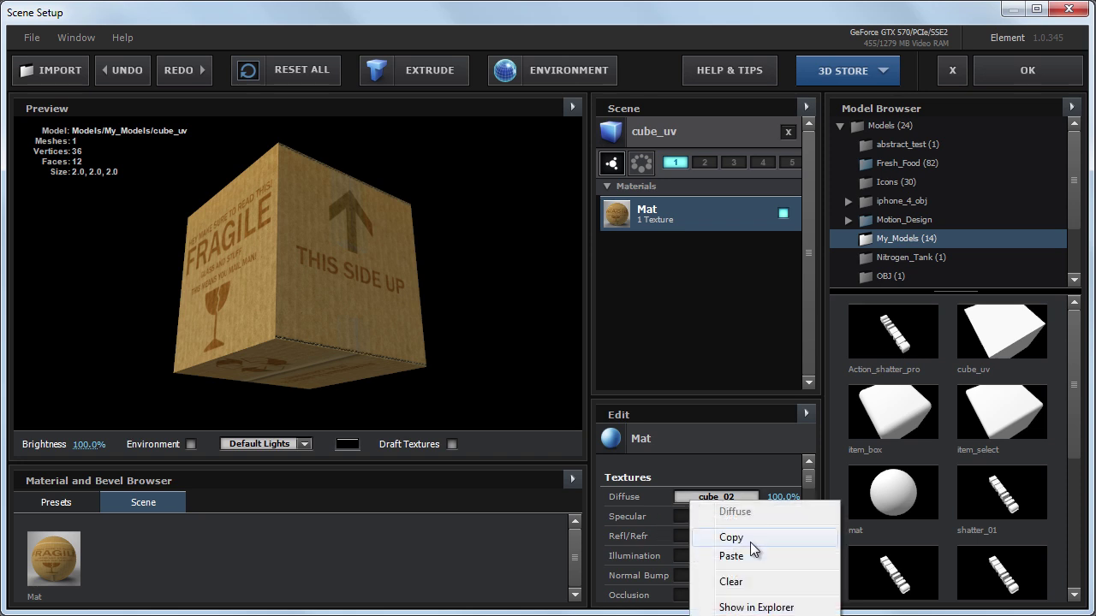
click(750, 542)
right_click(693, 519)
click(764, 580)
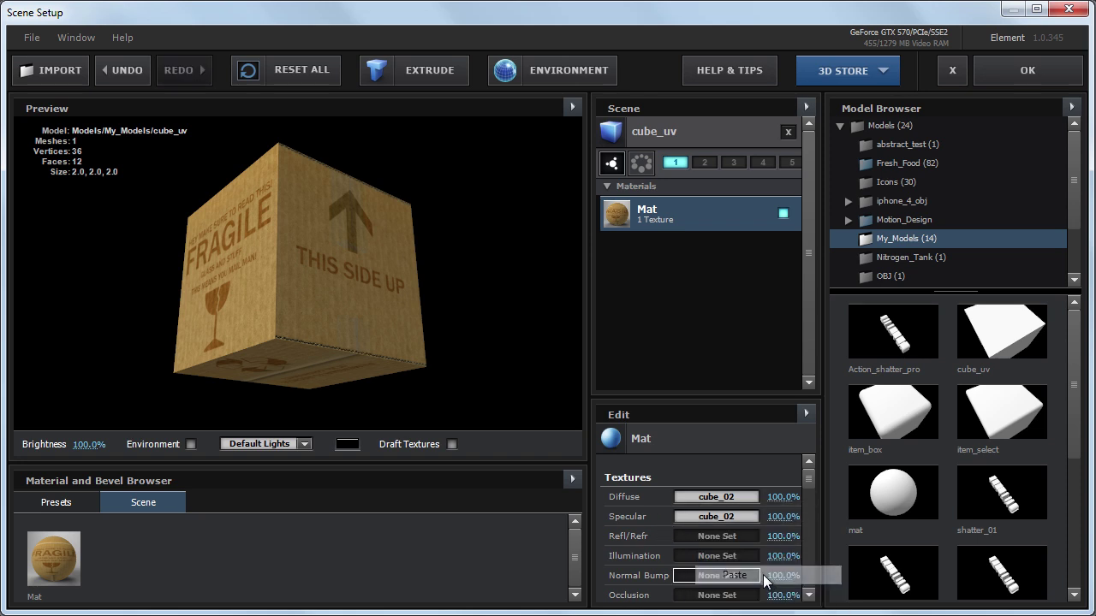
Desaturate Mat's Specular texture to -100% and raise its Contrast to 35%.
click(708, 515)
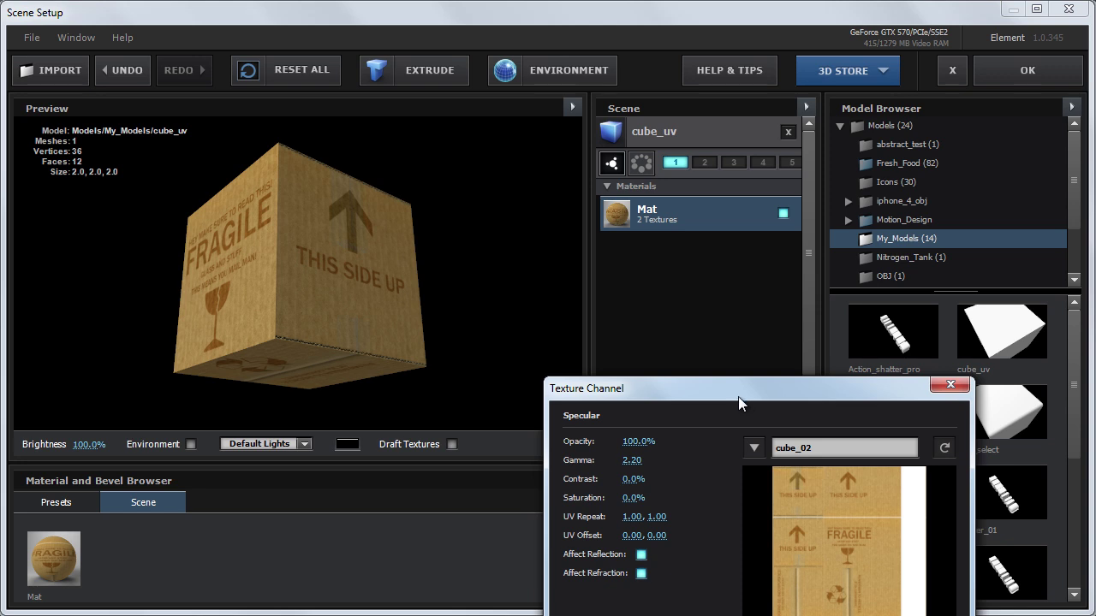
drag(738, 397, 656, 282)
drag(565, 382, 438, 398)
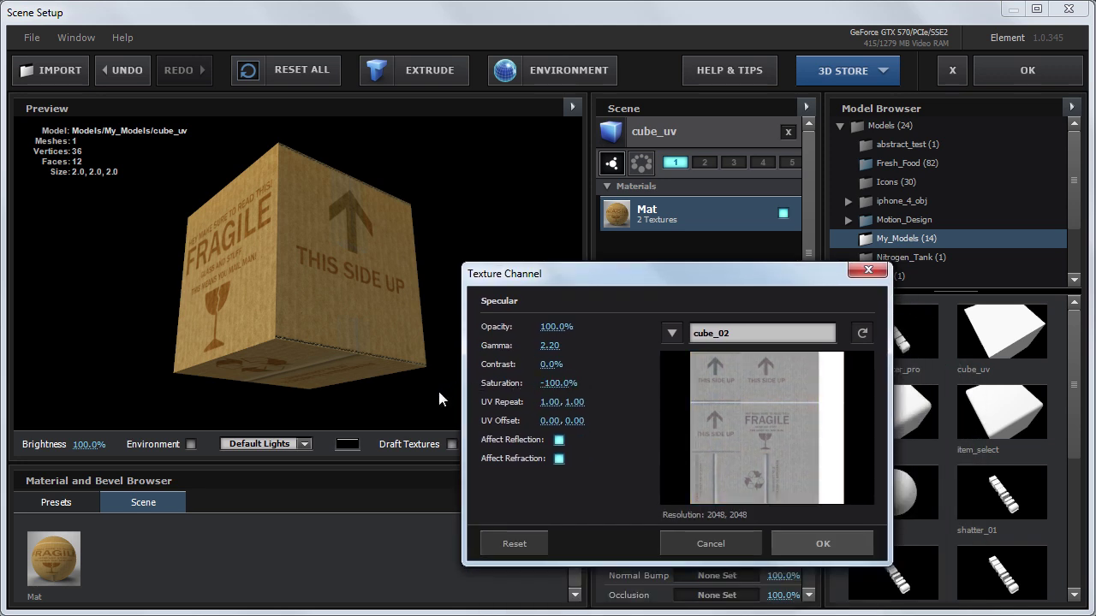
drag(551, 364, 590, 368)
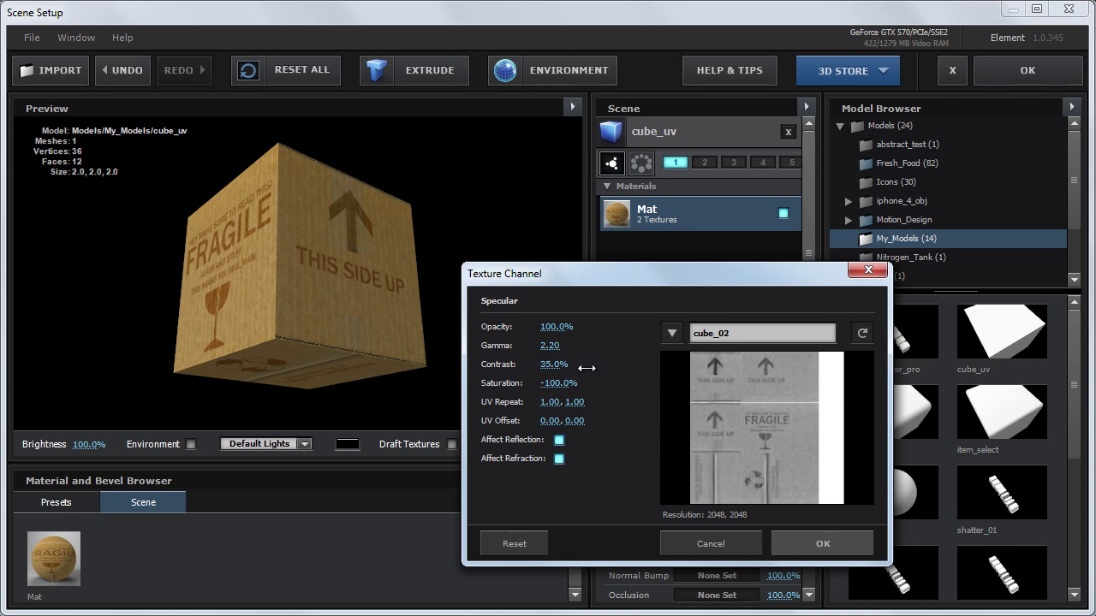
click(824, 543)
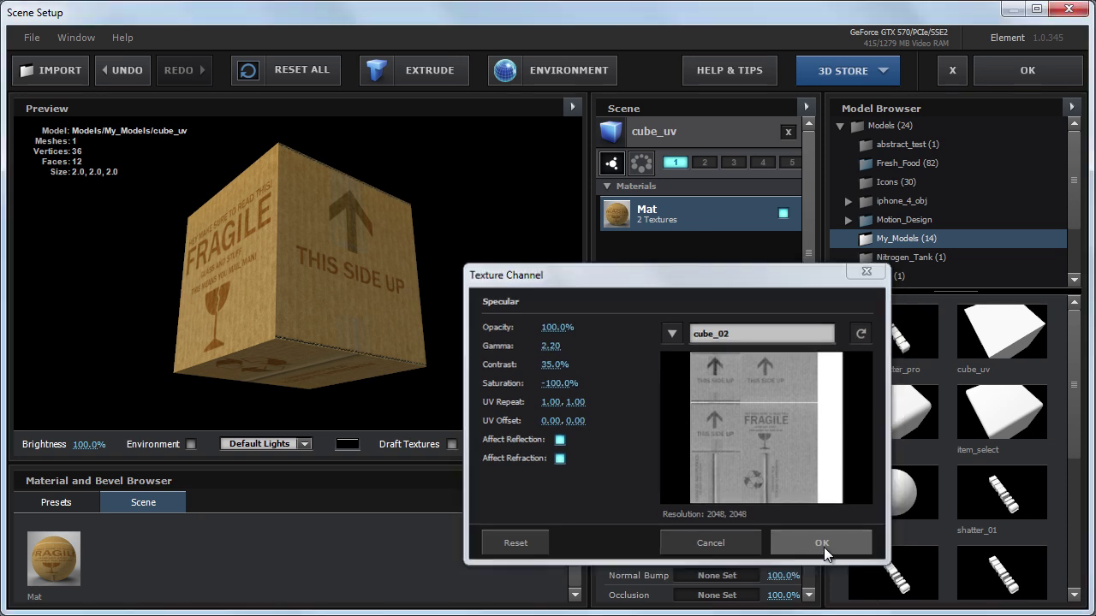
Set Mat's Specular to 1.13 and Shininess to 0.44, and apply the scene to the composition.
drag(361, 342, 387, 341)
scroll(758, 544, down, 5)
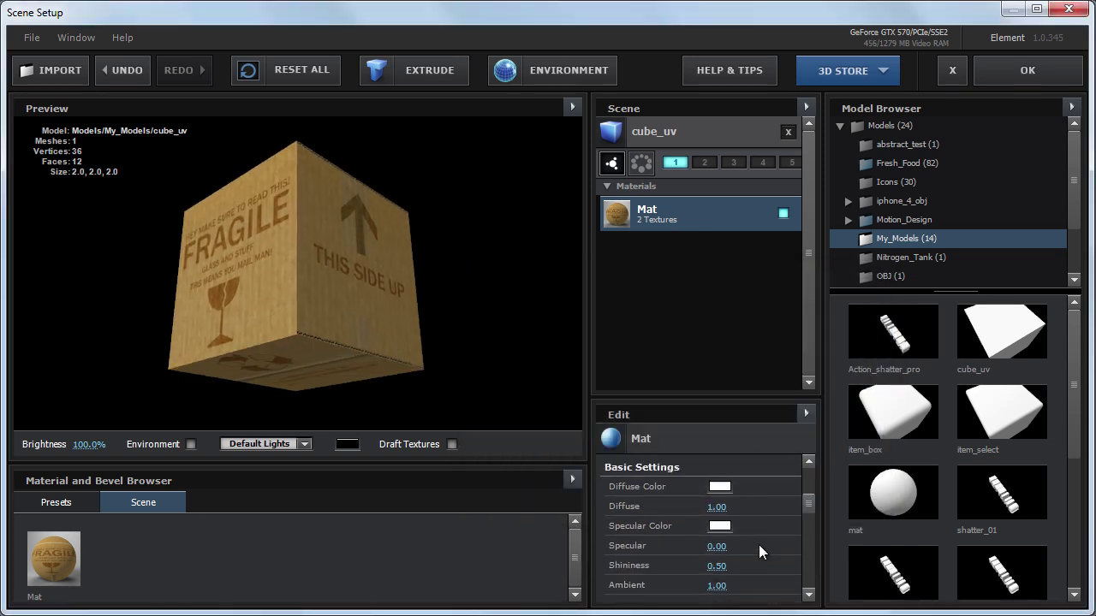
drag(717, 549, 812, 548)
drag(334, 343, 292, 420)
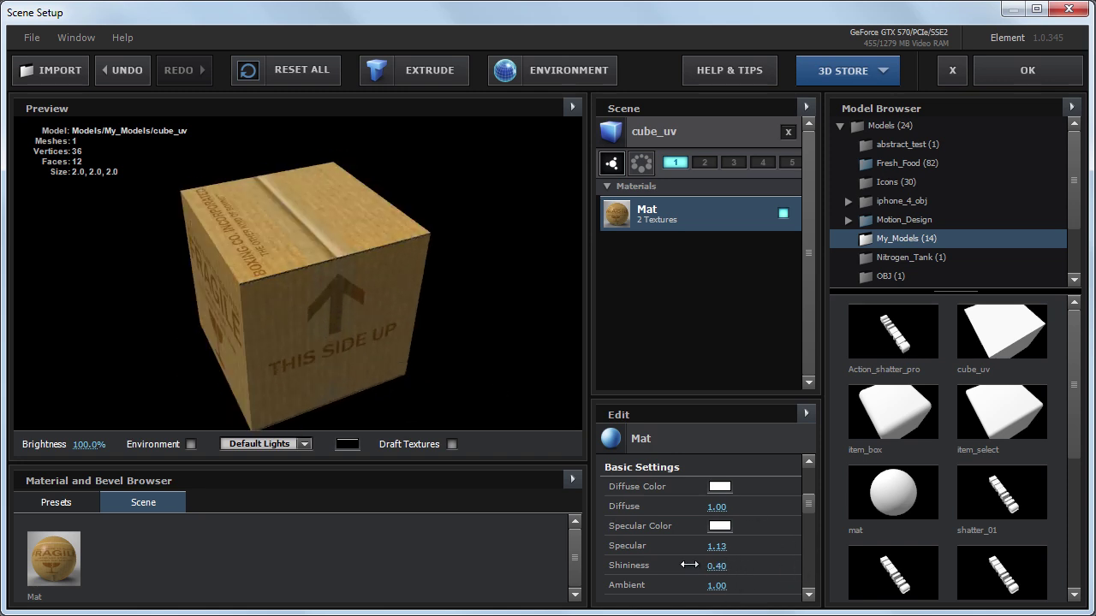
mouse_move(717, 566)
mouse_down()
mouse_move(738, 568)
mouse_move(709, 574)
mouse_up()
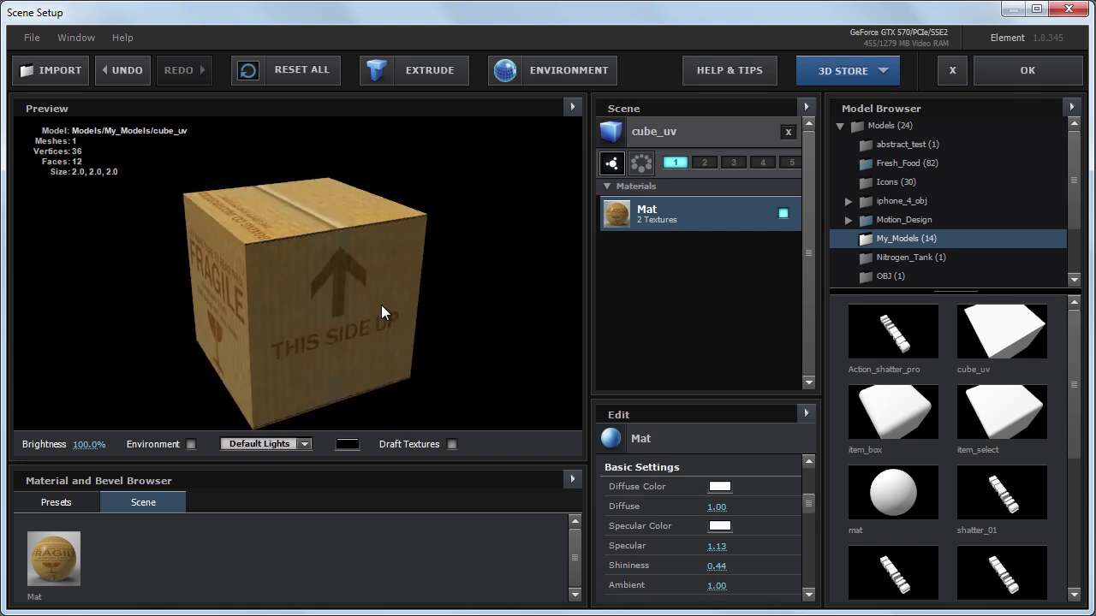
click(1027, 71)
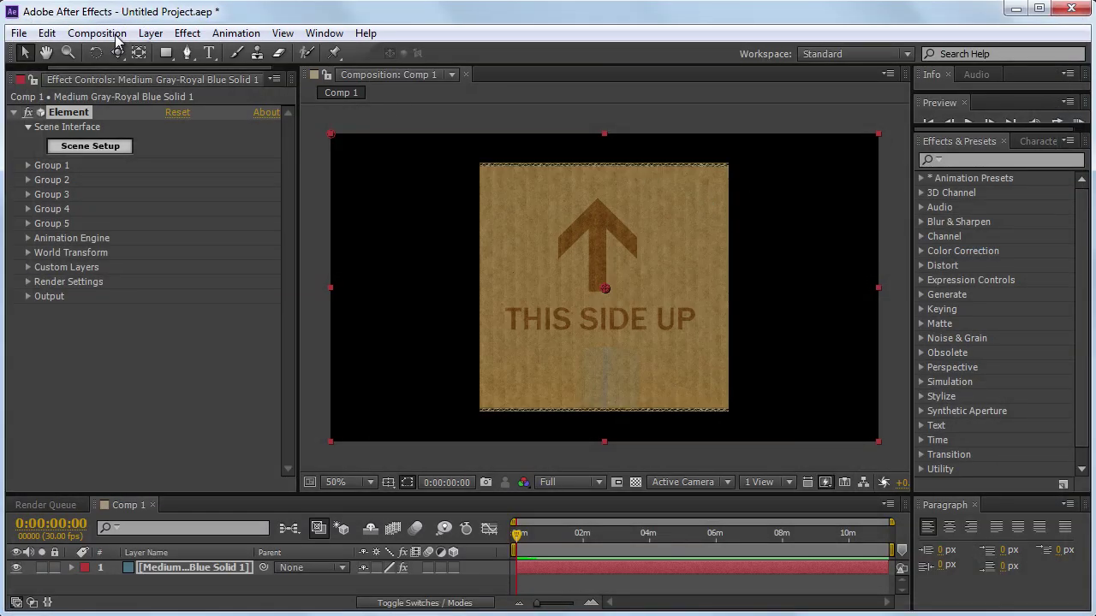
Add a two-node camera with a 52.50 mm focal length to Comp 1.
click(111, 34)
mouse_move(151, 33)
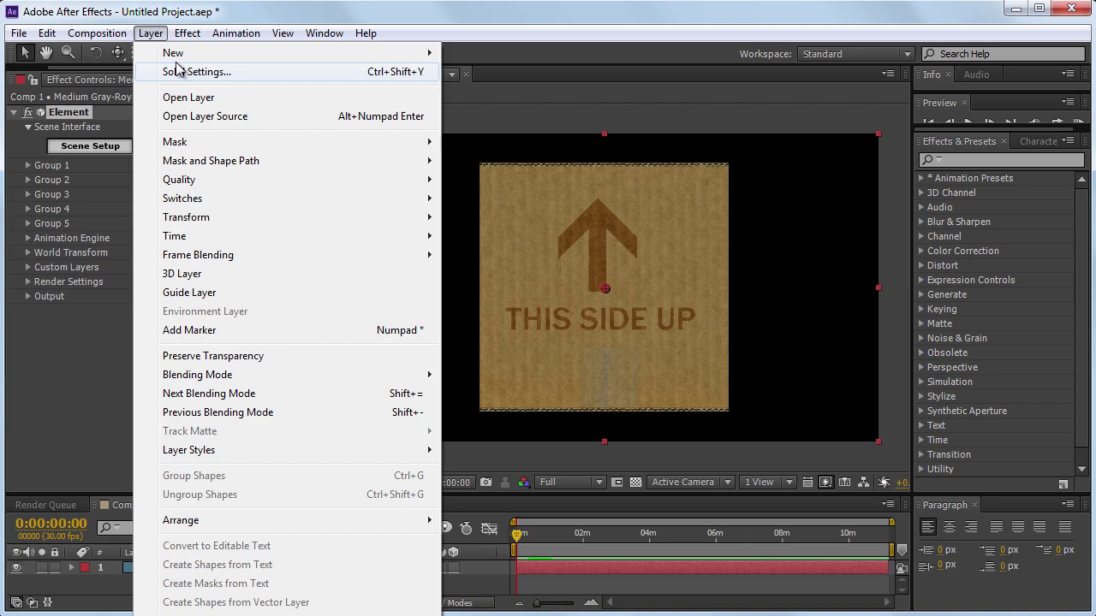
mouse_move(184, 54)
click(518, 116)
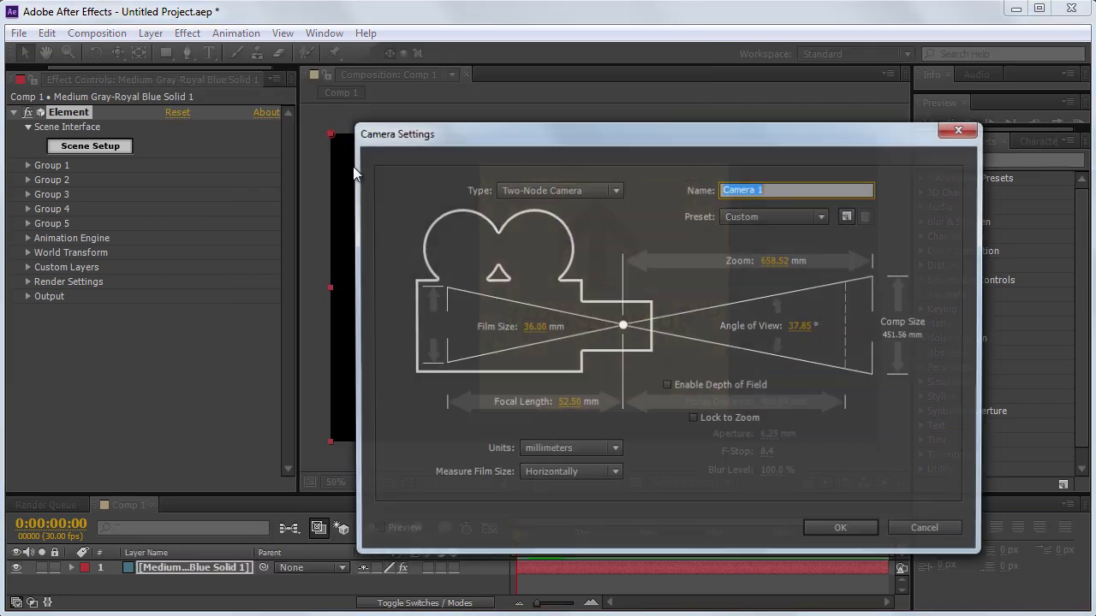
click(860, 532)
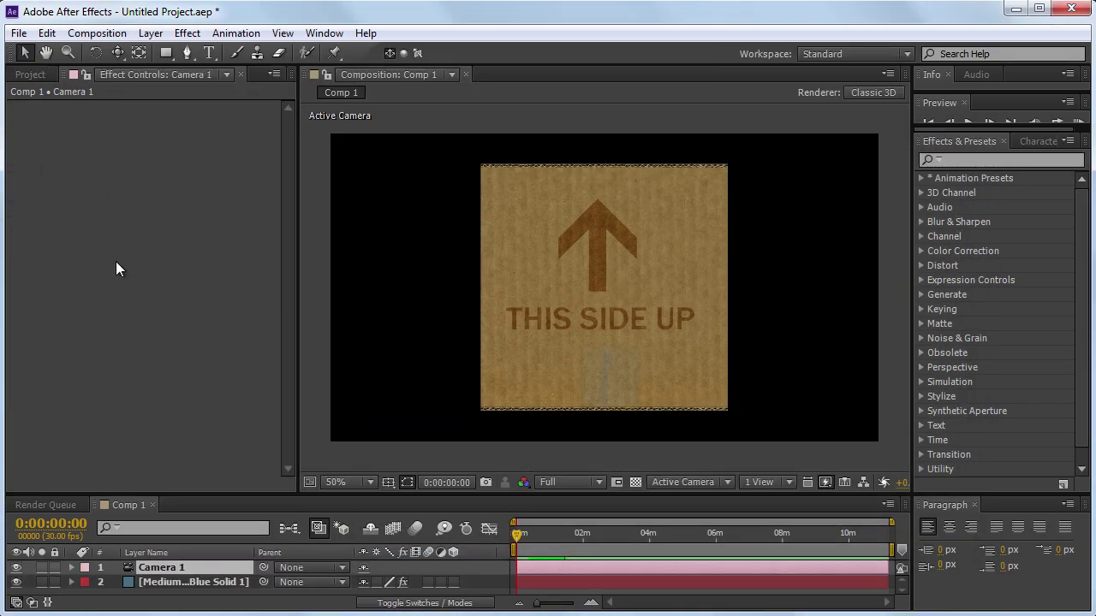
In the Element effect's Group 1 Particle Replicator, set Replicator Shape to Sphere and Particle Count to 9.
click(190, 583)
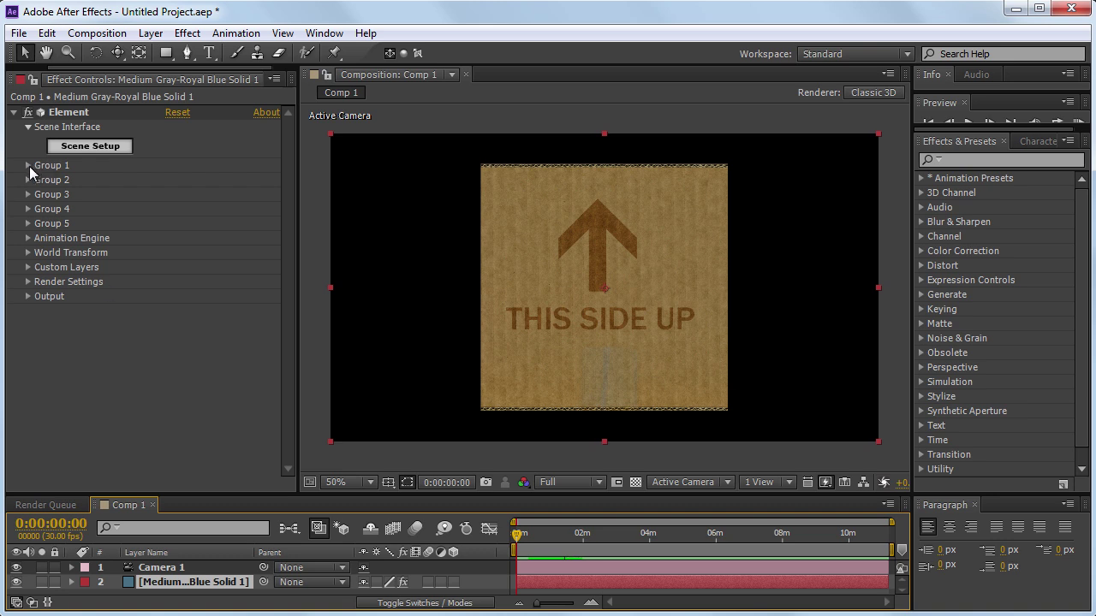
click(27, 165)
click(42, 180)
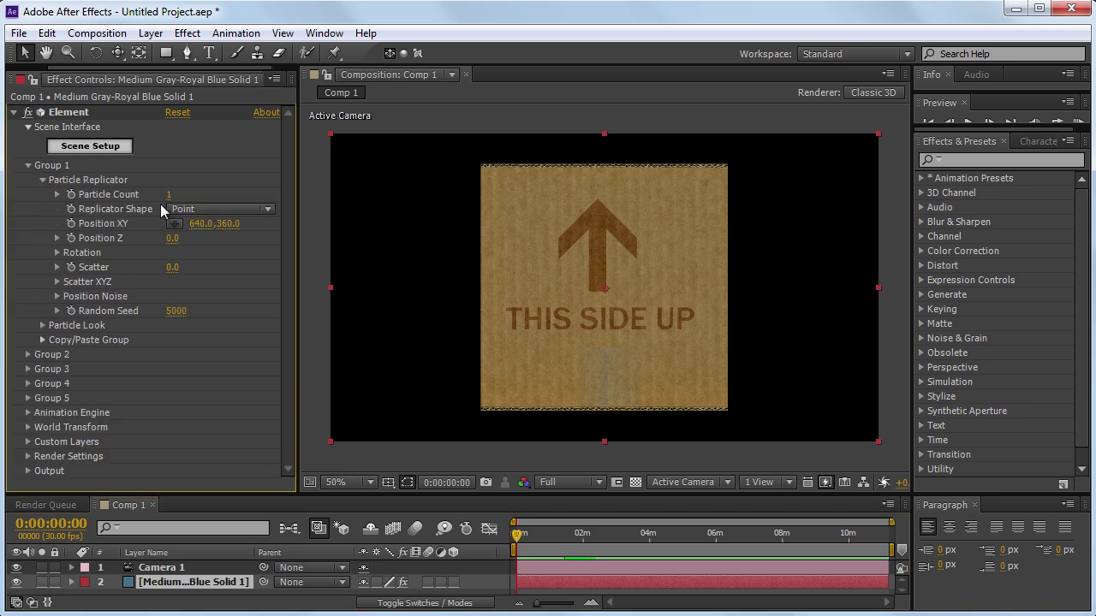
click(205, 209)
click(238, 284)
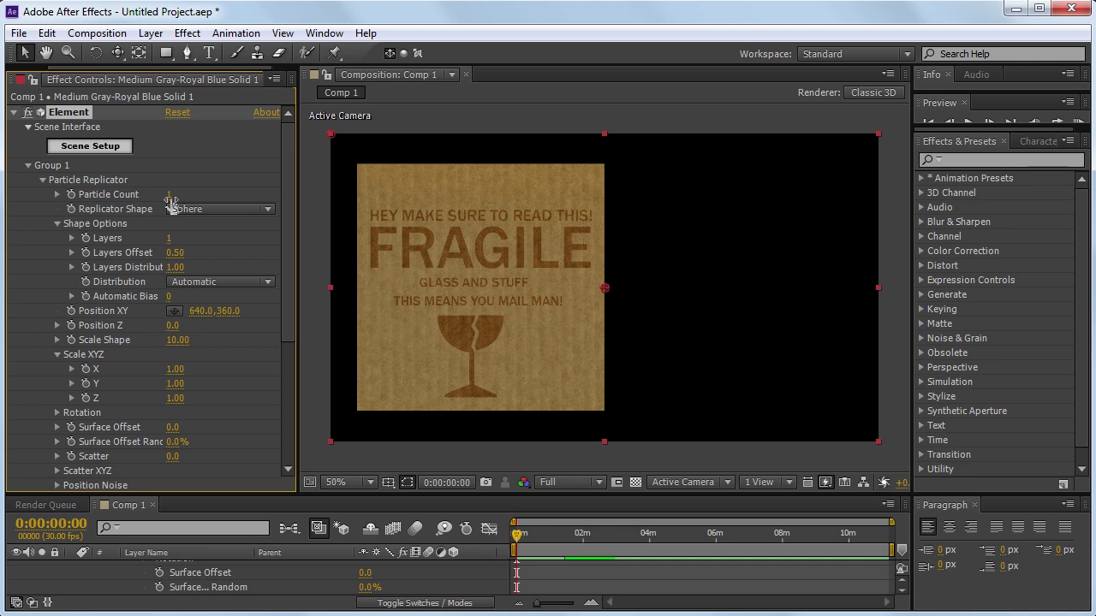
mouse_move(172, 204)
mouse_down()
mouse_move(179, 195)
mouse_move(162, 200)
mouse_up()
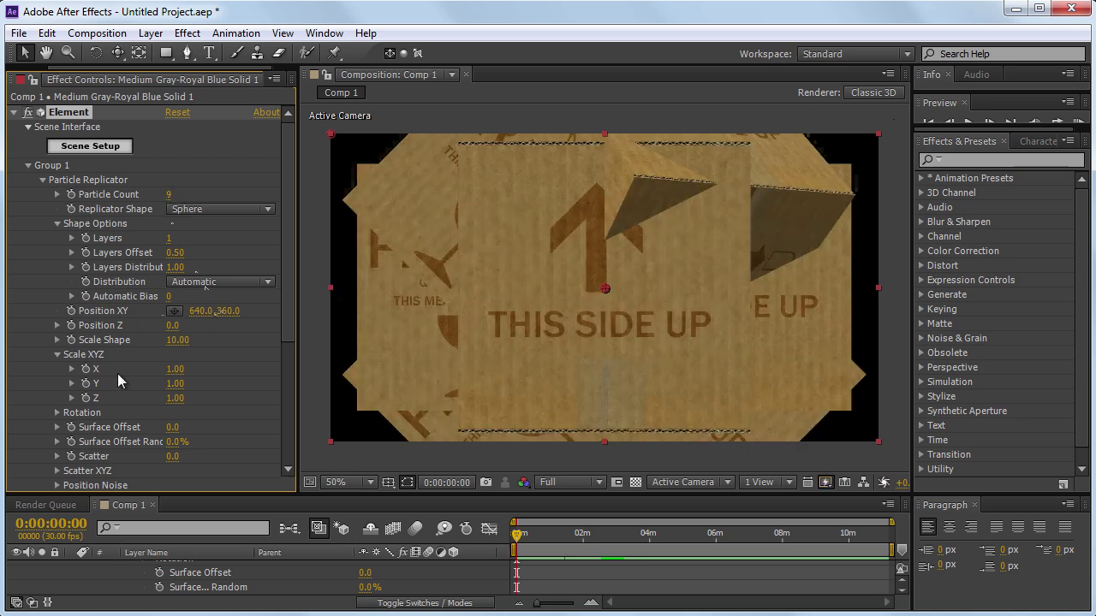
Reduce the Group 1 particle size to 5.44 in Particle Look.
scroll(60, 440, down, 2)
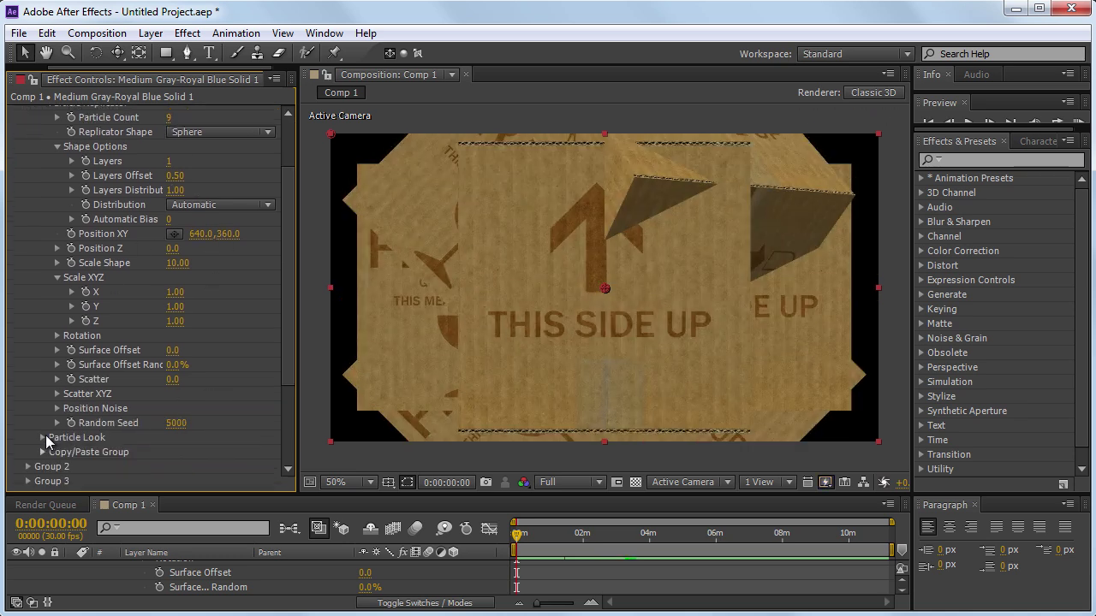
click(43, 435)
scroll(45, 434, down, 1)
drag(182, 415, 134, 409)
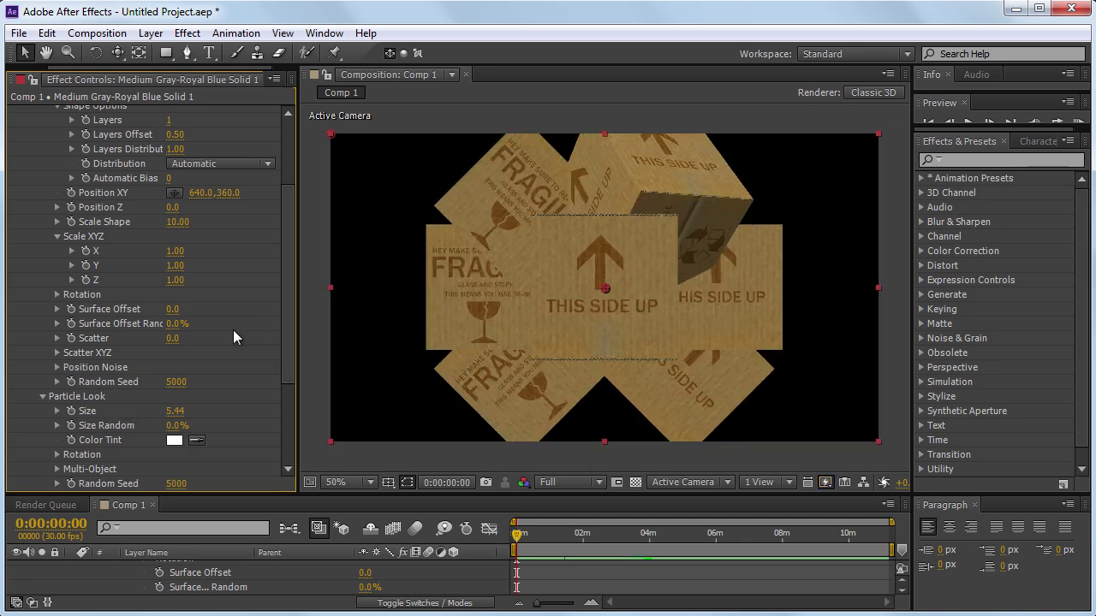
Set the particles' Rotation Random to 61° and pull the camera back until all the boxes fit in the frame.
scroll(157, 386, down, 3)
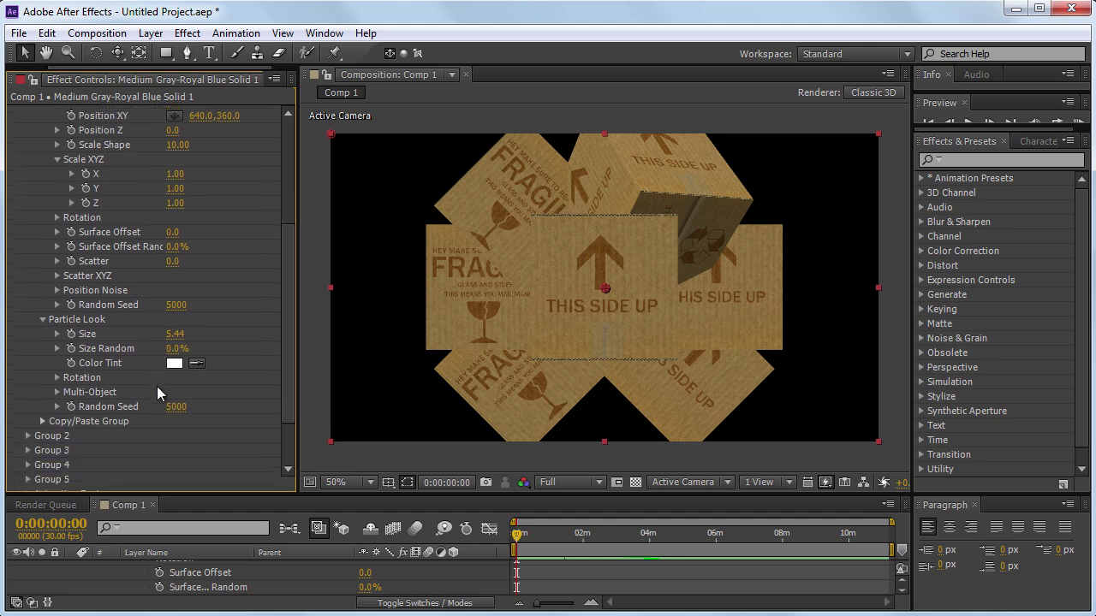
click(57, 378)
drag(186, 447, 324, 396)
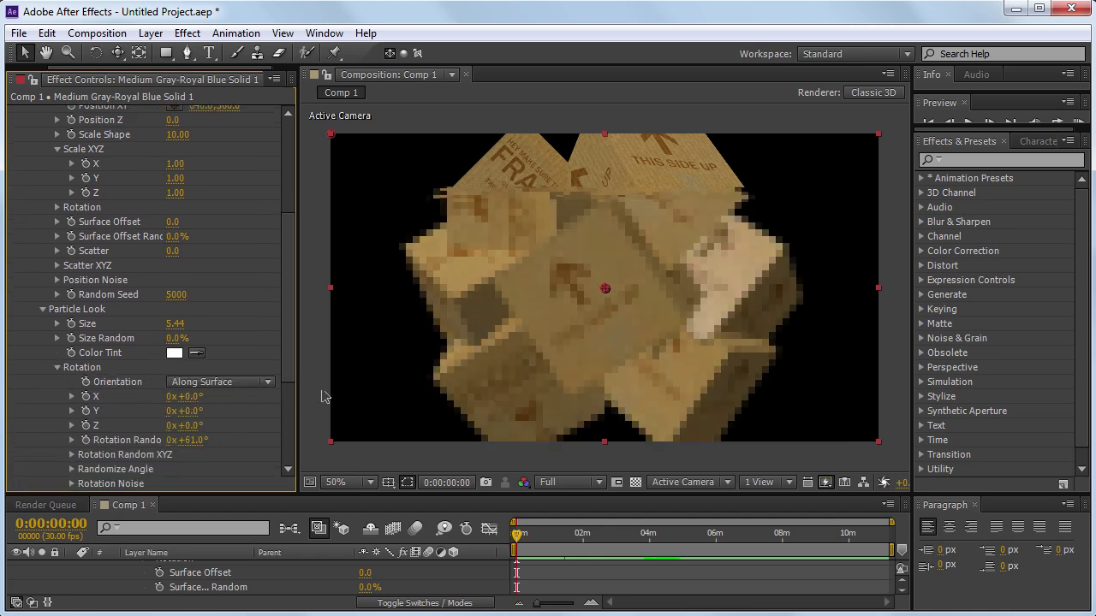
key(c)
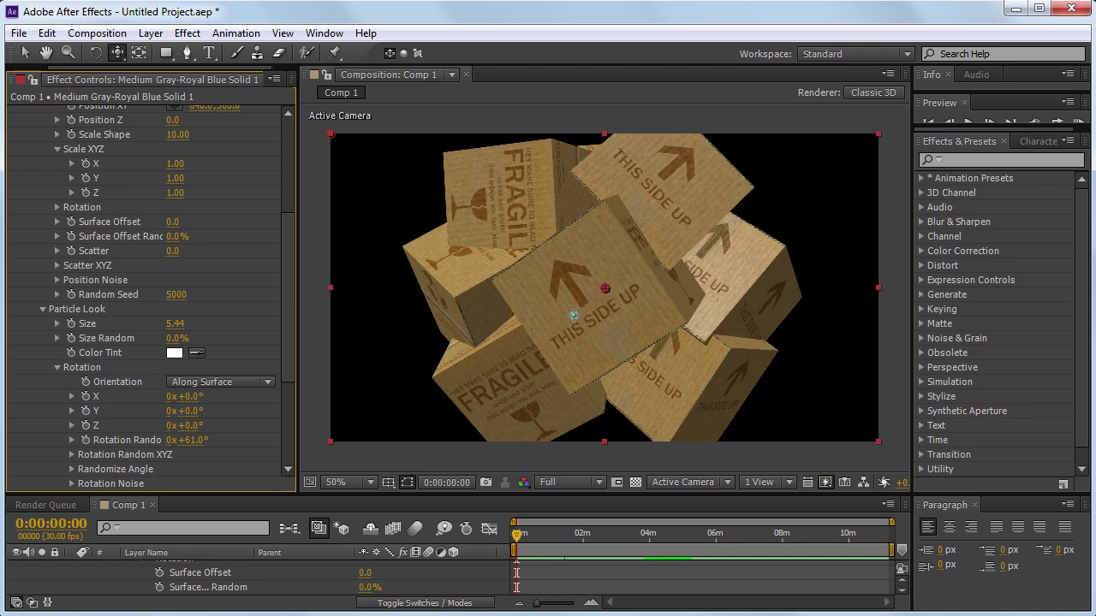
drag(612, 267, 623, 363)
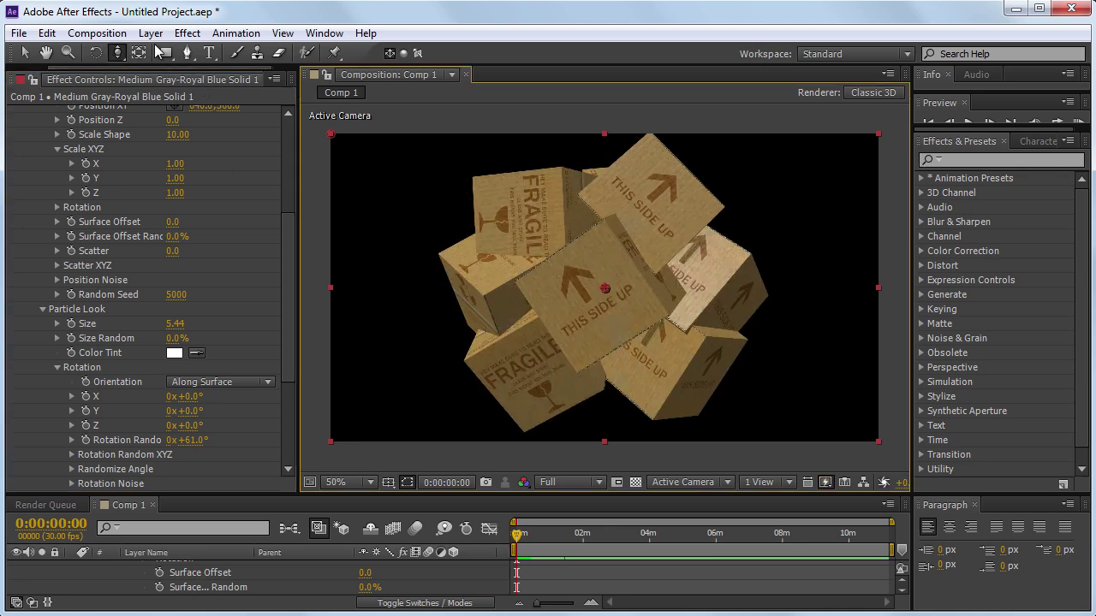
Add an ambient light to the composition and lower its intensity to 52%.
key(ctrl+alt+shift+l)
key(Return)
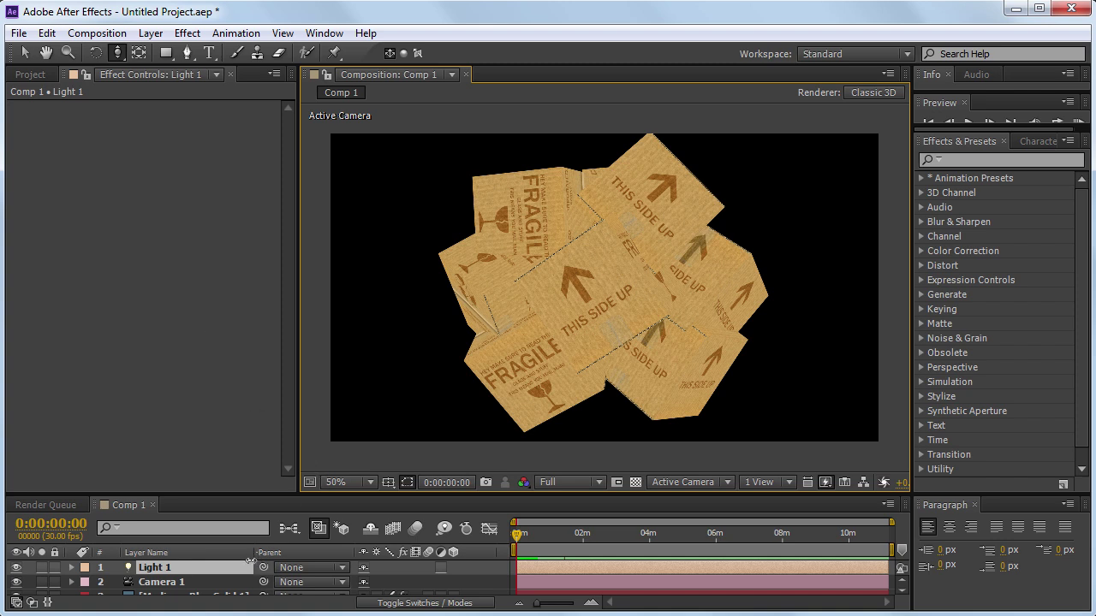
key(a)
key(a)
drag(417, 493, 417, 440)
drag(369, 543, 321, 543)
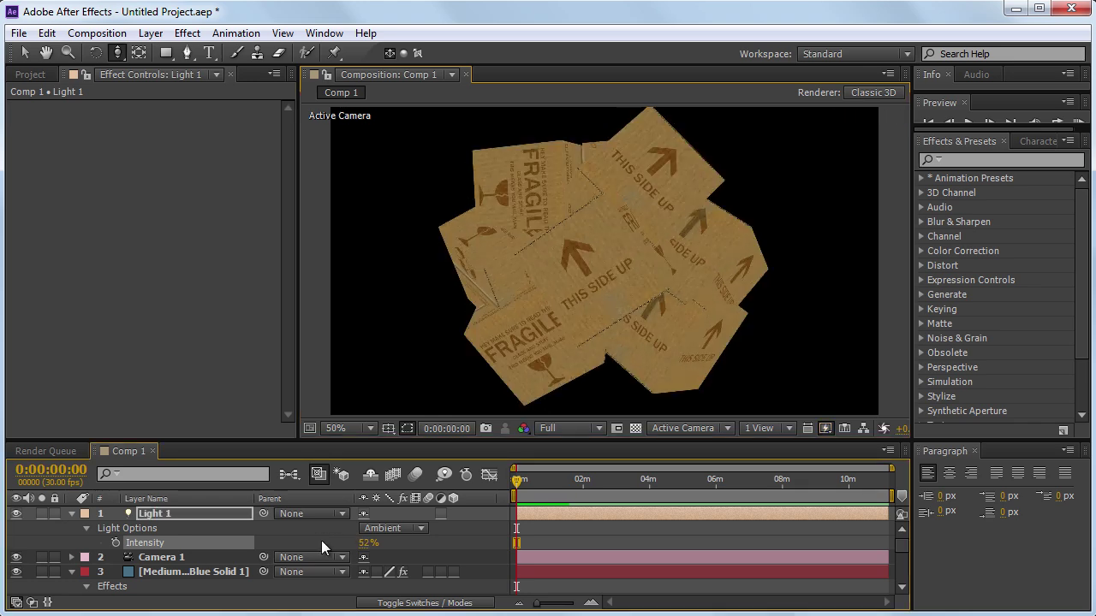
Add a second light of type Point with a pale blue color (hue 199°, saturation 9%) and 100% intensity.
key(ctrl+alt+shift+l)
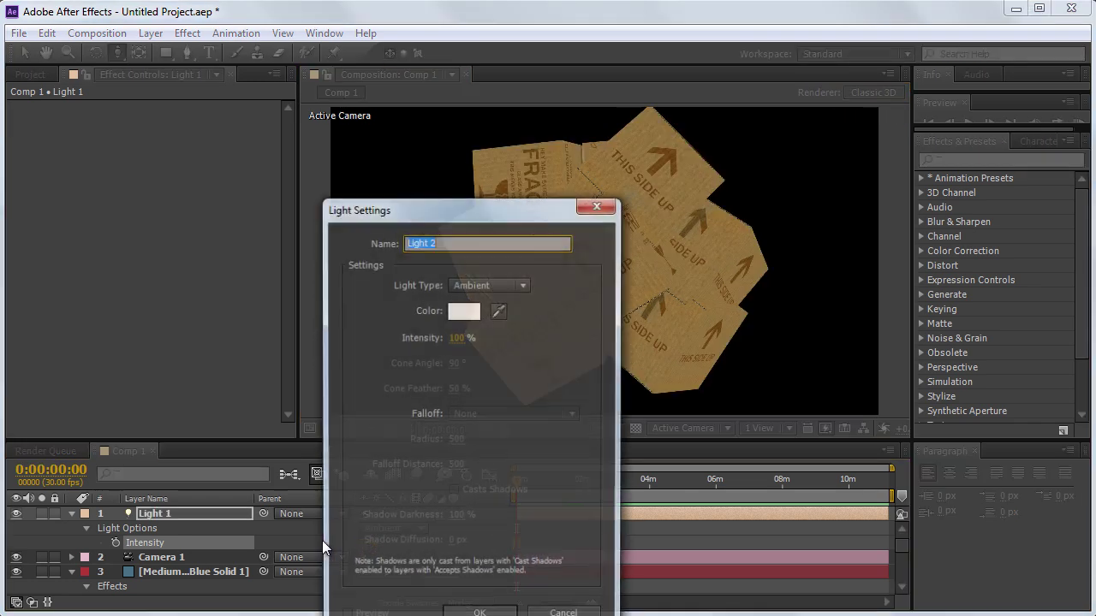
click(501, 285)
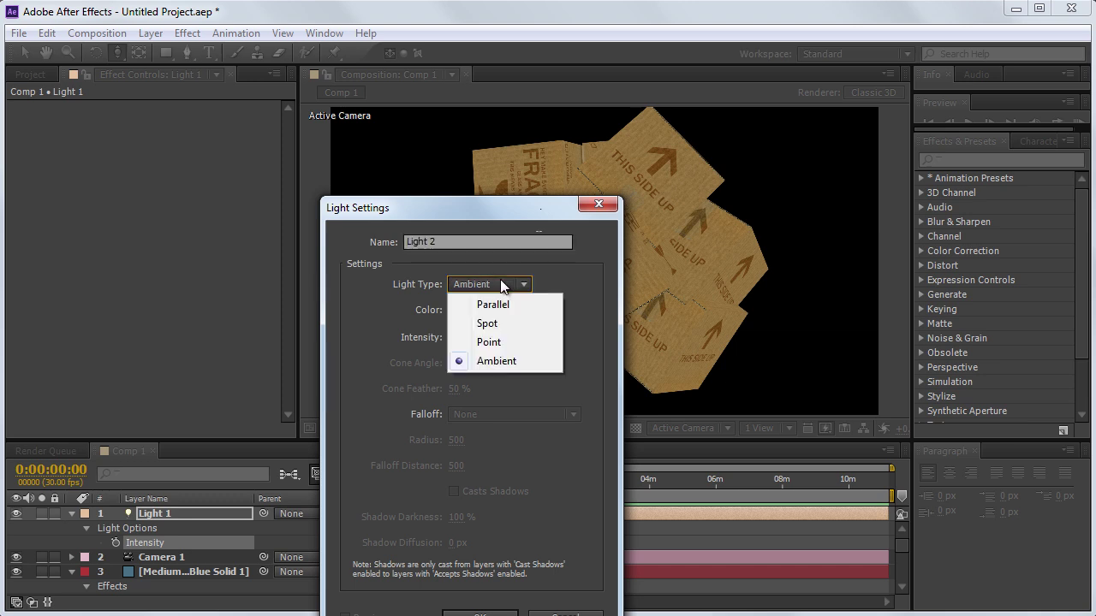
click(489, 343)
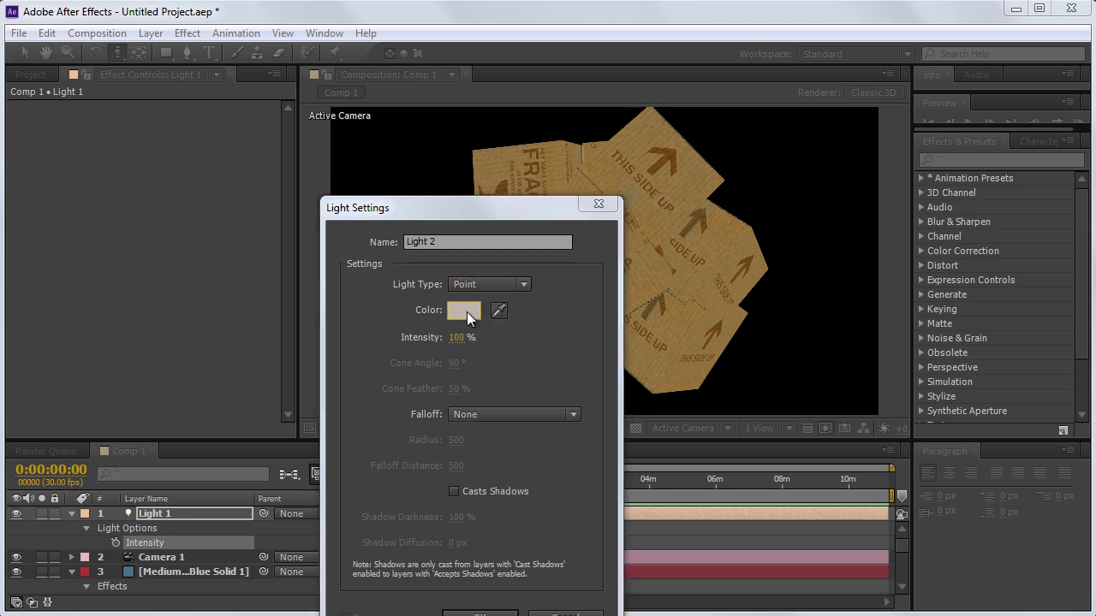
click(464, 310)
click(463, 610)
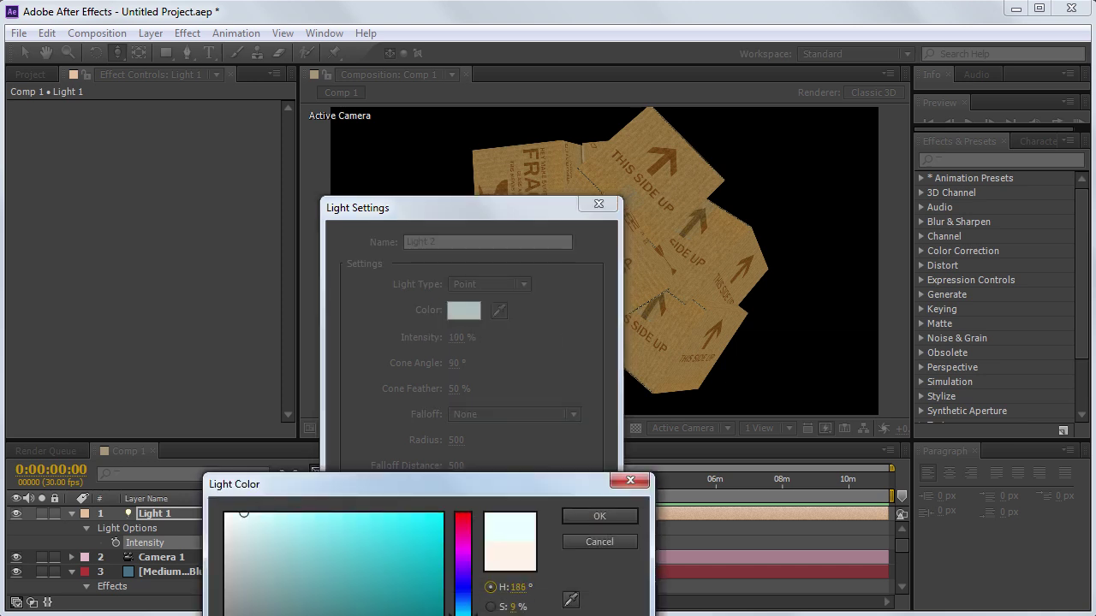
drag(463, 613, 463, 608)
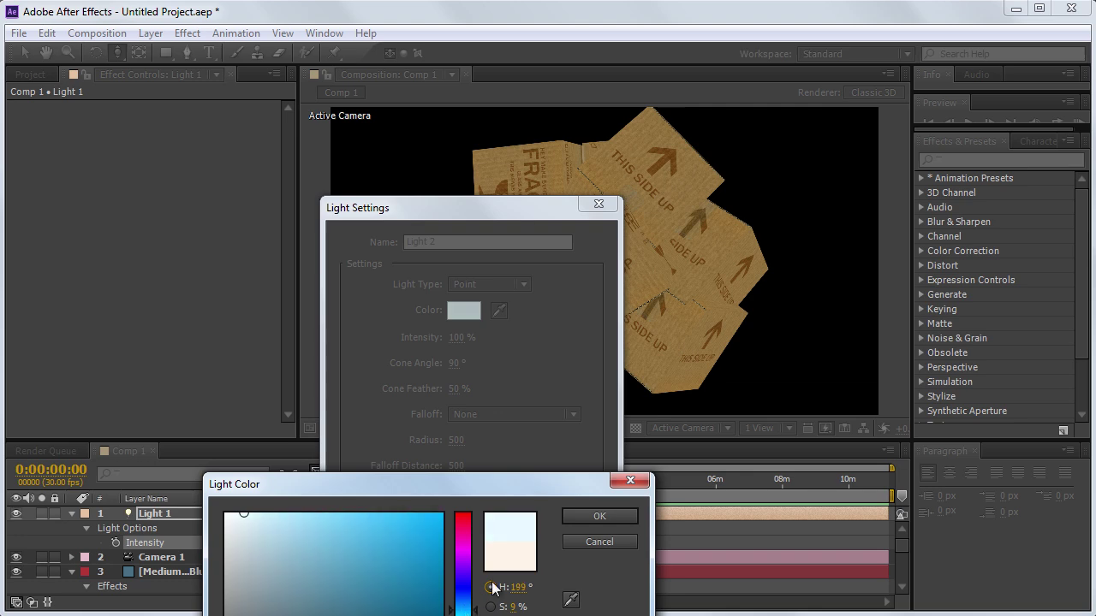
click(574, 521)
key(Return)
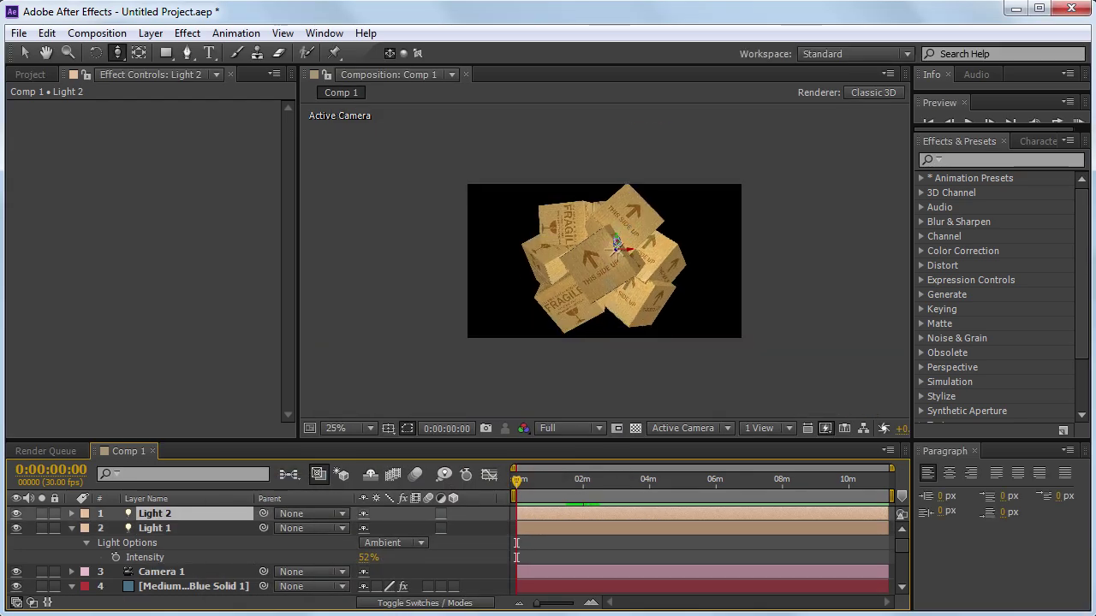
Move the point light below the box cluster, outside the frame.
key(v)
drag(620, 248, 635, 455)
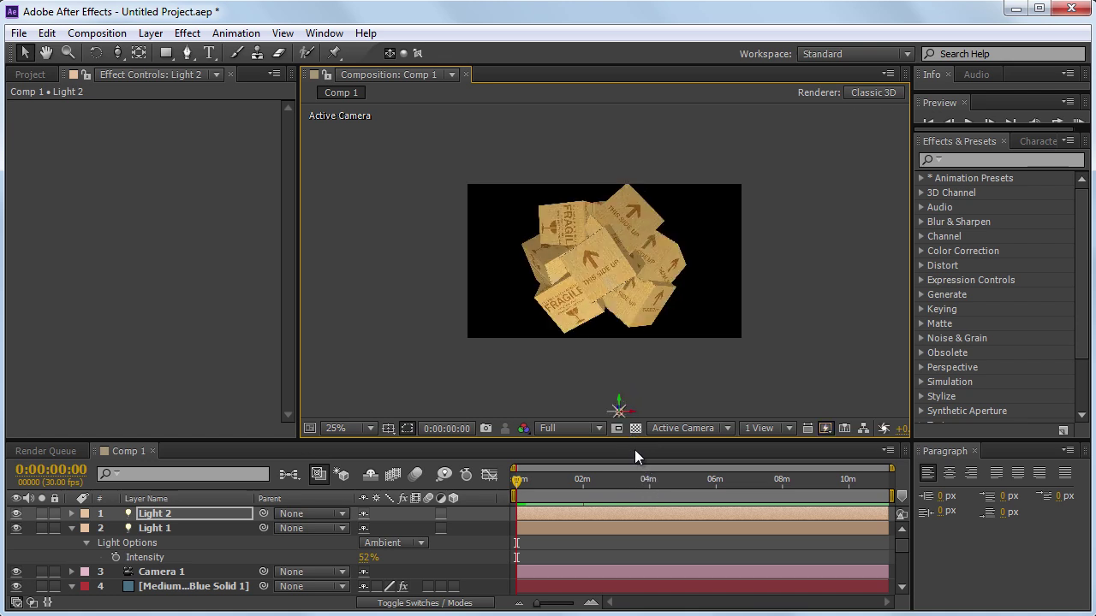
Add a third Point light with a pale orange color (hue 28°, saturation 9%) at 100% intensity and move it above the box cluster.
key(ctrl+alt+shift+l)
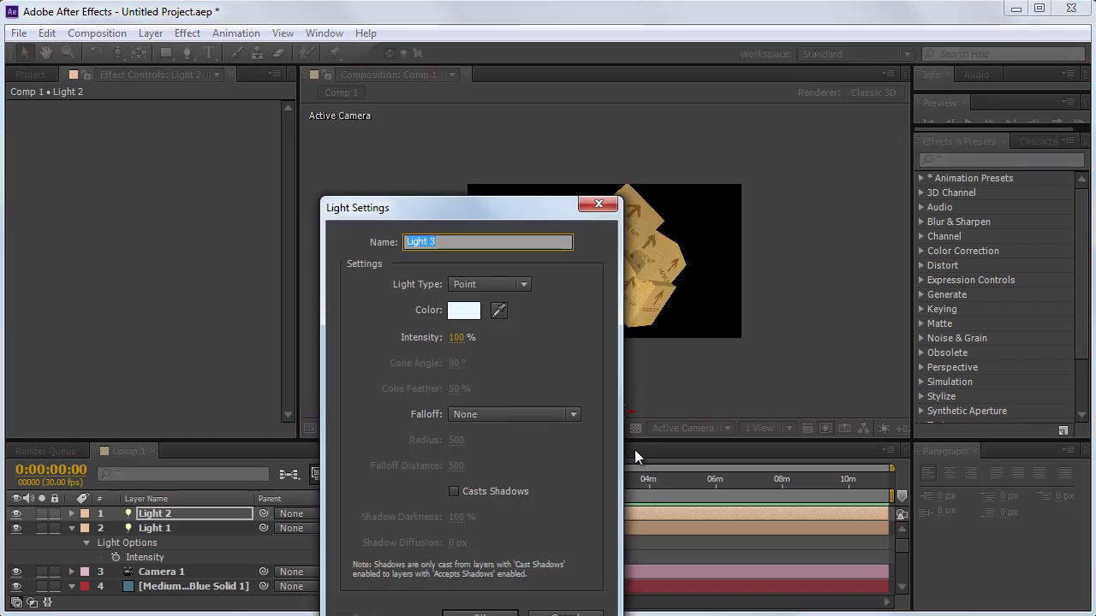
click(464, 310)
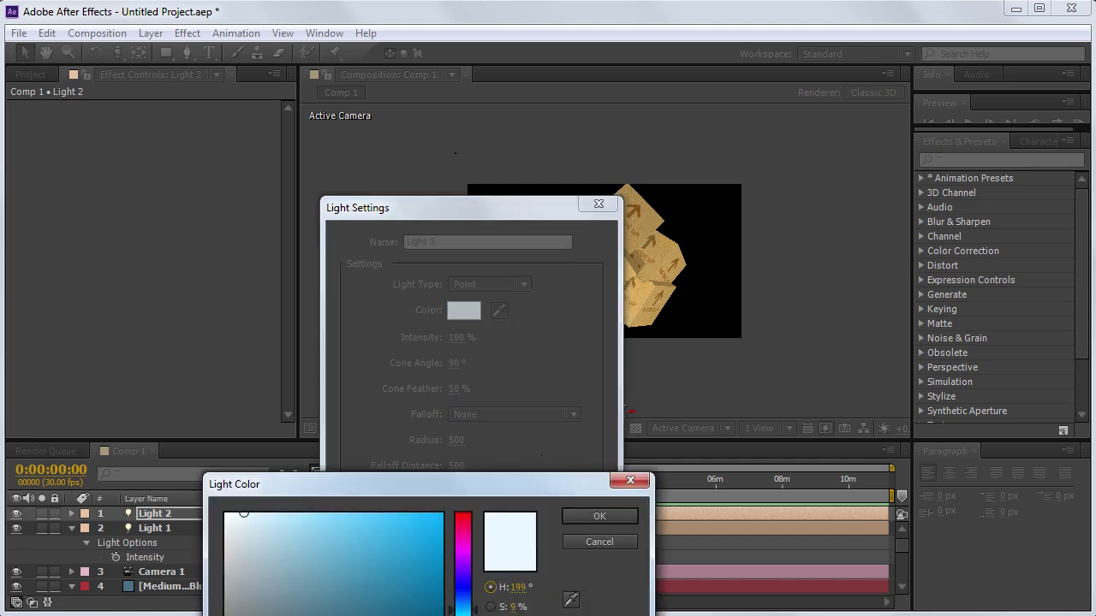
click(580, 520)
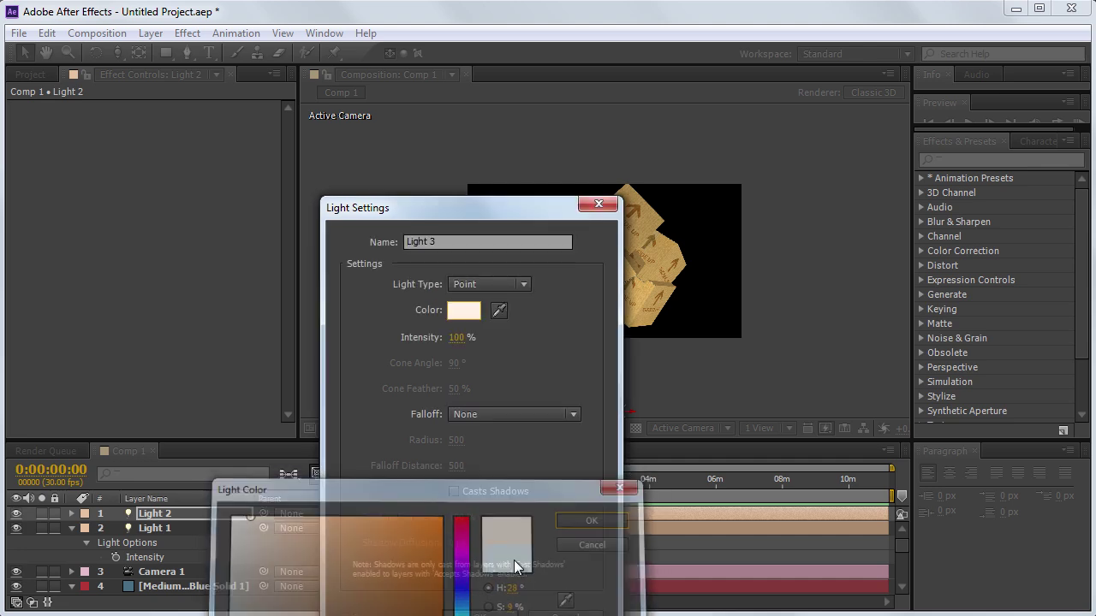
key(Return)
drag(618, 247, 623, 141)
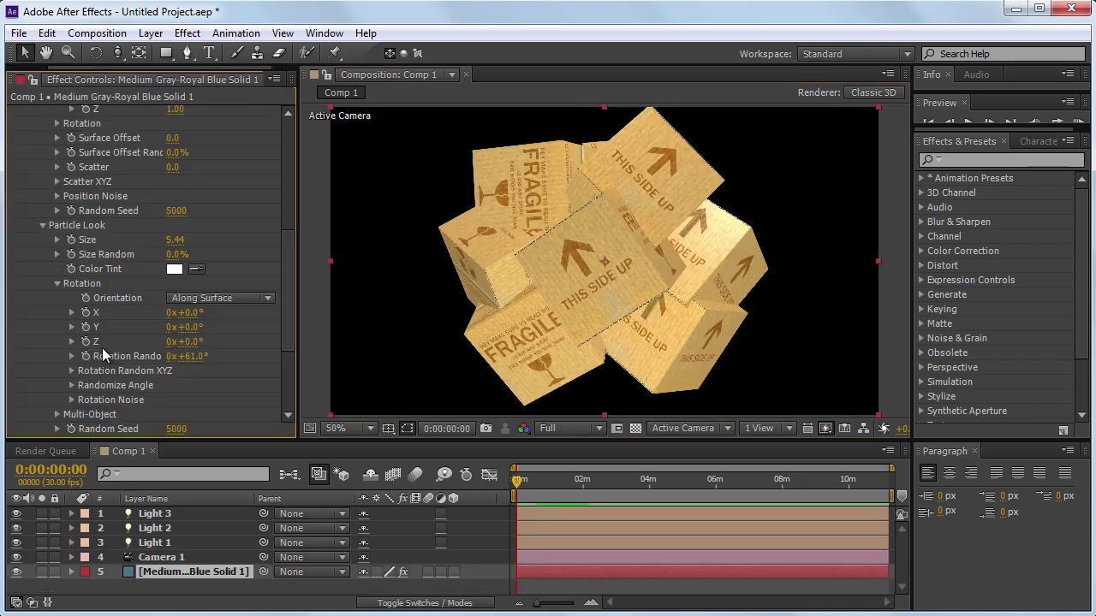
Enable Ambient Occlusion (SSAO) in the solid's Render Settings with Intensity 5.1, Samples 73 and Radius 1.7.
scroll(102, 348, up, 1)
scroll(103, 347, down, 3)
scroll(105, 354, down, 2)
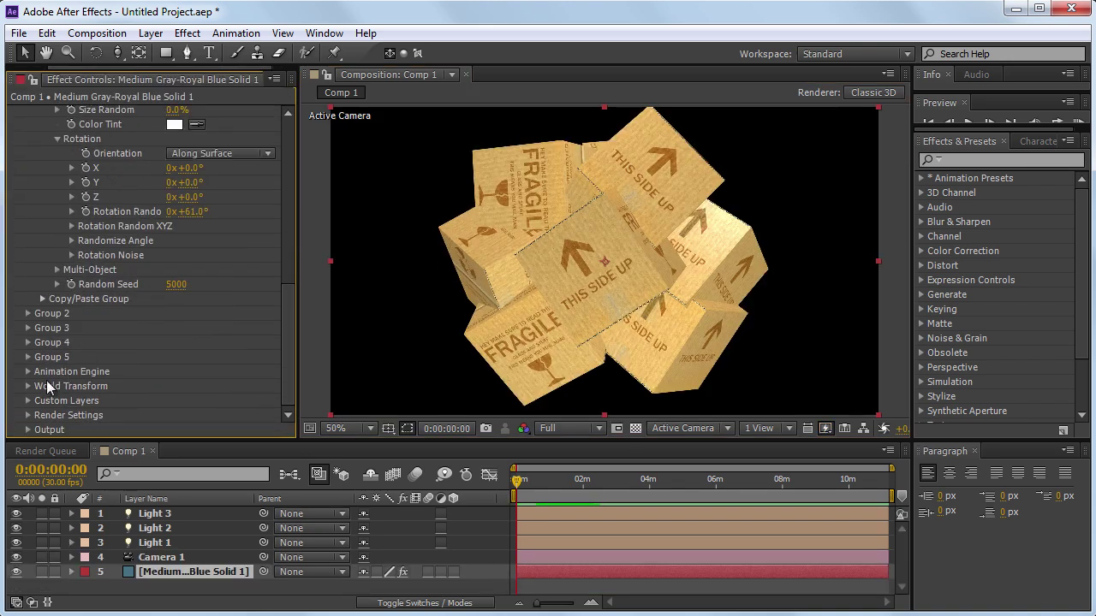
click(28, 416)
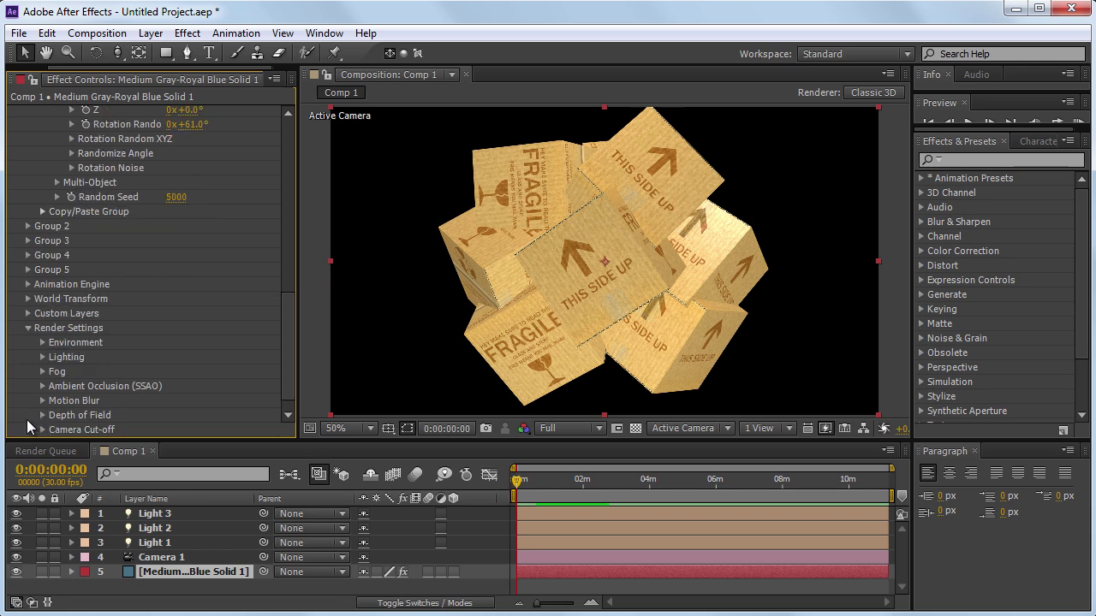
scroll(48, 350, down, 1)
click(42, 367)
scroll(52, 373, down, 3)
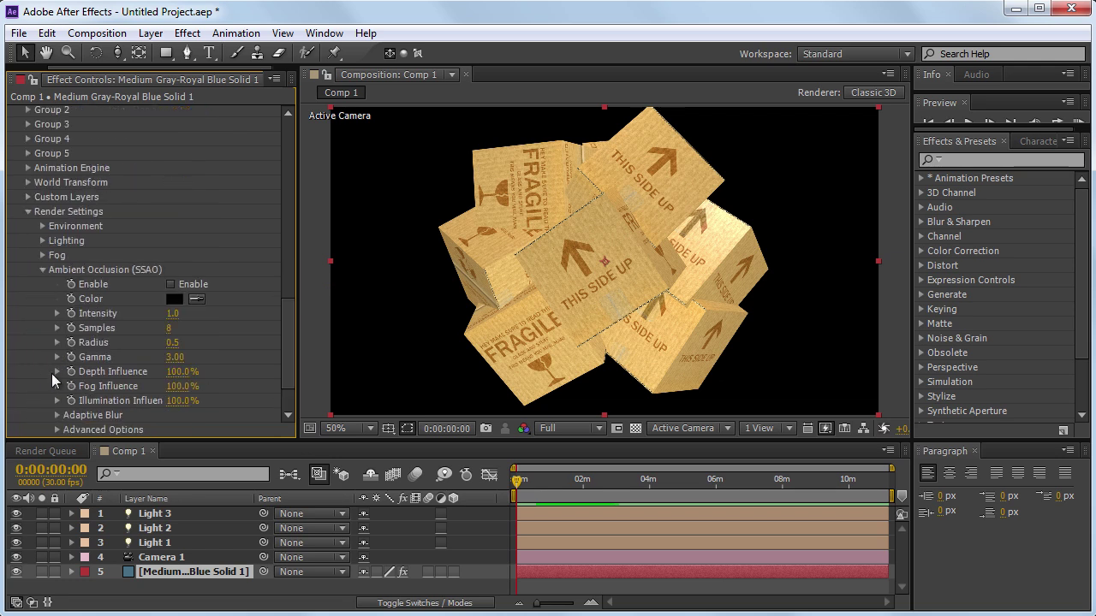
click(171, 284)
drag(172, 313, 278, 322)
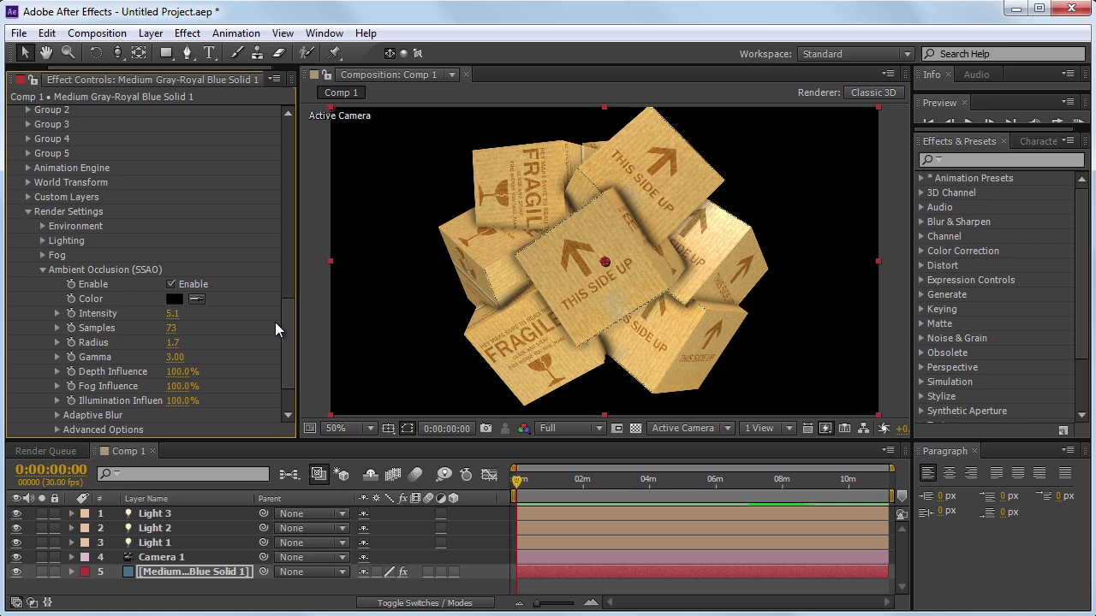
drag(289, 318, 286, 359)
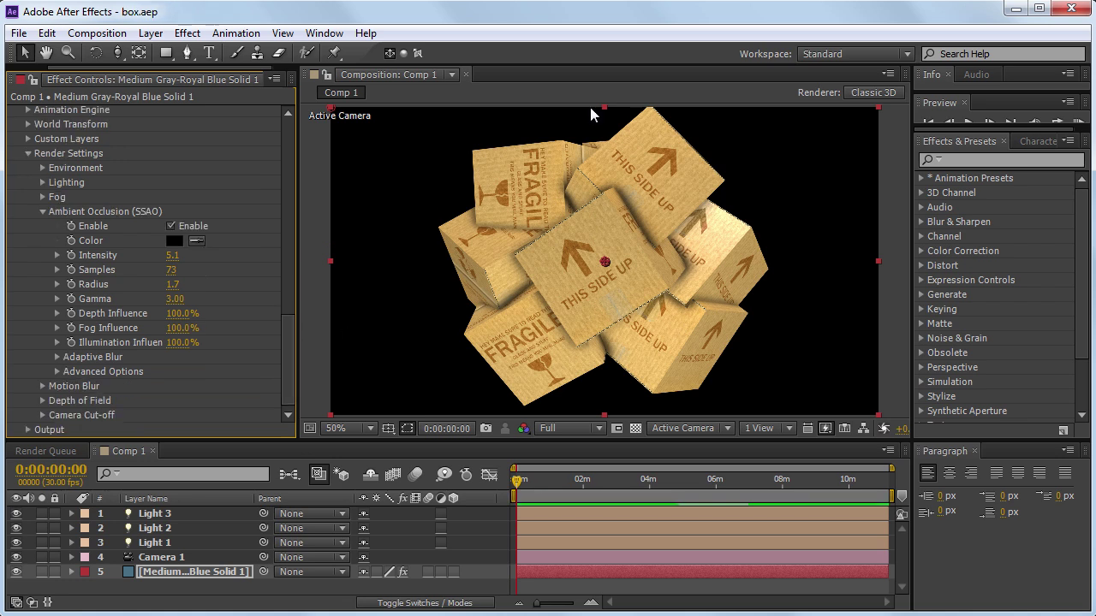